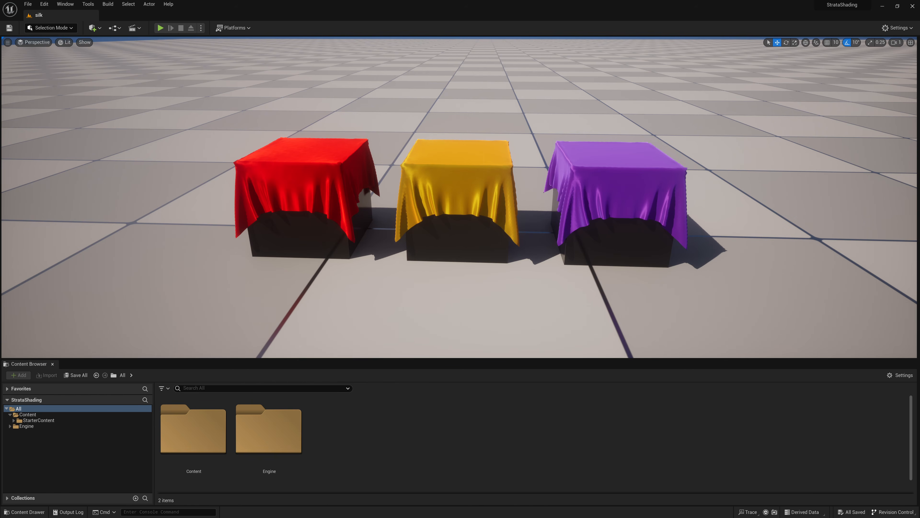
Check the project settings for the Strata rendering options, searching for "Strata", and close the settings window
{"action": "left_click_drag", "start_coordinate": [460, 198], "coordinate": [475, 203], "text": "alt"}
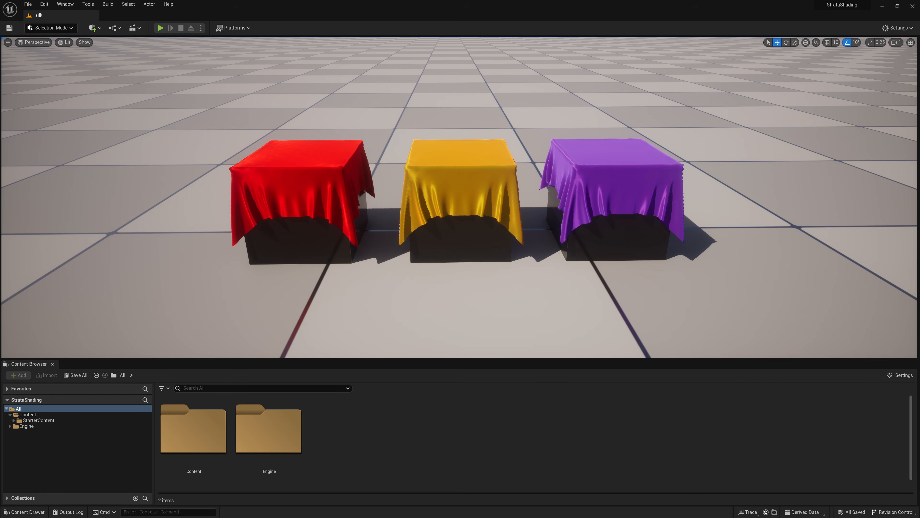
{"action": "left_click", "coordinate": [44, 5]}
{"action": "left_click", "coordinate": [70, 108]}
{"action": "type", "text": "Strtaa"}
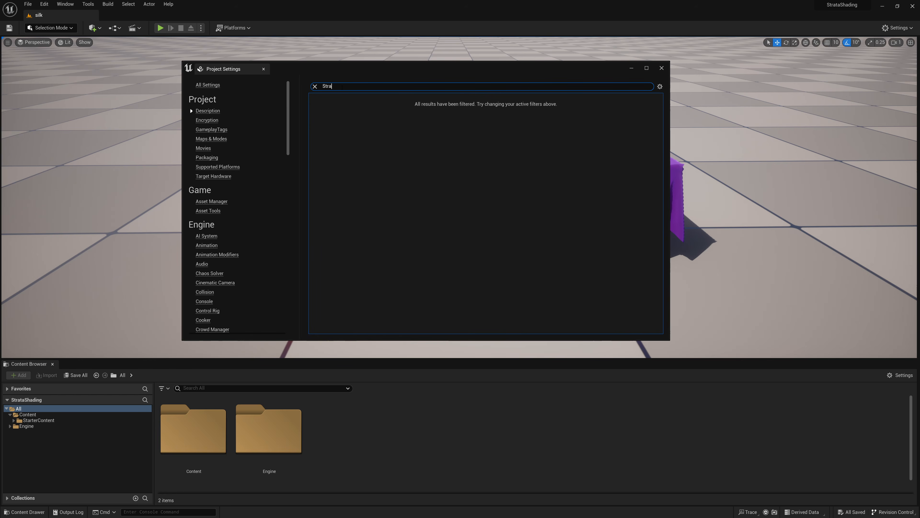
{"action": "type", "text": "ta"}
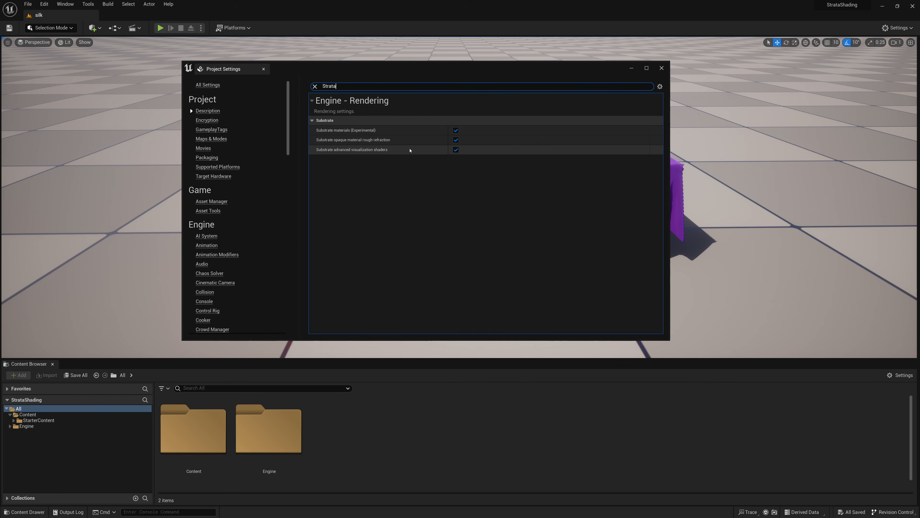
{"action": "left_click", "coordinate": [315, 87]}
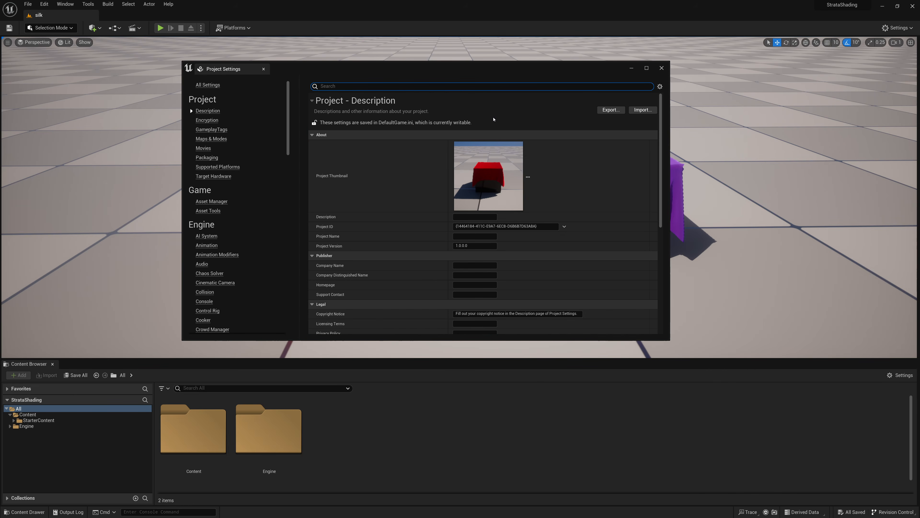
{"action": "left_click", "coordinate": [665, 70]}
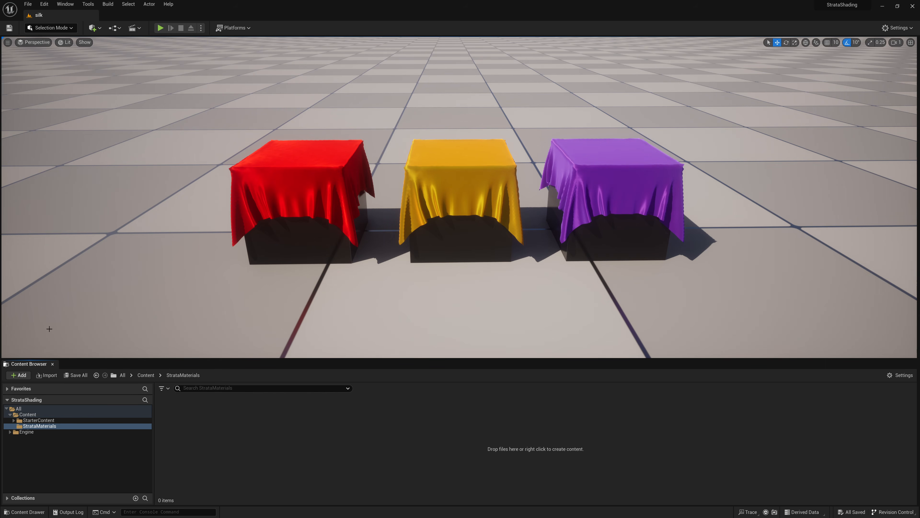
Create a new material named M_Strata in the StrataMaterials folder
{"action": "right_click", "coordinate": [231, 452]}
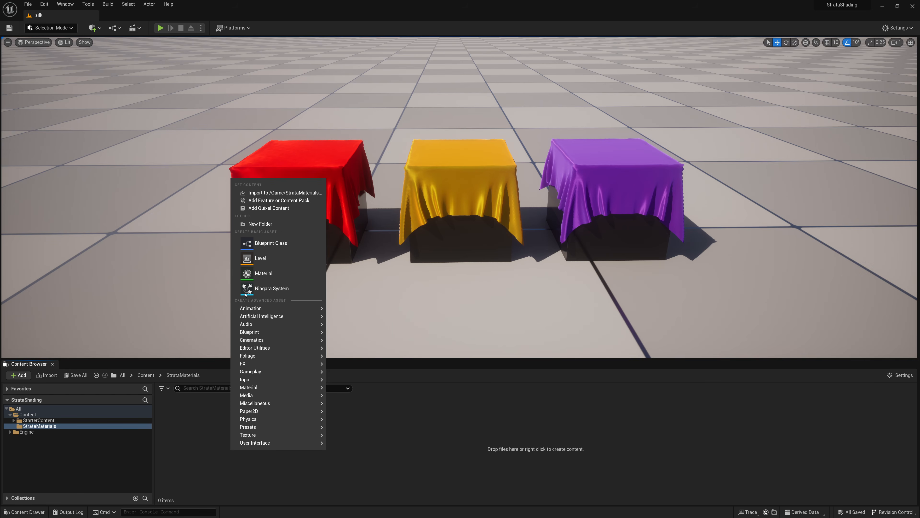
{"action": "left_click", "coordinate": [245, 270]}
{"action": "type", "text": "M_S"}
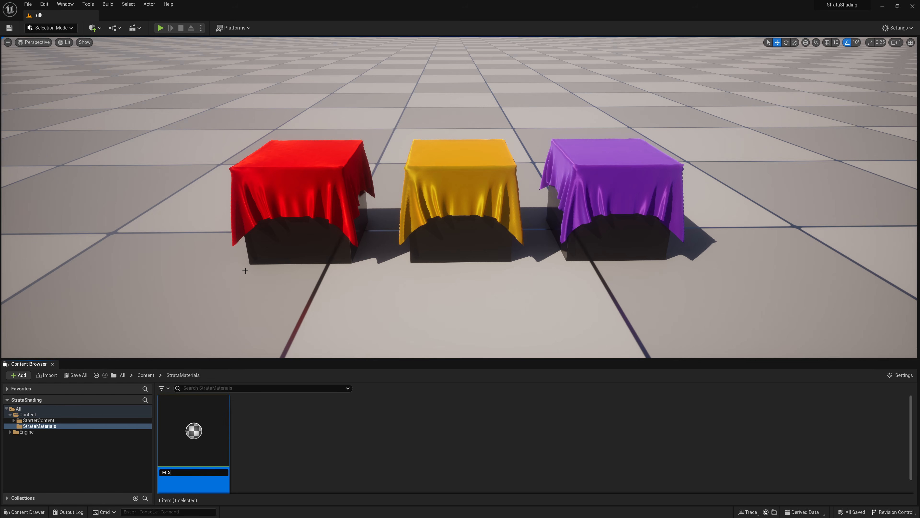
{"action": "type", "text": "trata"}
{"action": "key", "text": "Return"}
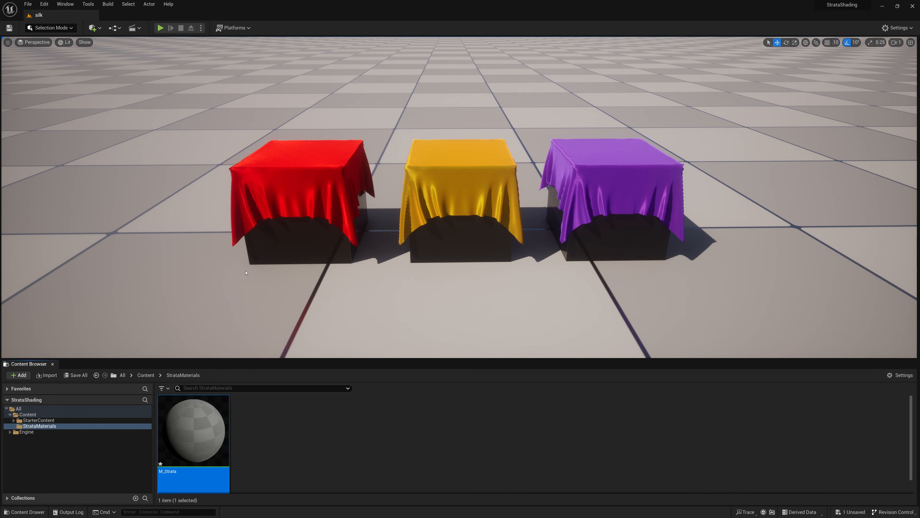
Open M_Strata for editing, widen the material preview area, and move the Substrate Slab BSDF node slightly closer to the output node
{"action": "right_click_drag", "start_coordinate": [288, 264], "coordinate": [343, 233]}
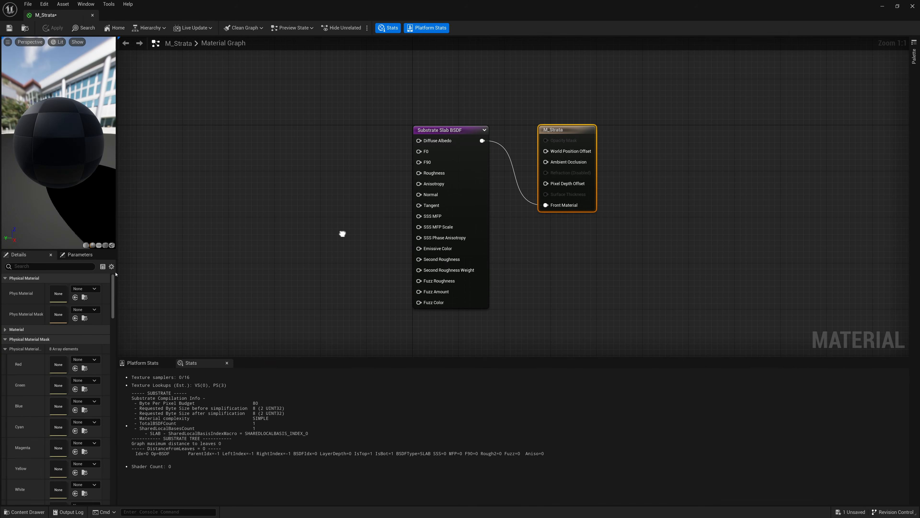
{"action": "left_click_drag", "start_coordinate": [116, 266], "coordinate": [223, 266]}
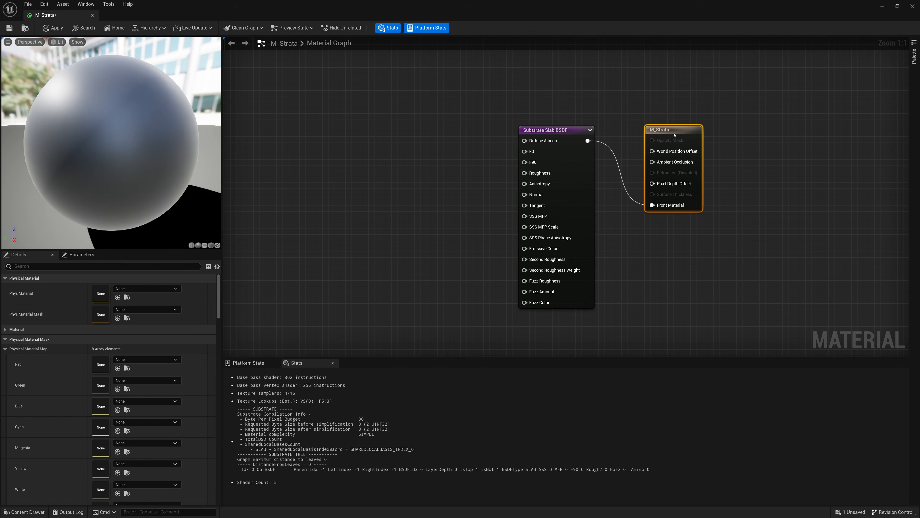
{"action": "left_click_drag", "start_coordinate": [561, 137], "coordinate": [568, 137]}
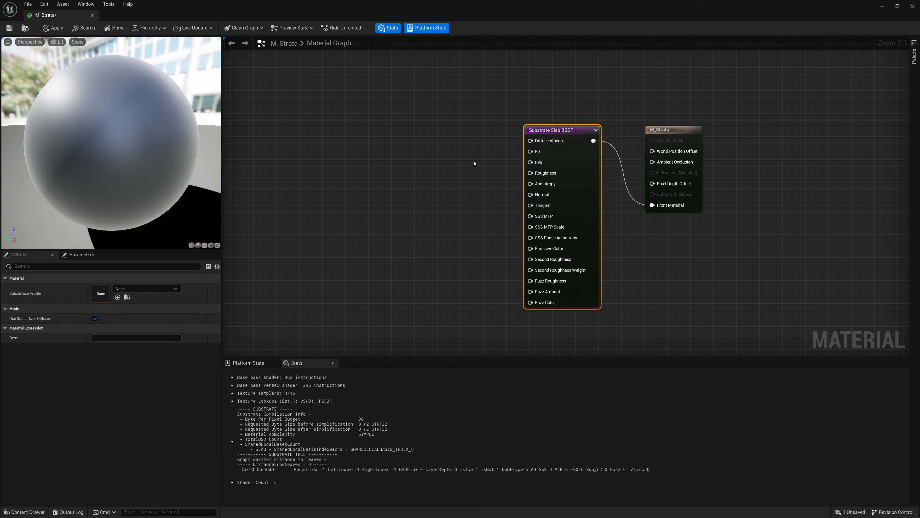
{"action": "right_click_drag", "start_coordinate": [478, 162], "coordinate": [449, 164]}
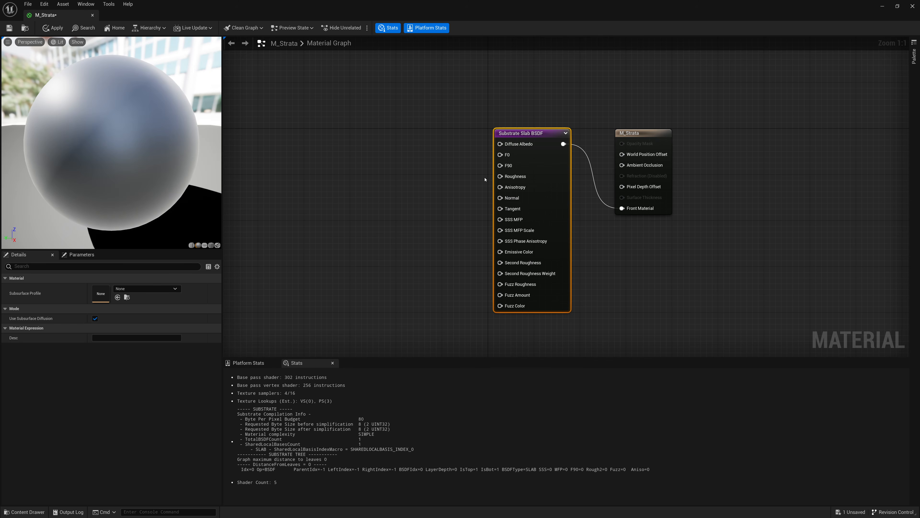
{"action": "mouse_move", "coordinate": [518, 144]}
{"action": "mouse_move", "coordinate": [514, 220]}
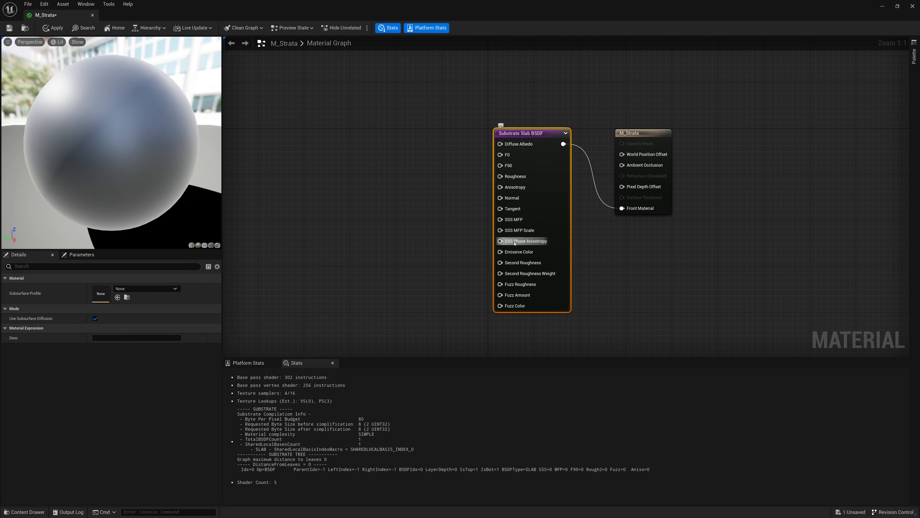
{"action": "mouse_move", "coordinate": [525, 244]}
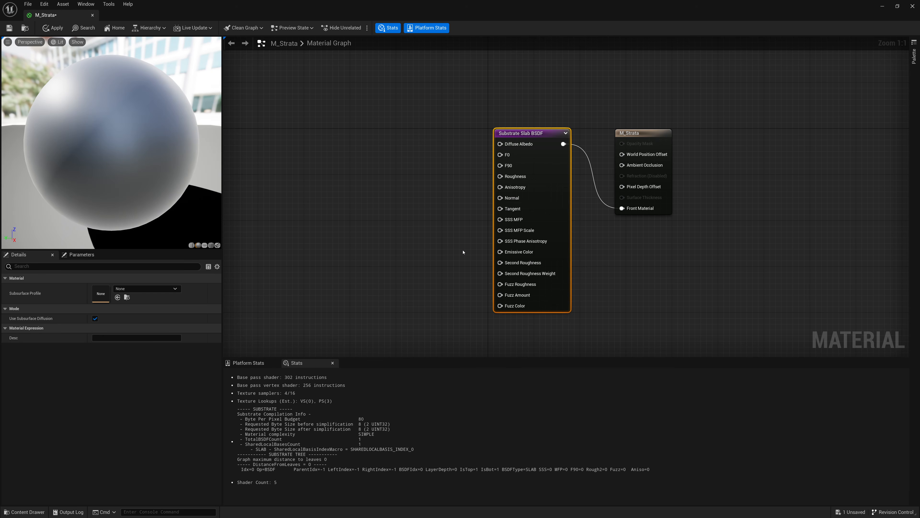
Add a second Substrate Slab node, place it beside the existing slab, and delete it
{"action": "right_click", "coordinate": [355, 211]}
{"action": "type", "text": "Slab"}
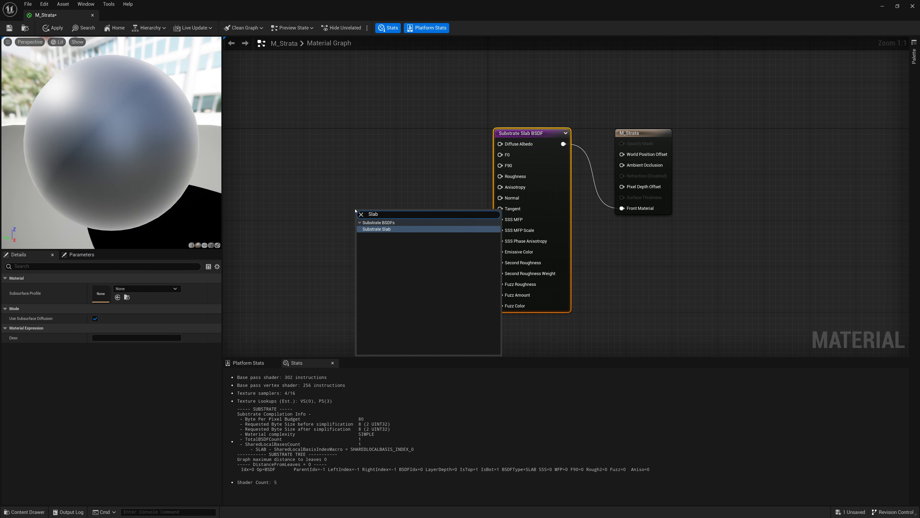
{"action": "left_click", "coordinate": [388, 228]}
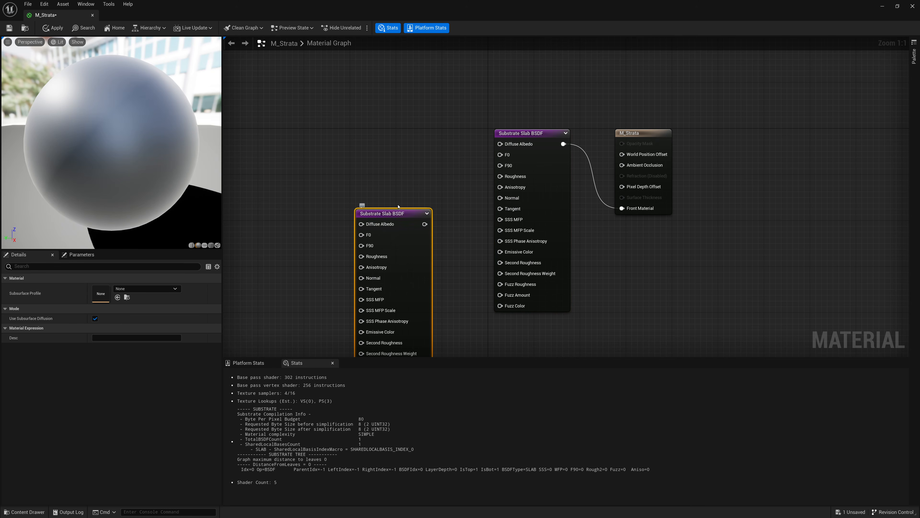
{"action": "left_click_drag", "start_coordinate": [398, 206], "coordinate": [400, 168]}
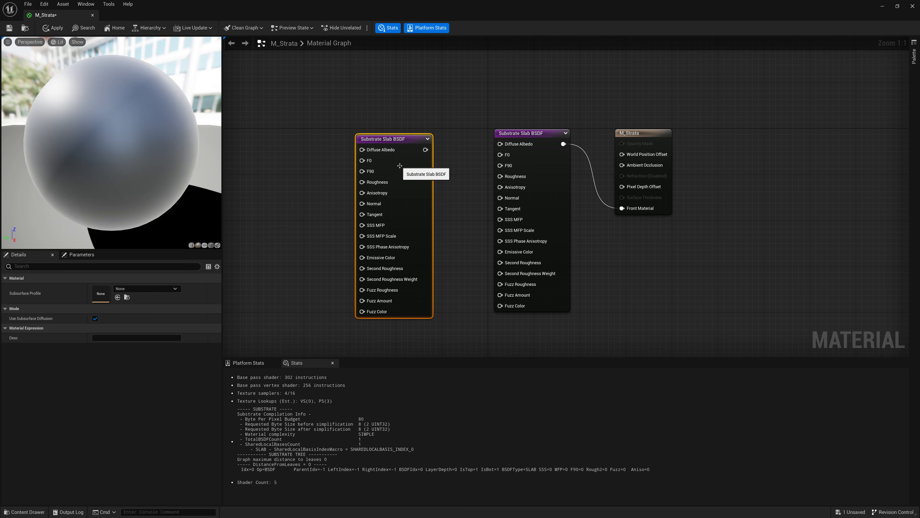
{"action": "key", "text": "Delete"}
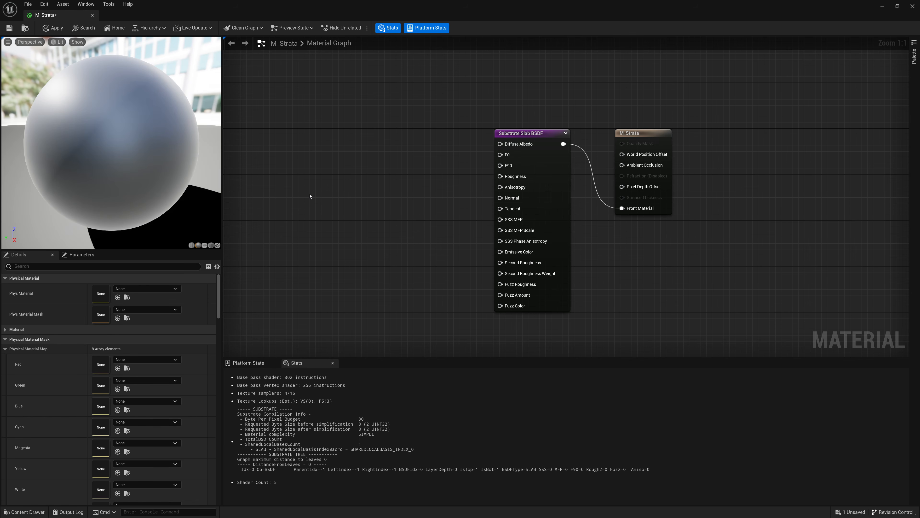
Add an SMF_Metal building block to the graph, look over its inputs, and delete it
{"action": "right_click", "coordinate": [313, 193]}
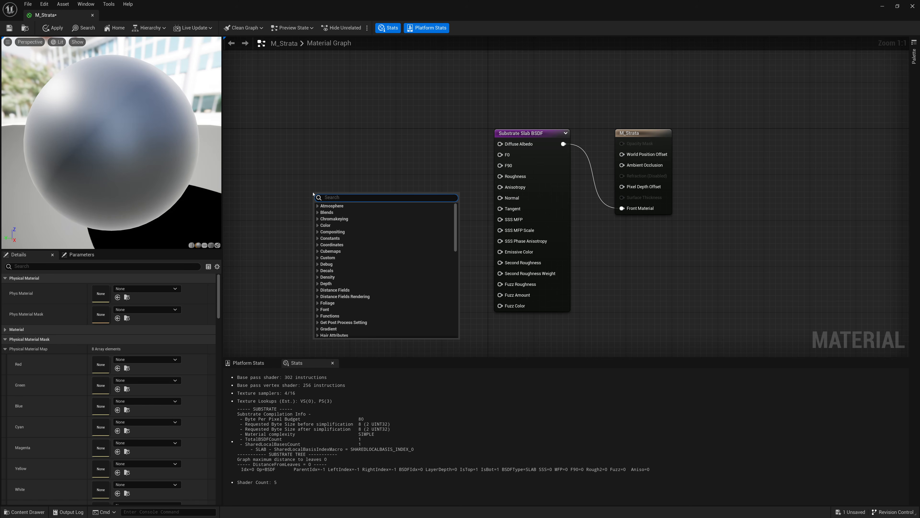
{"action": "type", "text": "SMF"}
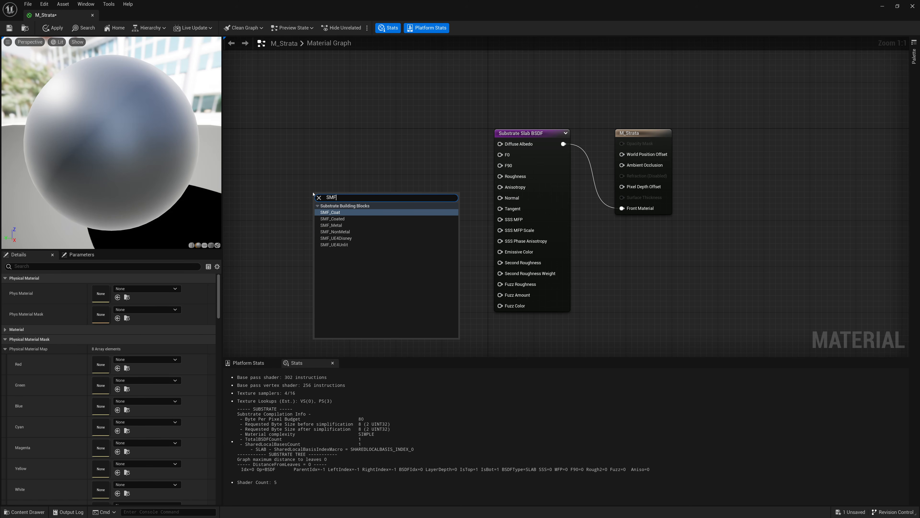
{"action": "key", "text": "Down"}
{"action": "key", "text": "Down"}
{"action": "key", "text": "Return"}
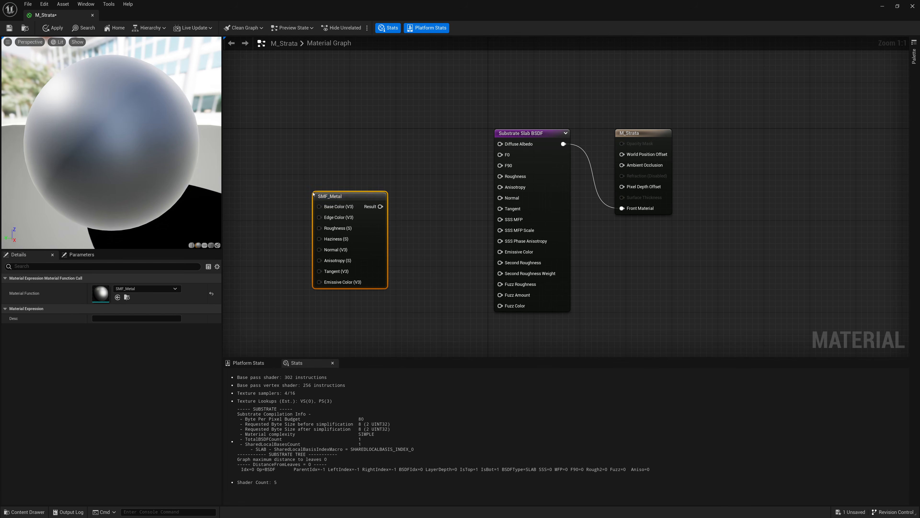
{"action": "left_click_drag", "start_coordinate": [350, 194], "coordinate": [369, 154]}
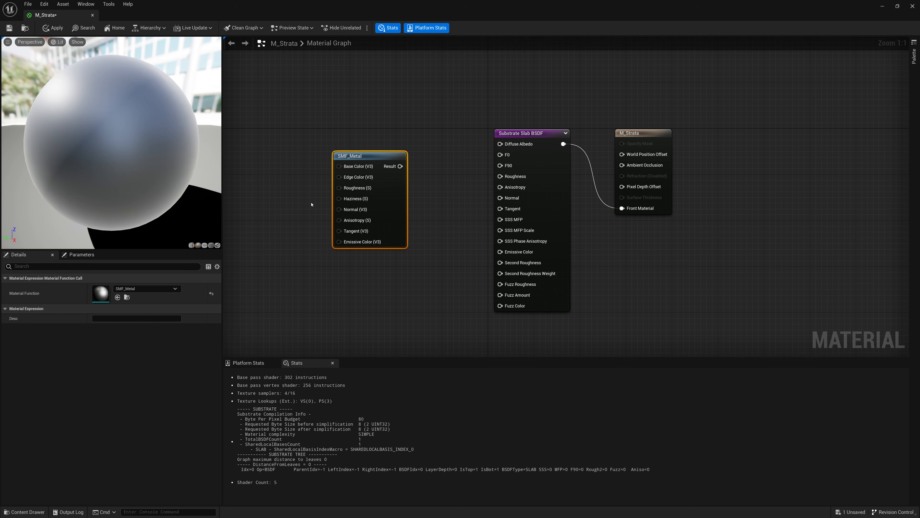
{"action": "mouse_move", "coordinate": [351, 181]}
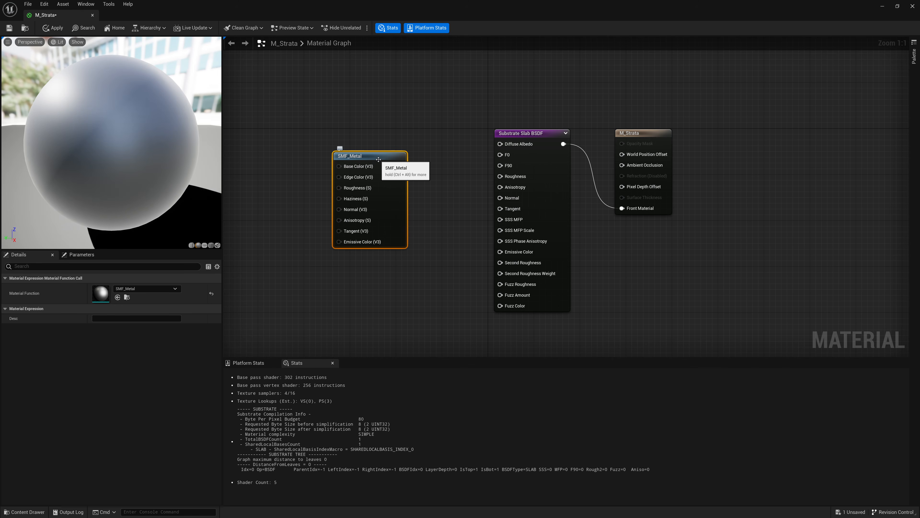
{"action": "key", "text": "Delete"}
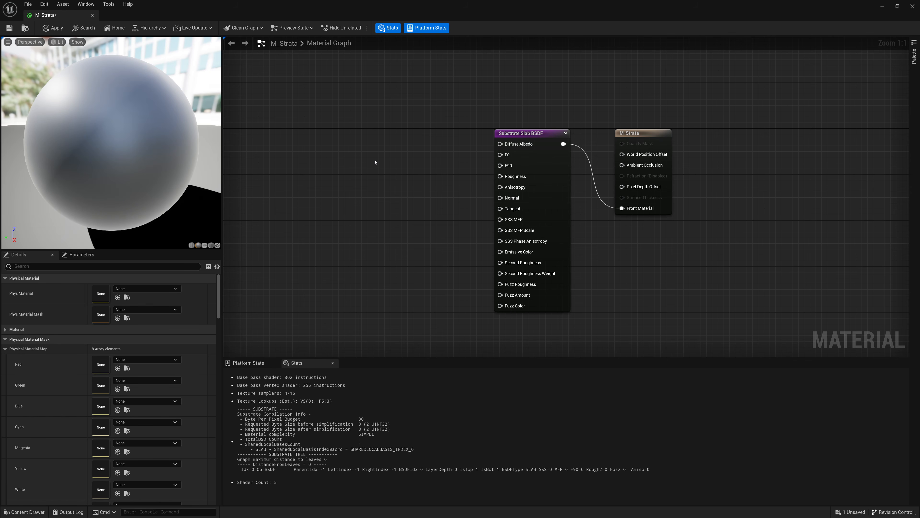
Add a Substrate Metalness-To-DiffuseColorF0 node and connect its DiffuseAlbedo and F0 outputs to the matching inputs of the slab node
{"action": "right_click", "coordinate": [375, 162]}
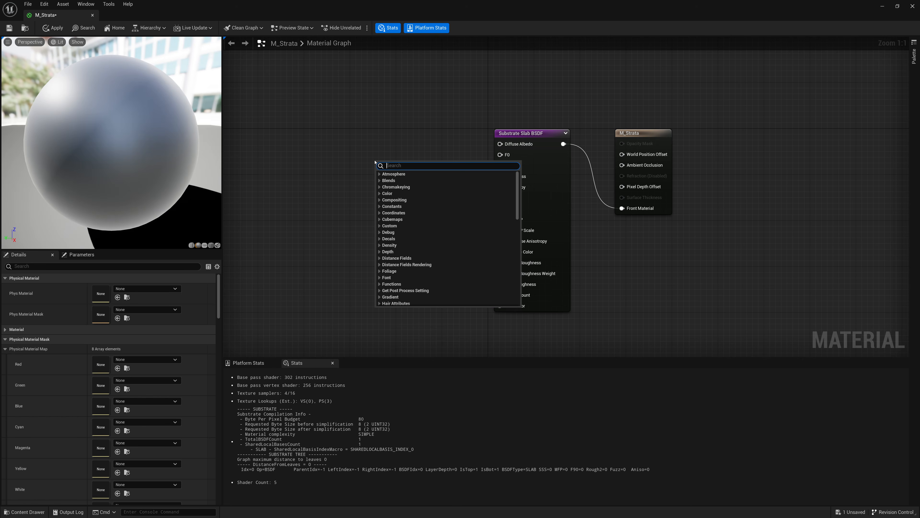
{"action": "type", "text": "Metalness"}
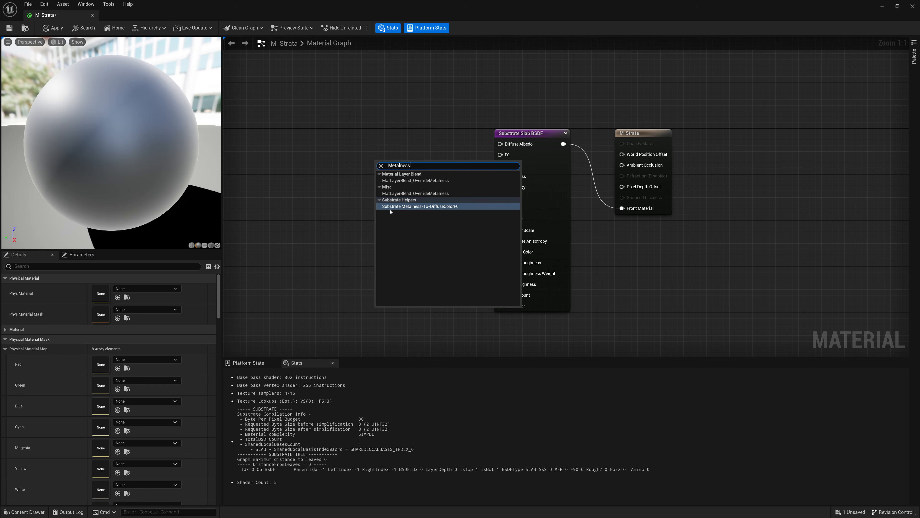
{"action": "left_click", "coordinate": [443, 206]}
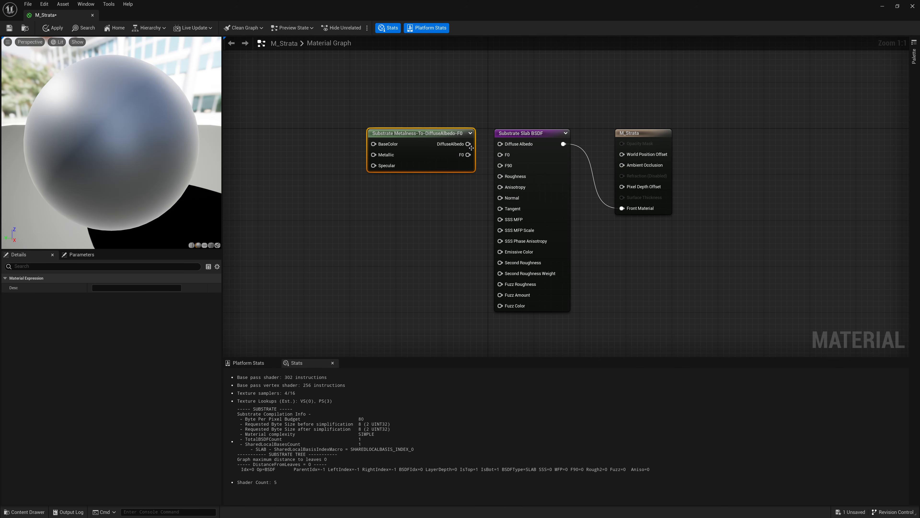
{"action": "left_click_drag", "start_coordinate": [468, 144], "coordinate": [503, 156]}
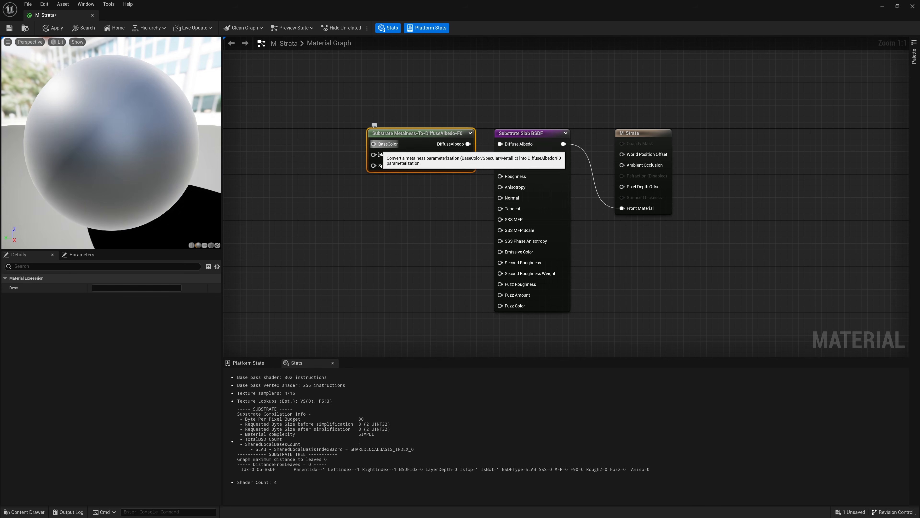
Add a Constant node connected to the Metallic input of the metalness conversion node and set its value to 1
{"action": "left_click_drag", "start_coordinate": [373, 155], "coordinate": [330, 96]}
{"action": "type", "text": "const"}
{"action": "key", "text": "Return"}
{"action": "left_click", "coordinate": [319, 157]}
{"action": "type", "text": "1"}
{"action": "key", "text": "Return"}
Add a Constant3Vector connected to the BaseColor input and place it above the metallic constant
{"action": "type", "text": "metal"}
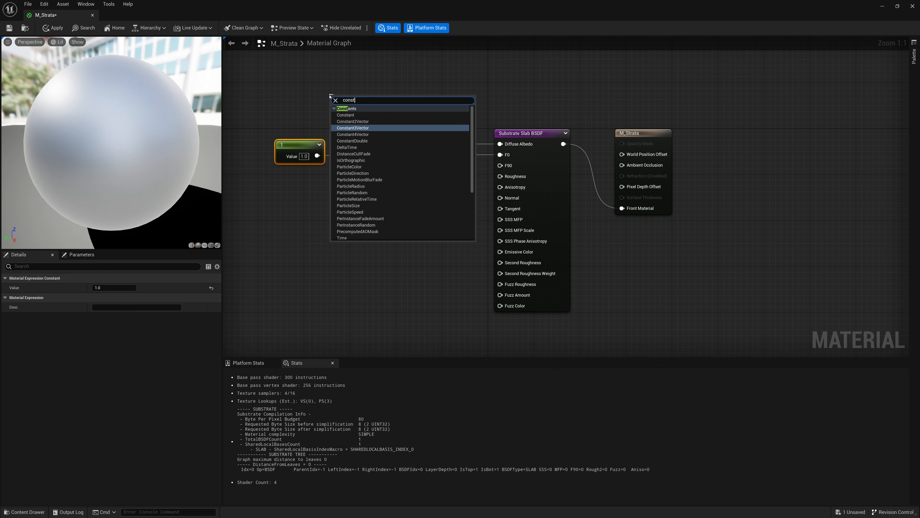
{"action": "key", "text": "Return"}
{"action": "left_click_drag", "start_coordinate": [330, 96], "coordinate": [242, 61]}
Set the Constant3Vector's colour to white (1.0, 1.0, 1.0) and move the node slightly closer to the metallic constant
{"action": "left_click", "coordinate": [113, 287]}
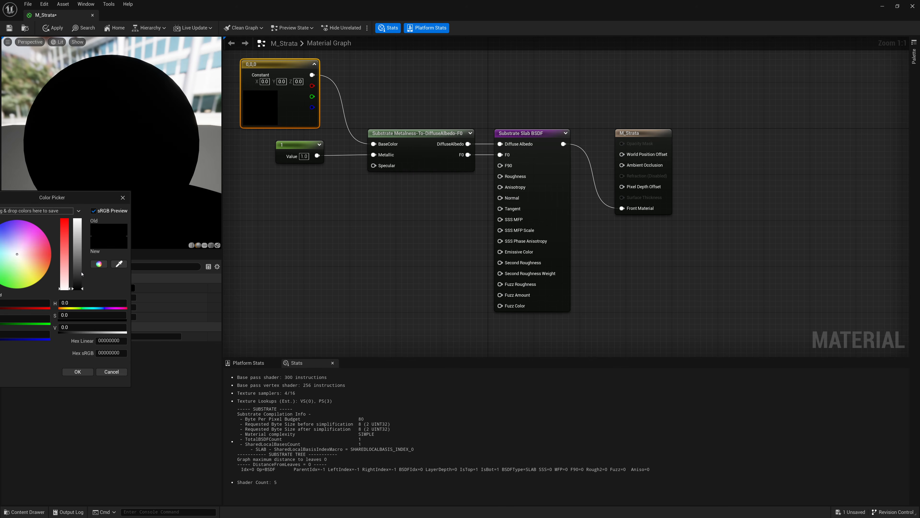
{"action": "left_click_drag", "start_coordinate": [87, 200], "coordinate": [369, 173]}
{"action": "left_click_drag", "start_coordinate": [360, 221], "coordinate": [363, 168]}
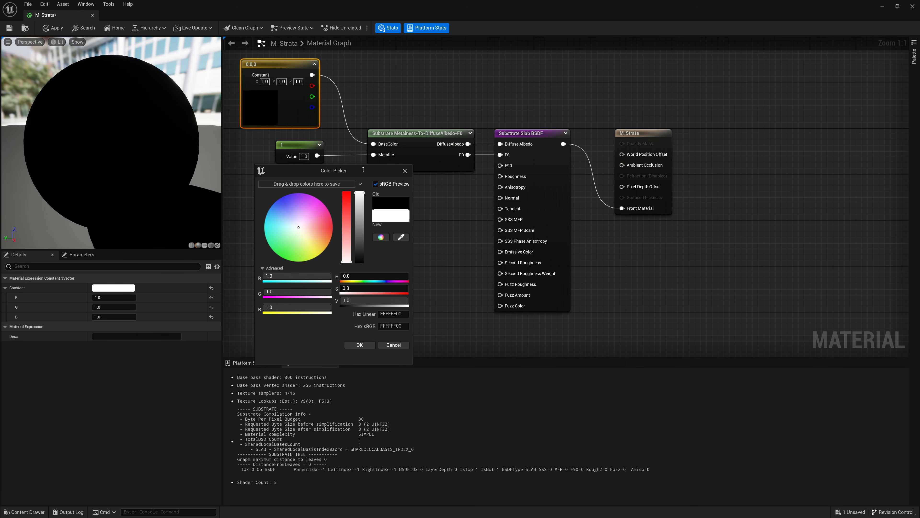
{"action": "left_click", "coordinate": [371, 342]}
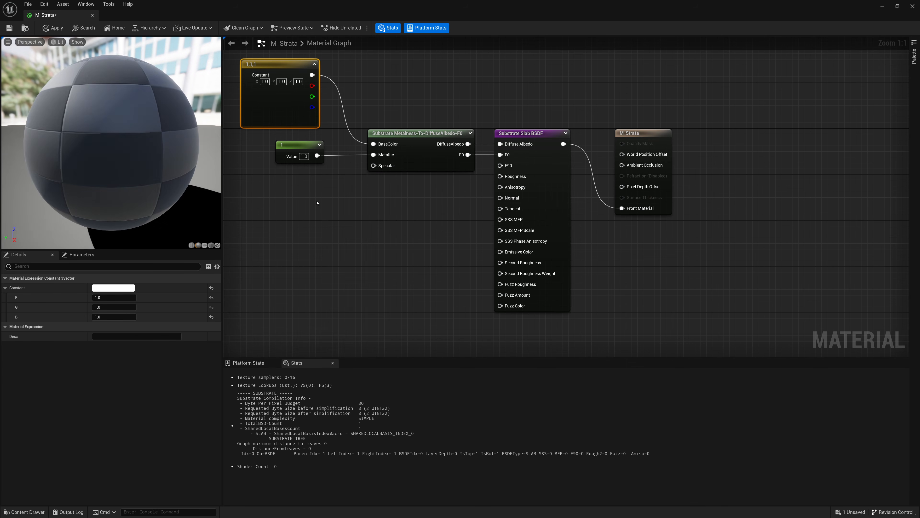
{"action": "left_click_drag", "start_coordinate": [270, 103], "coordinate": [276, 110]}
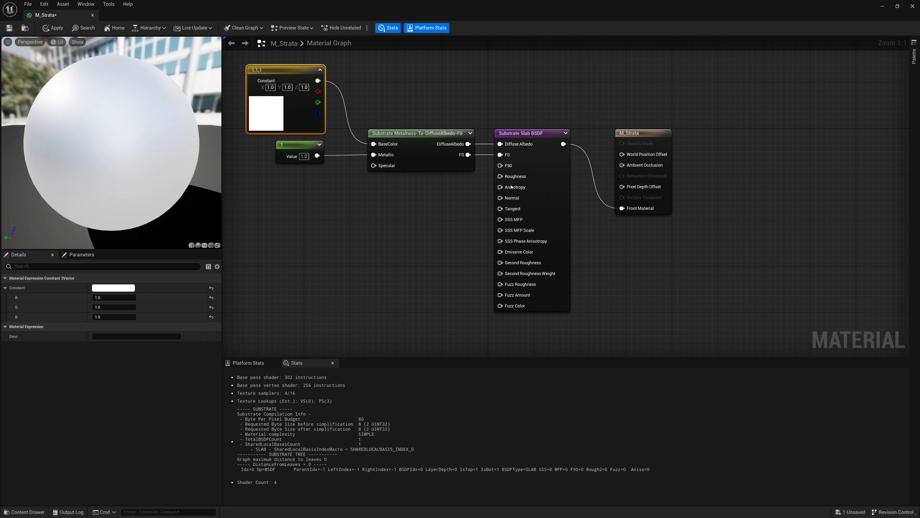
Add a Constant node connected to the Roughness input of the Substrate Slab BSDF
{"action": "left_click_drag", "start_coordinate": [506, 178], "coordinate": [442, 207]}
{"action": "type", "text": "cpo"}
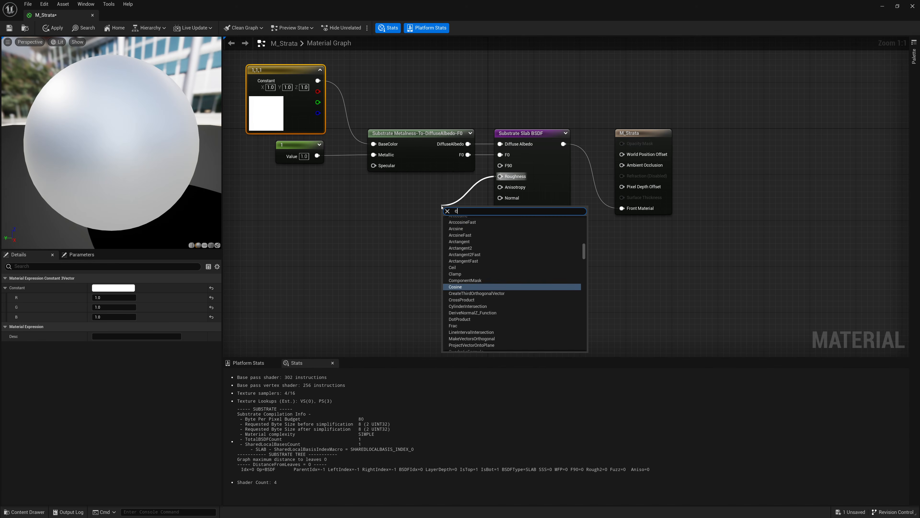
{"action": "key", "text": "BackSpace"}
{"action": "key", "text": "BackSpace"}
{"action": "type", "text": "onst"}
{"action": "key", "text": "Return"}
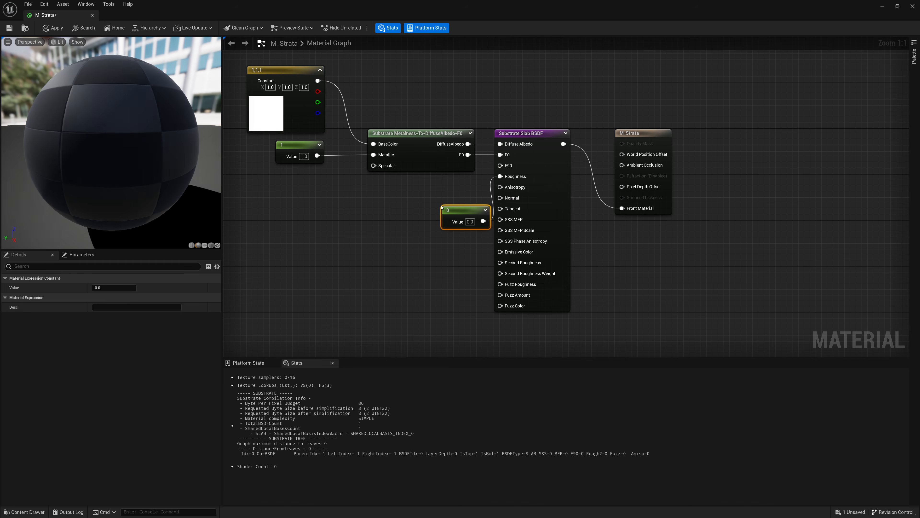
Move the roughness constant up and left, clear of the Substrate Slab BSDF node, and inspect the preview sphere from farther away
{"action": "left_click_drag", "start_coordinate": [459, 205], "coordinate": [446, 193]}
{"action": "left_click_drag", "start_coordinate": [120, 145], "coordinate": [140, 154]}
{"action": "scroll", "coordinate": [120, 144], "scroll_direction": "down", "scroll_amount": 5}
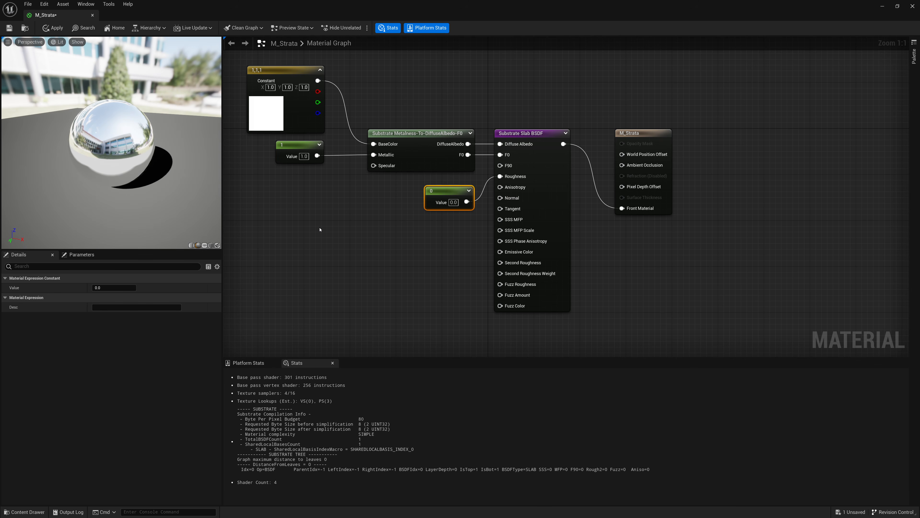
{"action": "left_click_drag", "start_coordinate": [108, 225], "coordinate": [174, 224]}
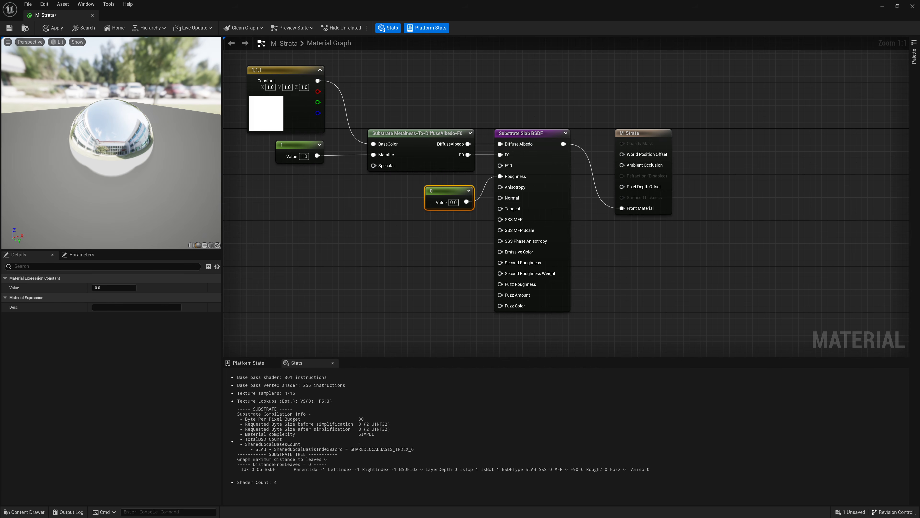
Set the BaseColor Constant3Vector to a gold colour with R 0.97, G 0.72 and B 0.4
{"action": "left_click", "coordinate": [264, 121]}
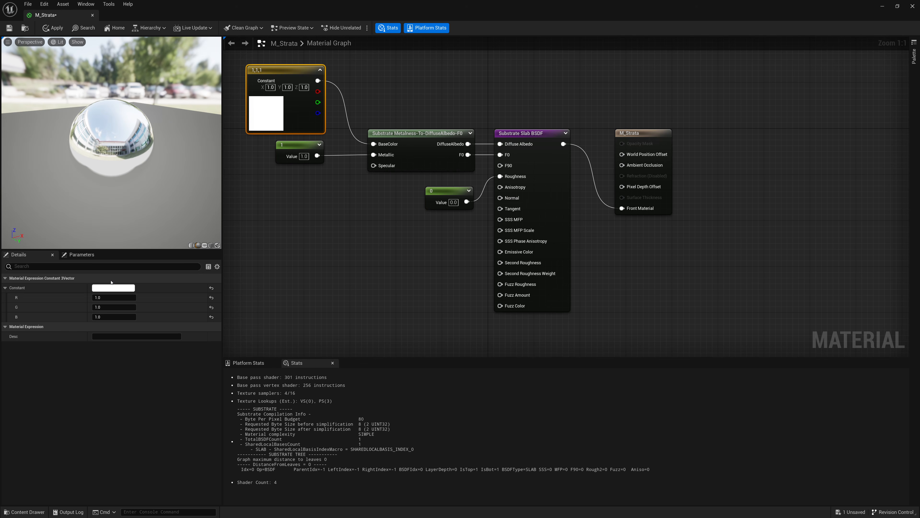
{"action": "left_click", "coordinate": [107, 297]}
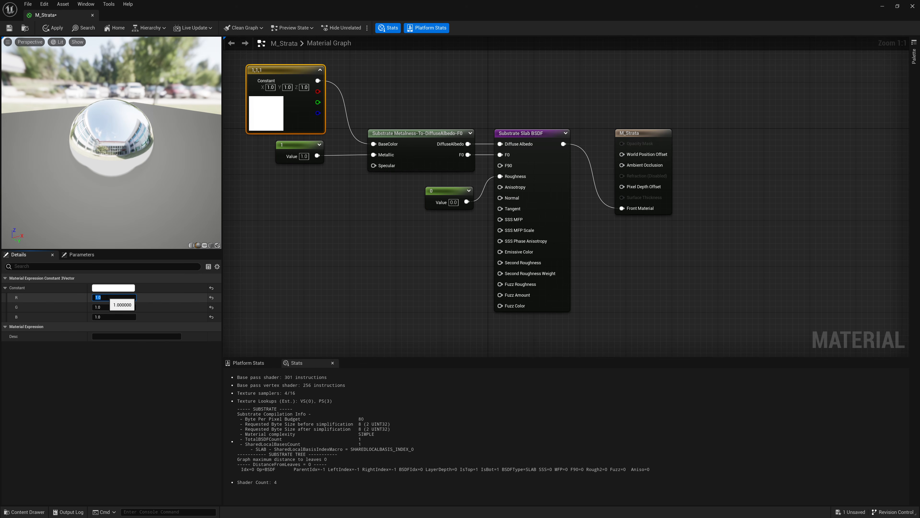
{"action": "type", "text": "0.97"}
{"action": "key", "text": "Tab"}
{"action": "type", "text": ".72"}
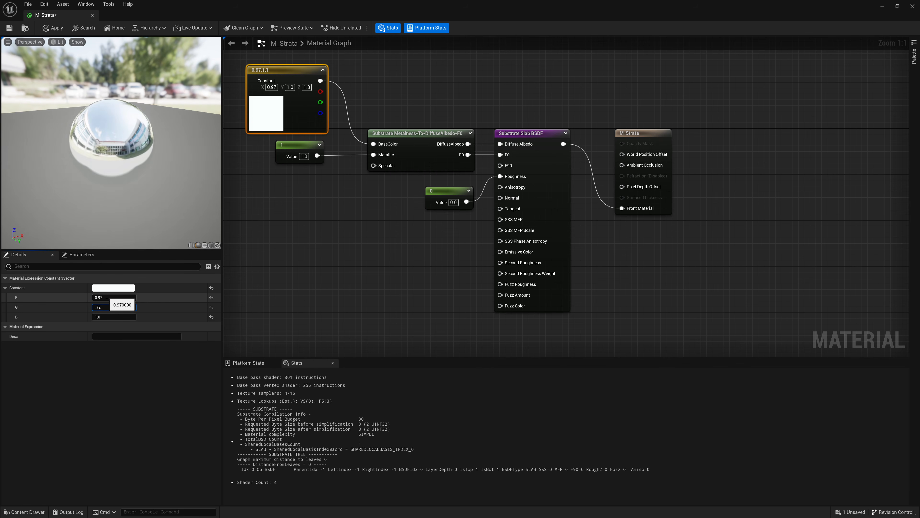
{"action": "key", "text": "Tab"}
{"action": "type", "text": ".4"}
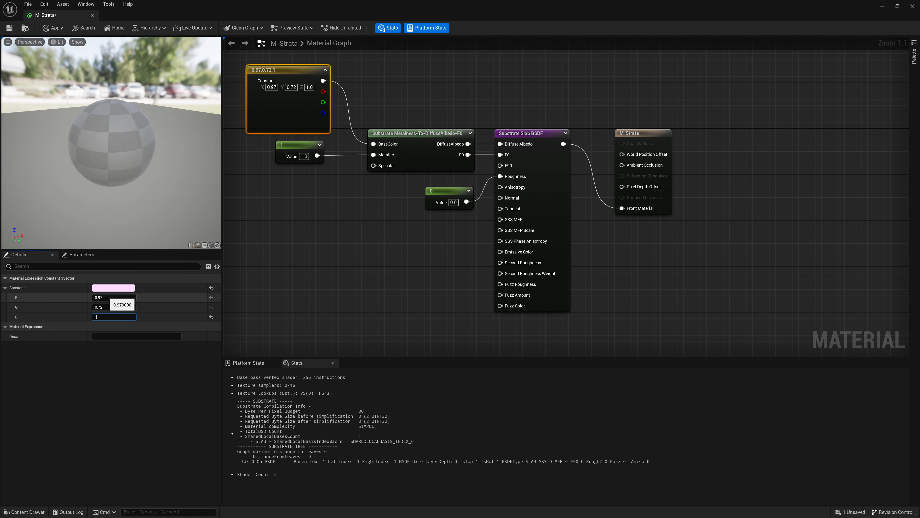
{"action": "key", "text": "Return"}
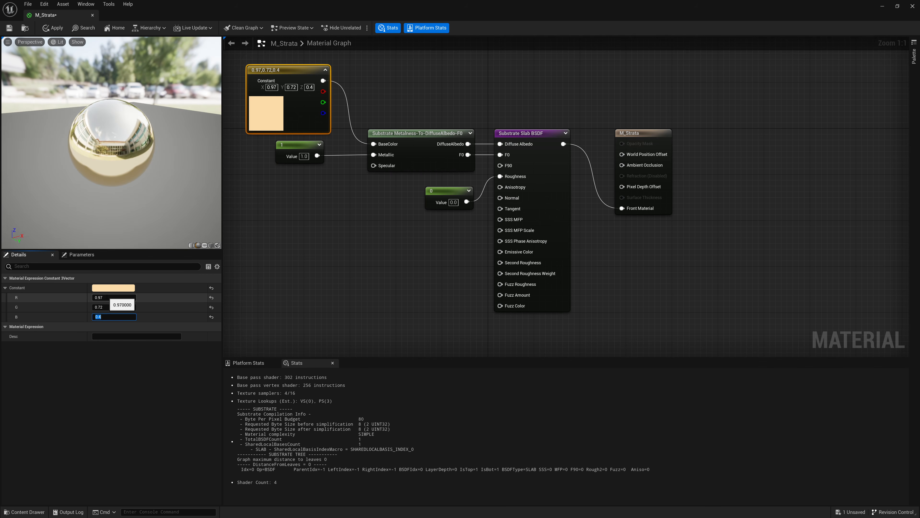
{"action": "mouse_move", "coordinate": [108, 163]}
{"action": "left_mouse_down"}
{"action": "mouse_move", "coordinate": [163, 181]}
{"action": "mouse_move", "coordinate": [135, 176]}
{"action": "mouse_move", "coordinate": [118, 149]}
{"action": "left_mouse_up"}
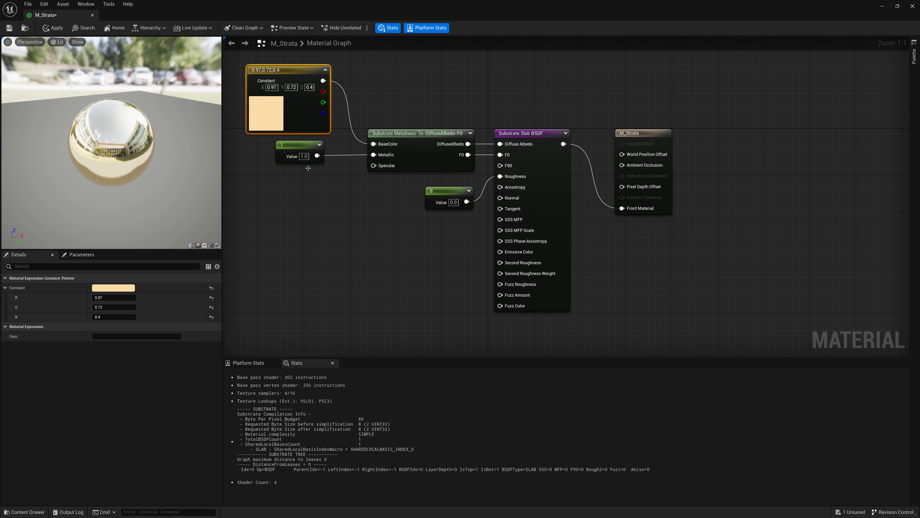
Set the constant feeding the slab's Roughness input to 0.1
{"action": "left_click", "coordinate": [453, 203]}
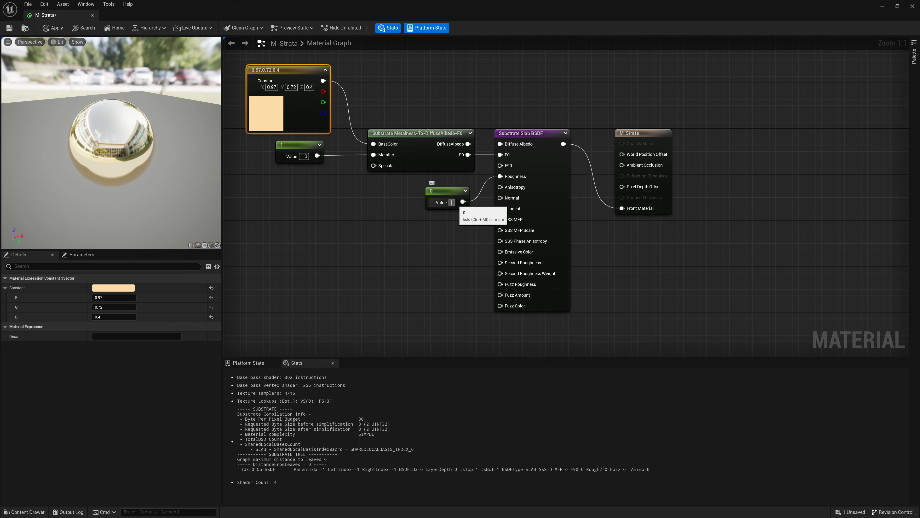
{"action": "type", "text": "0.1"}
{"action": "key", "text": "Return"}
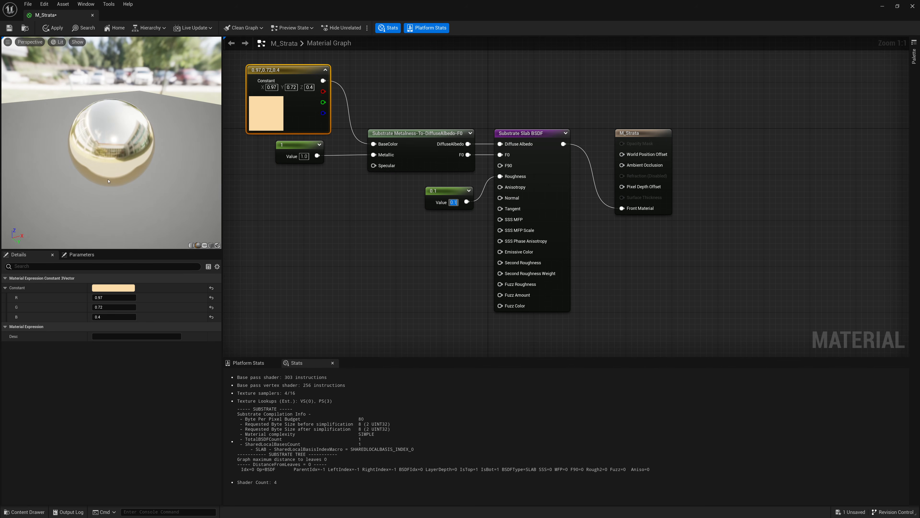
{"action": "left_click_drag", "start_coordinate": [114, 183], "coordinate": [114, 182]}
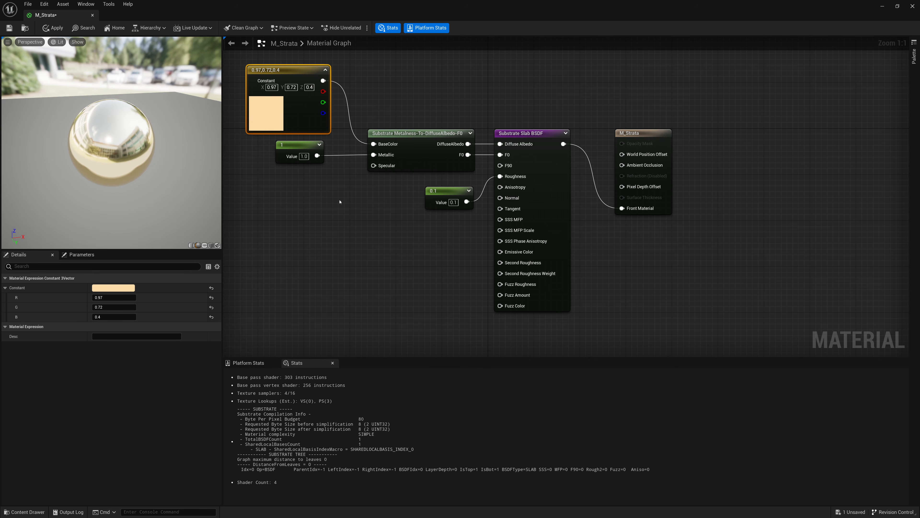
Delete the Substrate Metalness-To-DiffuseAlbedo-F0 node and the metallic constant
{"action": "left_click", "coordinate": [427, 140]}
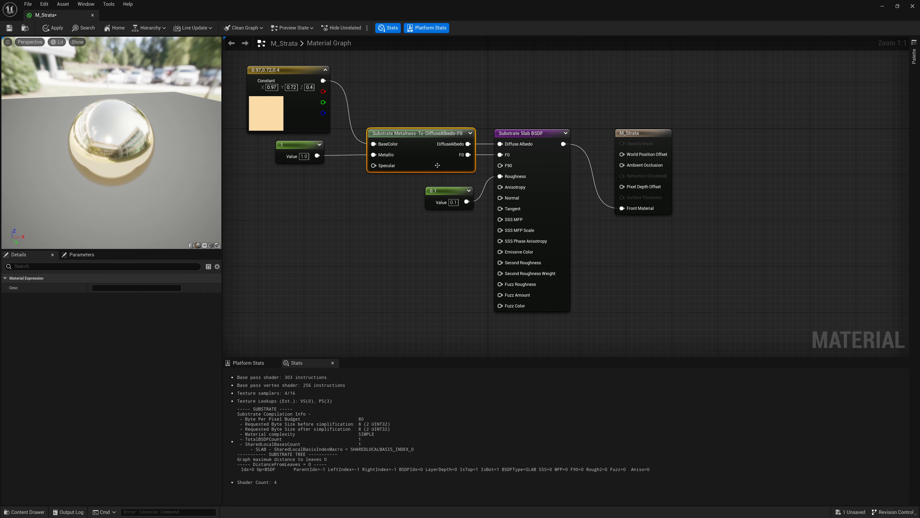
{"action": "key", "text": "Delete"}
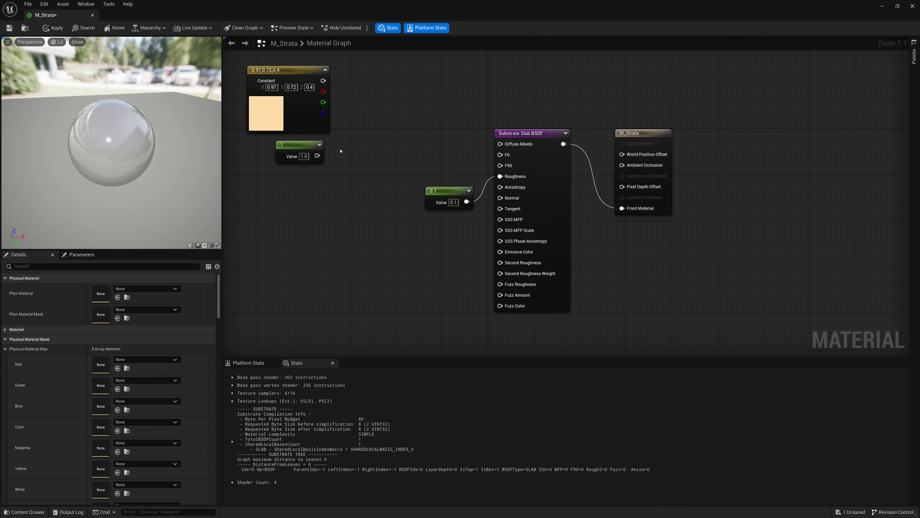
{"action": "left_click", "coordinate": [304, 145]}
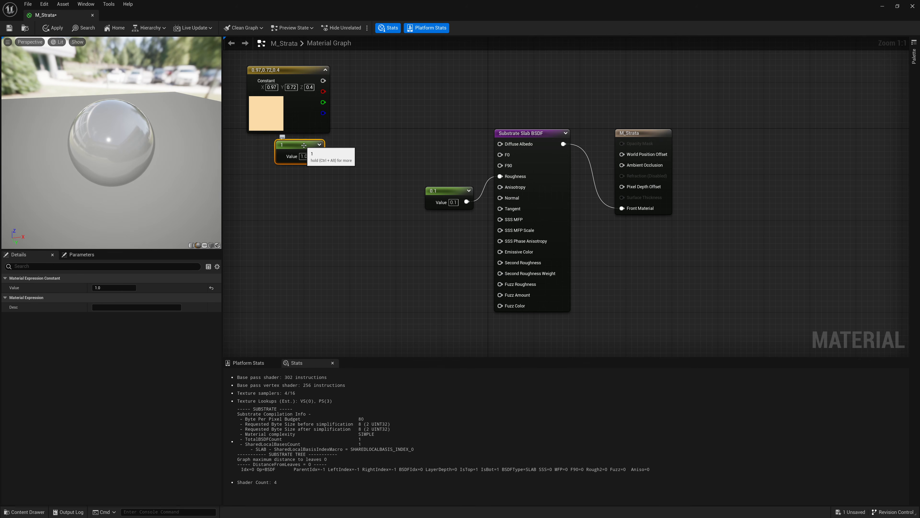
{"action": "key", "text": "Delete"}
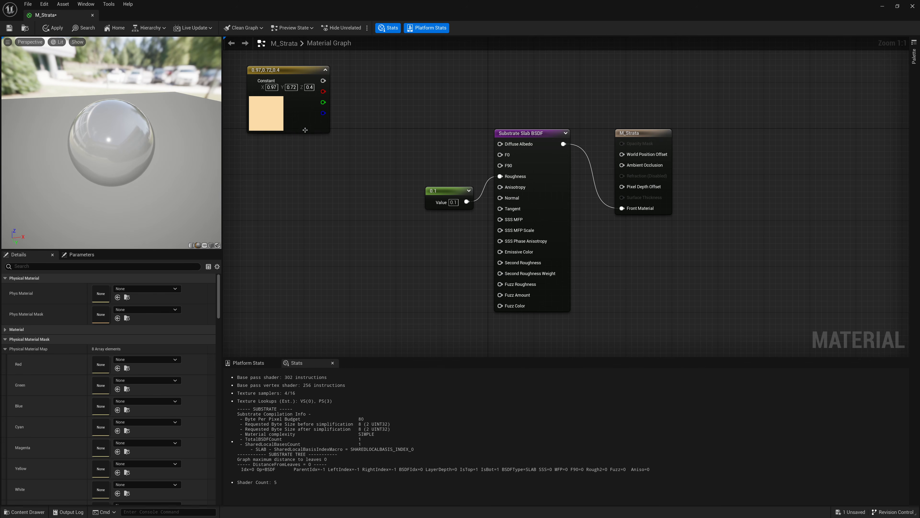
Move the Constant3Vector near the slab, connect it to Diffuse Albedo and set its colour to black (0, 0, 0)
{"action": "left_click_drag", "start_coordinate": [305, 130], "coordinate": [424, 138]}
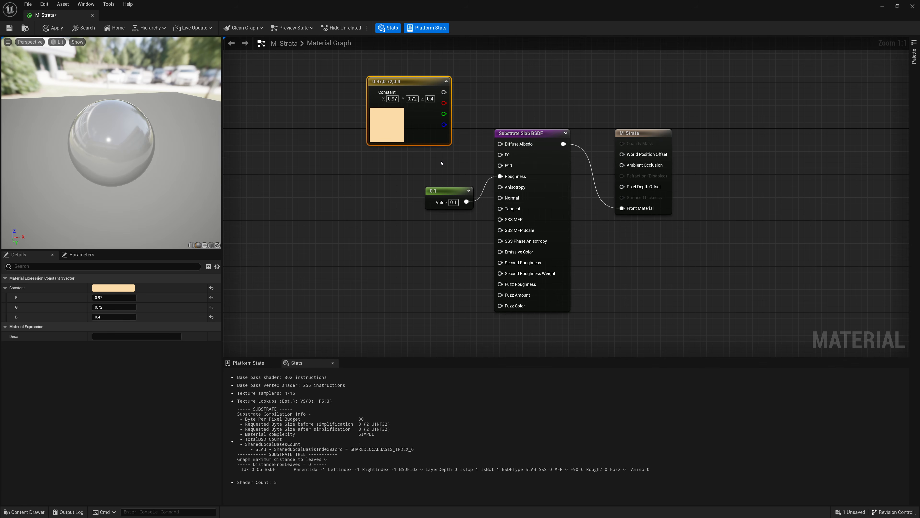
{"action": "left_click_drag", "start_coordinate": [500, 144], "coordinate": [444, 92]}
{"action": "left_click", "coordinate": [126, 297]}
{"action": "type", "text": "0"}
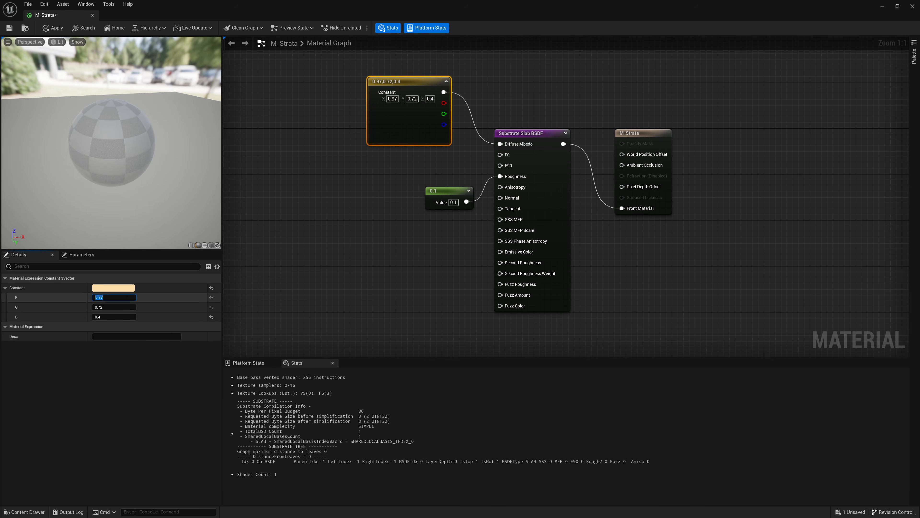
{"action": "key", "text": "Tab"}
{"action": "type", "text": "0"}
{"action": "key", "text": "Tab"}
{"action": "type", "text": "0"}
{"action": "key", "text": "Return"}
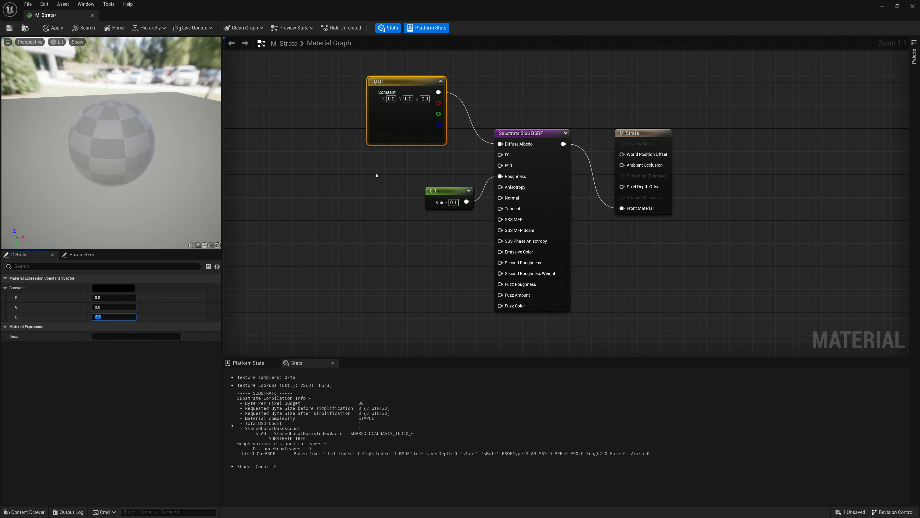
{"action": "left_click_drag", "start_coordinate": [403, 125], "coordinate": [414, 125]}
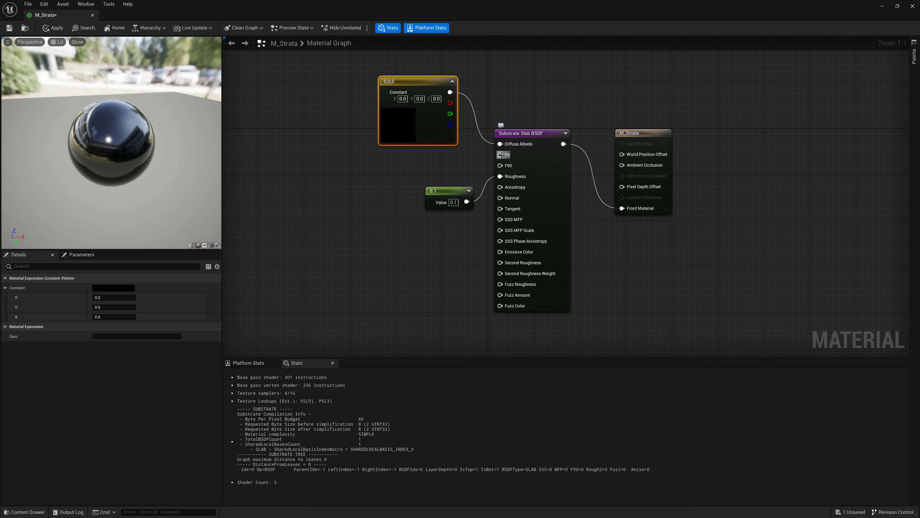
Add a Constant3Vector connected to the slab's F0 input and place it left of the other constants
{"action": "left_click_drag", "start_coordinate": [510, 155], "coordinate": [390, 160]}
{"action": "left_click", "coordinate": [370, 160]}
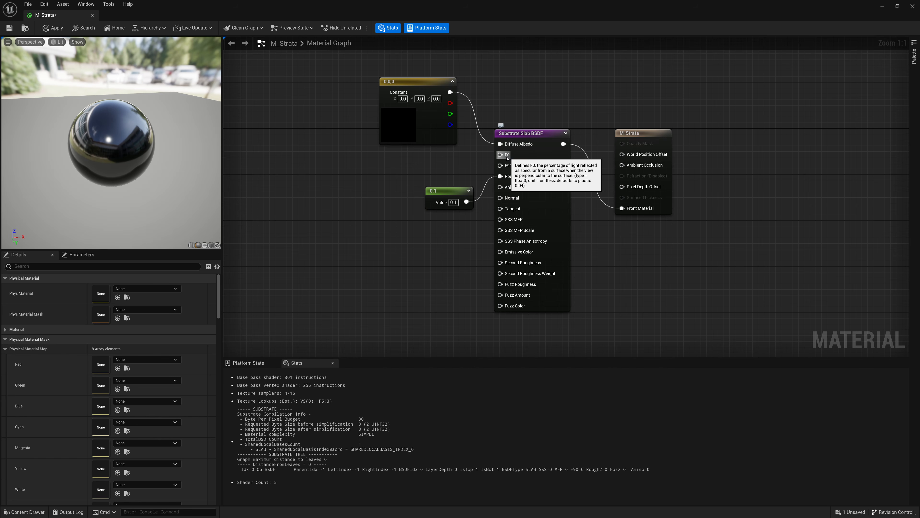
{"action": "left_click_drag", "start_coordinate": [507, 158], "coordinate": [392, 165]}
{"action": "type", "text": "const"}
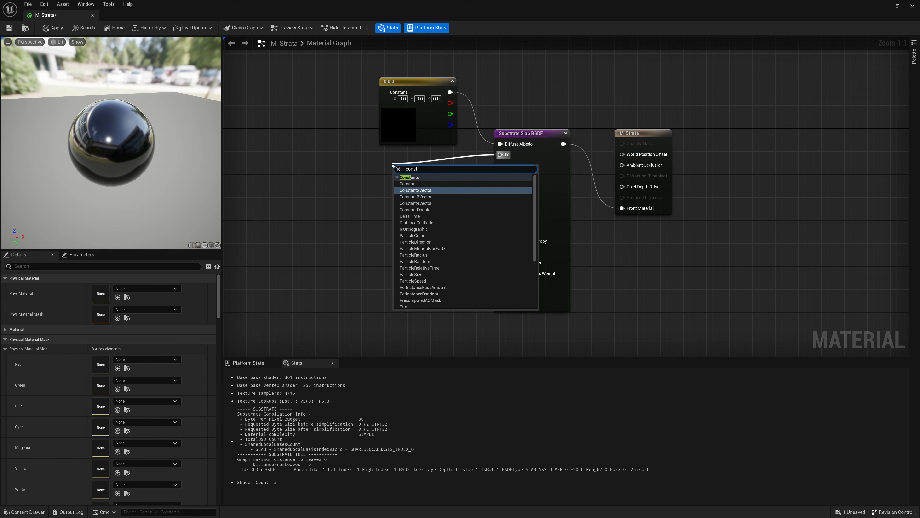
{"action": "key", "text": "Down"}
{"action": "key", "text": "Return"}
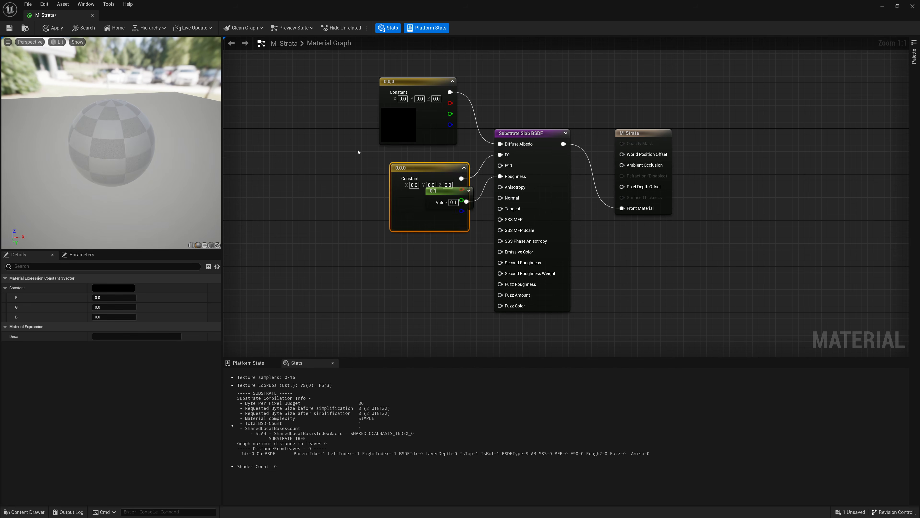
{"action": "left_click_drag", "start_coordinate": [410, 167], "coordinate": [306, 145]}
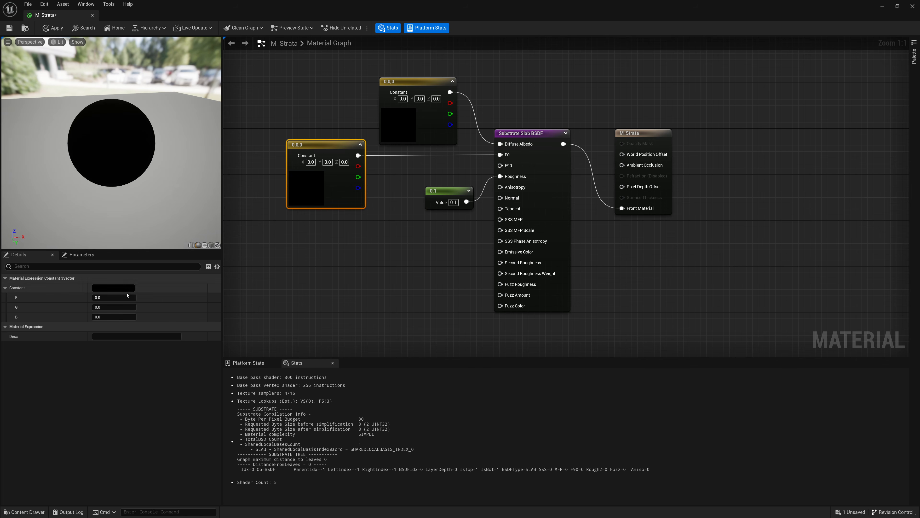
Set the F0 Constant3Vector to R 0.97, G 0.72 and B 0.4
{"action": "left_click", "coordinate": [117, 298]}
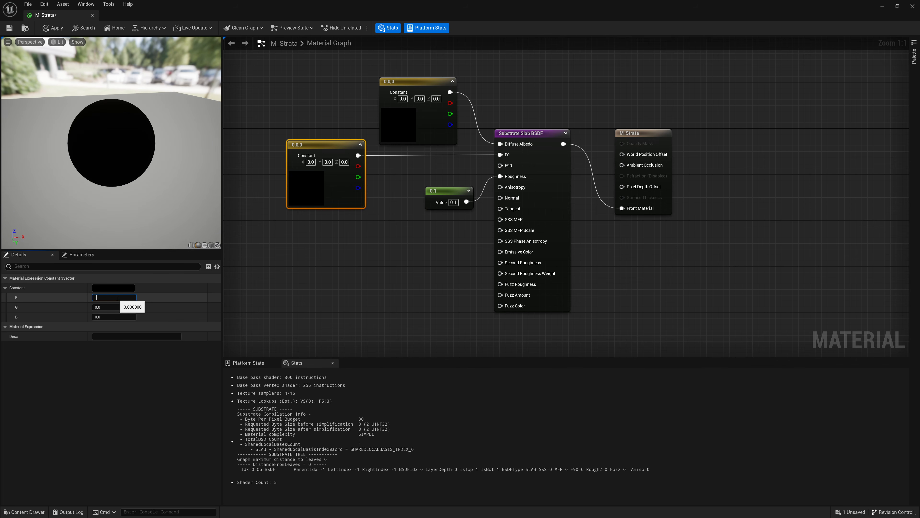
{"action": "type", "text": ".97"}
{"action": "key", "text": "Tab"}
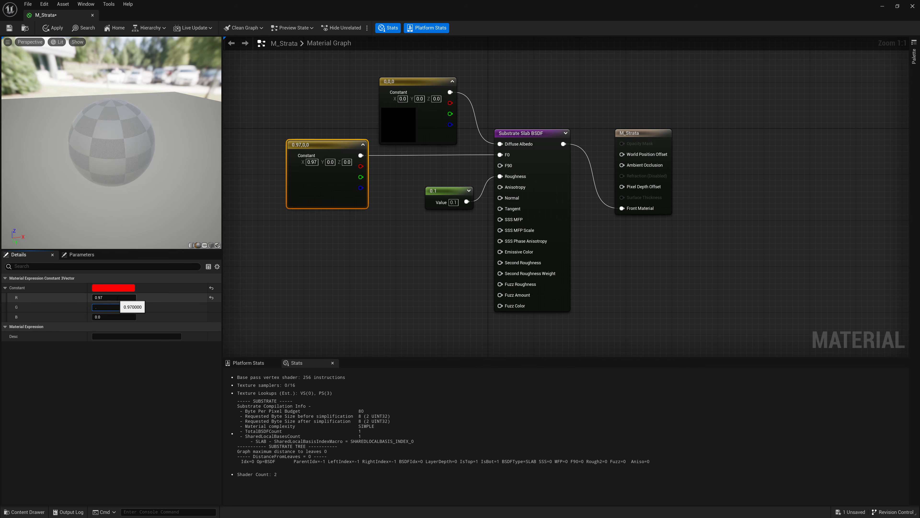
{"action": "type", "text": ".72"}
{"action": "key", "text": "Tab"}
{"action": "type", "text": ".4"}
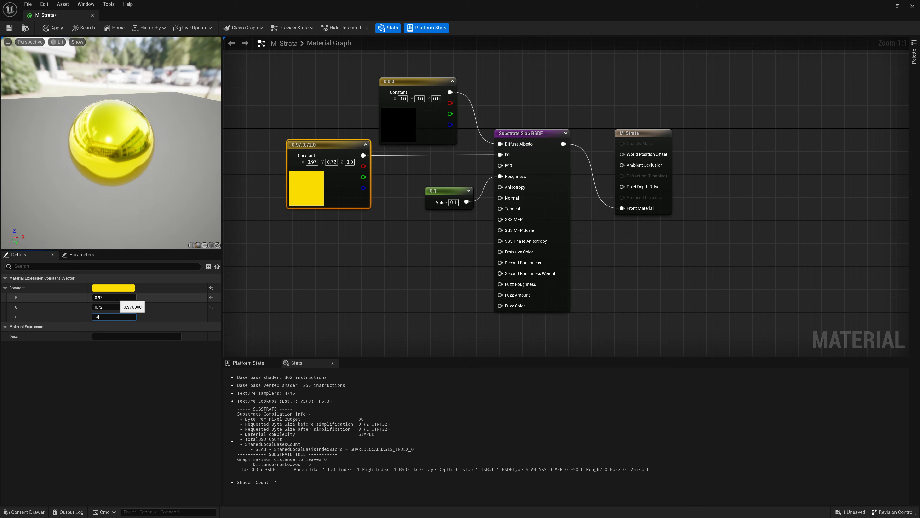
{"action": "key", "text": "Return"}
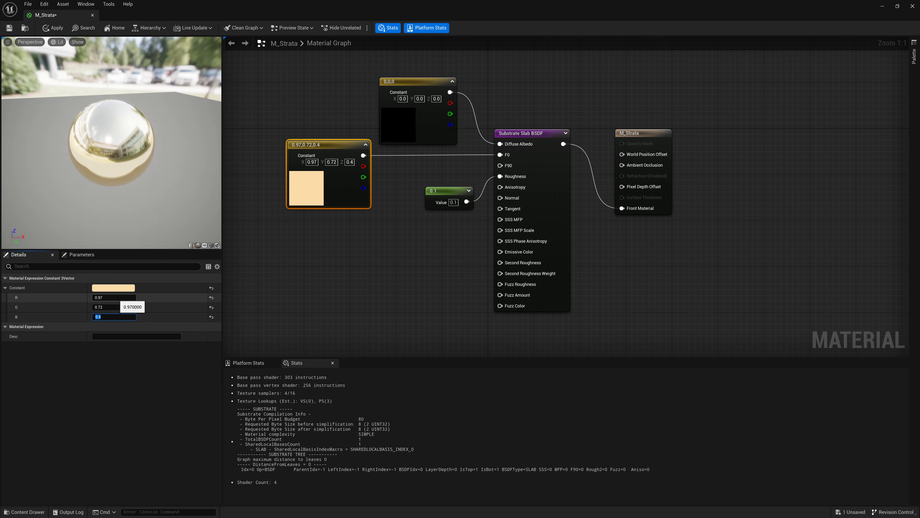
{"action": "left_click_drag", "start_coordinate": [127, 195], "coordinate": [149, 195]}
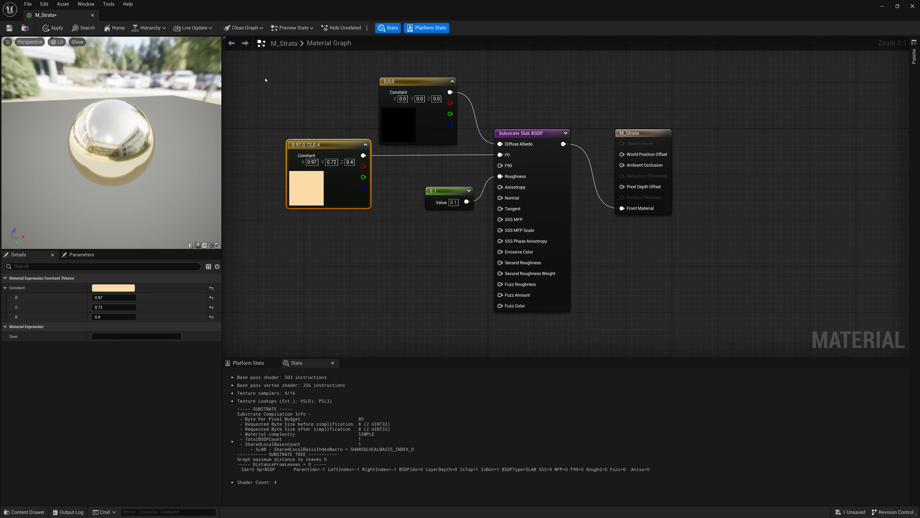
Delete all three constant nodes feeding the Diffuse Albedo, F0 and Roughness inputs of the Substrate Slab BSDF
{"action": "left_click_drag", "start_coordinate": [258, 66], "coordinate": [481, 241]}
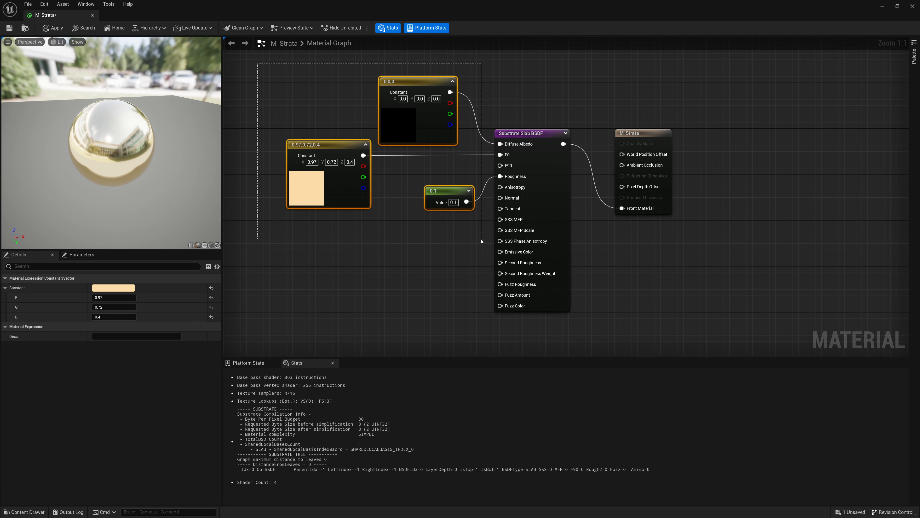
{"action": "key", "text": "Delete"}
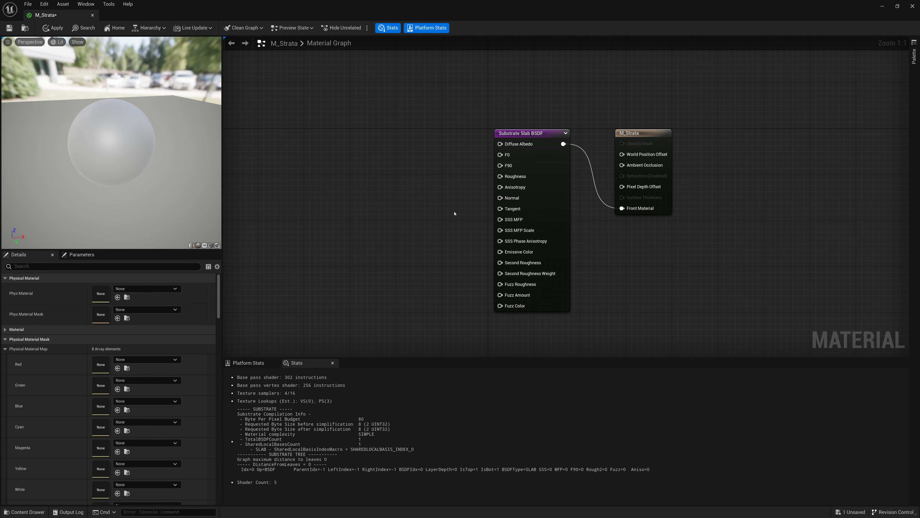
{"action": "left_click_drag", "start_coordinate": [145, 163], "coordinate": [218, 162]}
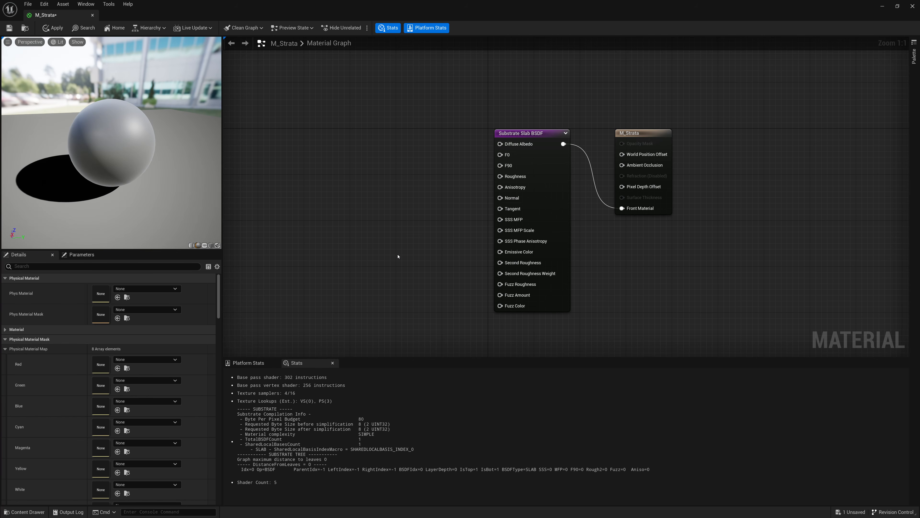
Add a new Constant3Vector connected to the slab's Diffuse Albedo input and place it above and left of the slab
{"action": "left_click_drag", "start_coordinate": [500, 144], "coordinate": [351, 95]}
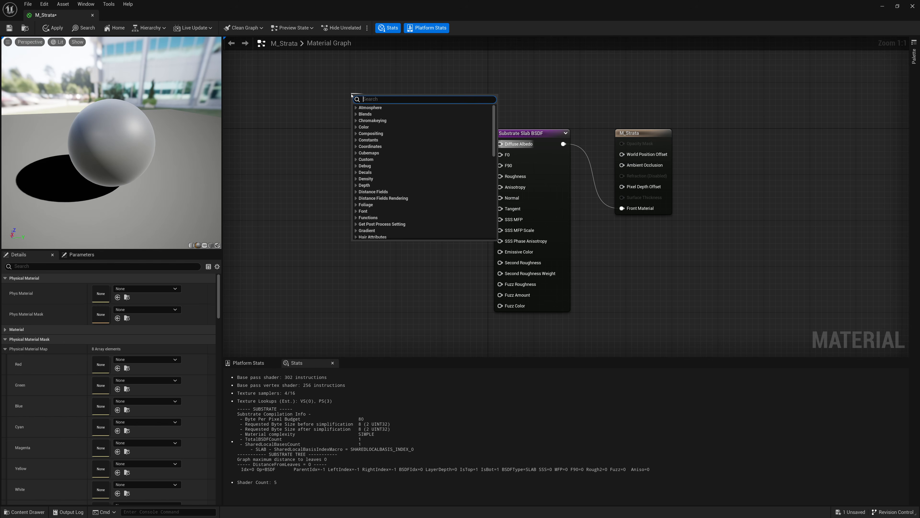
{"action": "type", "text": "const"}
{"action": "key", "text": "Down"}
{"action": "key", "text": "Down"}
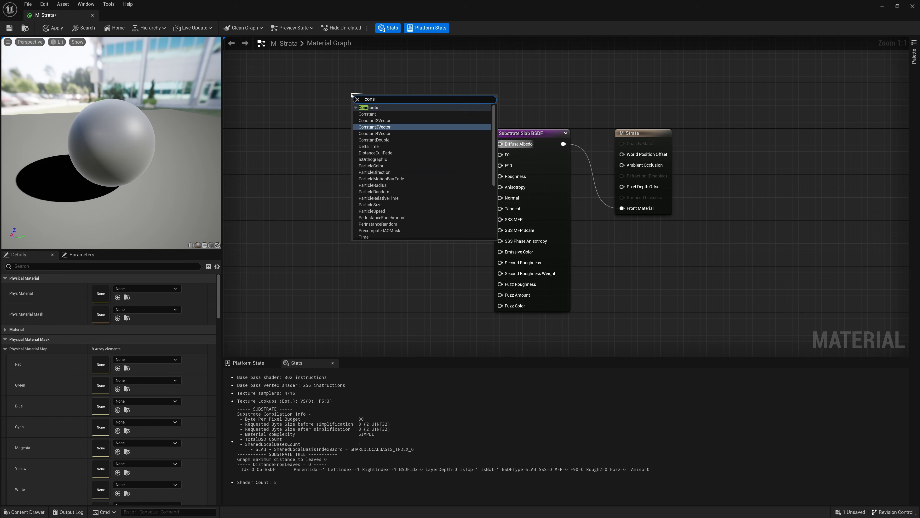
{"action": "key", "text": "Return"}
{"action": "left_click_drag", "start_coordinate": [351, 96], "coordinate": [350, 72]}
Set the Diffuse Albedo Constant3Vector to a dark red with R about 0.165, G 0 and B 0
{"action": "left_click", "coordinate": [373, 93]}
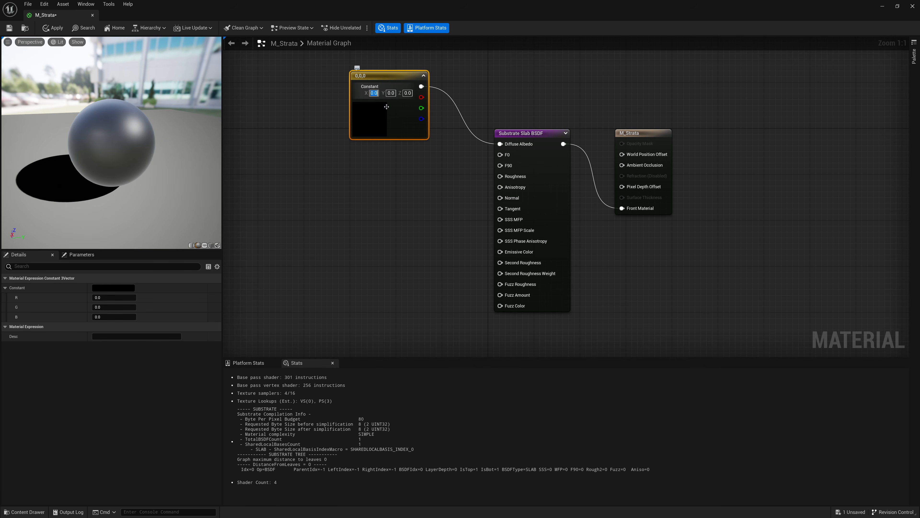
{"action": "left_click", "coordinate": [105, 287]}
{"action": "left_click_drag", "start_coordinate": [74, 197], "coordinate": [376, 132]}
{"action": "left_click_drag", "start_coordinate": [366, 178], "coordinate": [379, 214]}
{"action": "left_click", "coordinate": [378, 308]}
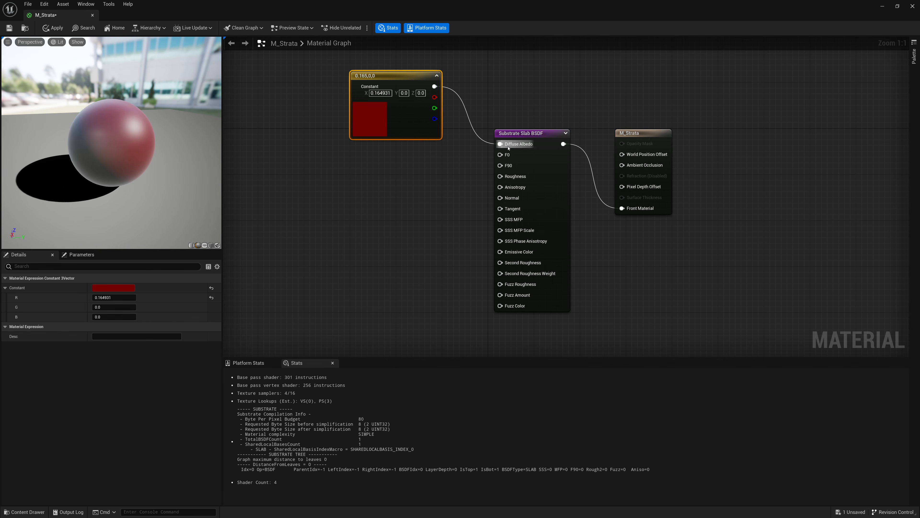
Add a Constant node connected to the slab's Roughness input and place it beneath the dark red Constant3Vector
{"action": "left_click_drag", "start_coordinate": [405, 128], "coordinate": [398, 128]}
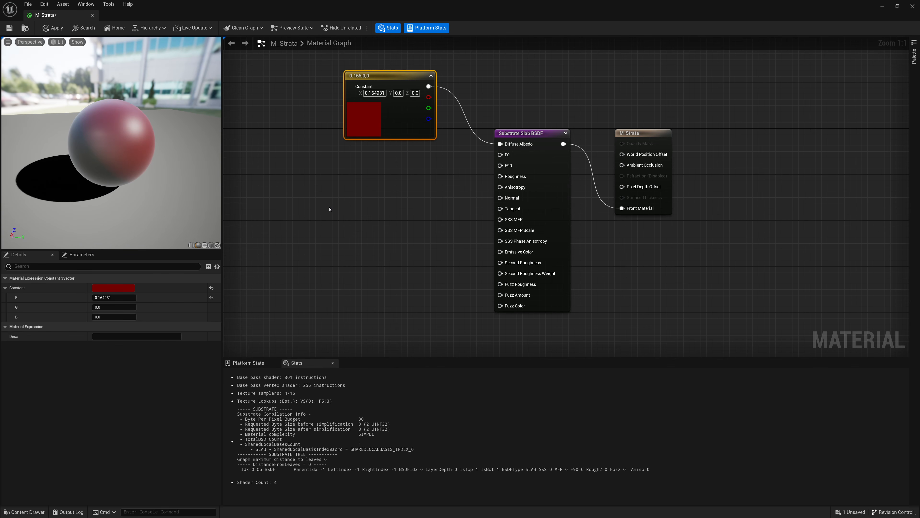
{"action": "right_click", "coordinate": [398, 175]}
{"action": "type", "text": "const"}
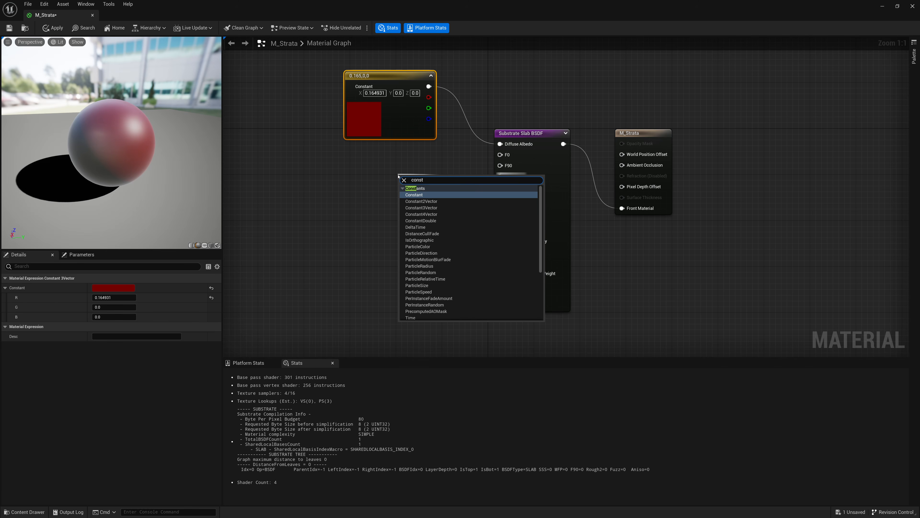
{"action": "key", "text": "Return"}
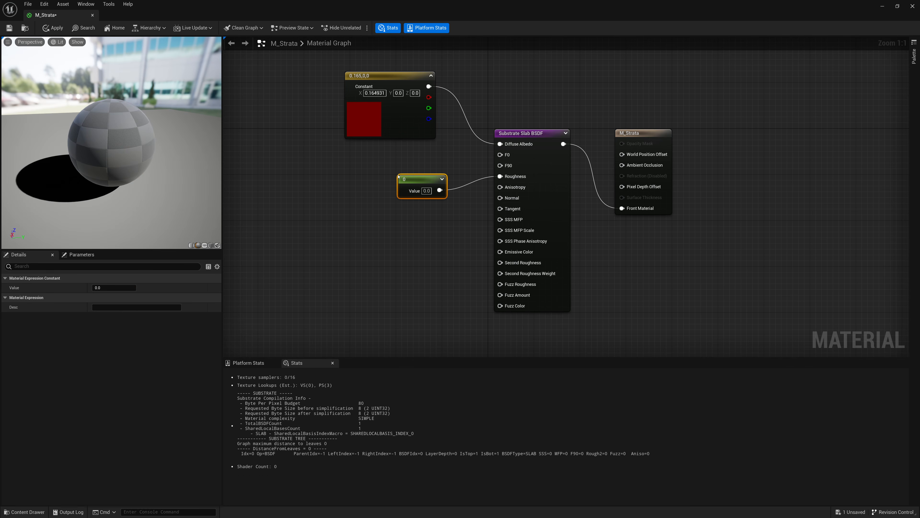
{"action": "left_click_drag", "start_coordinate": [391, 174], "coordinate": [385, 169]}
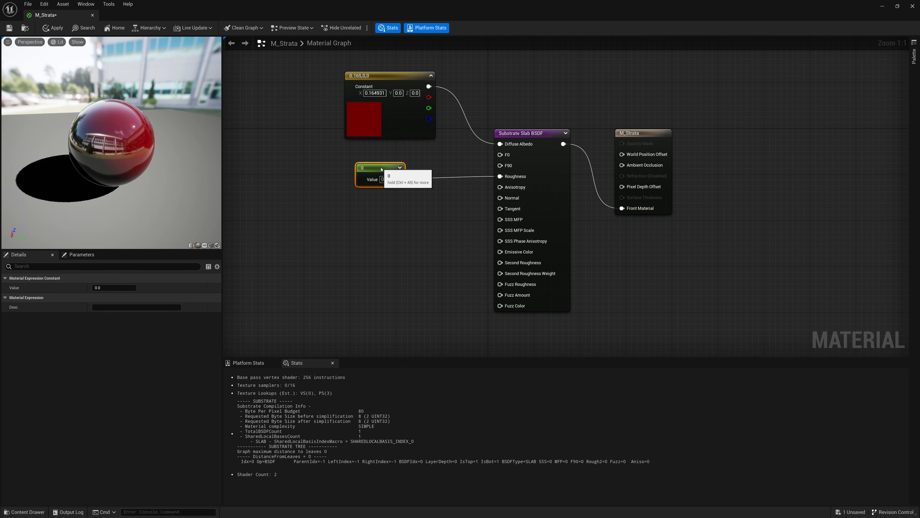
Set the Roughness constant to 0.7 and raise it to 0.8
{"action": "left_click", "coordinate": [385, 179]}
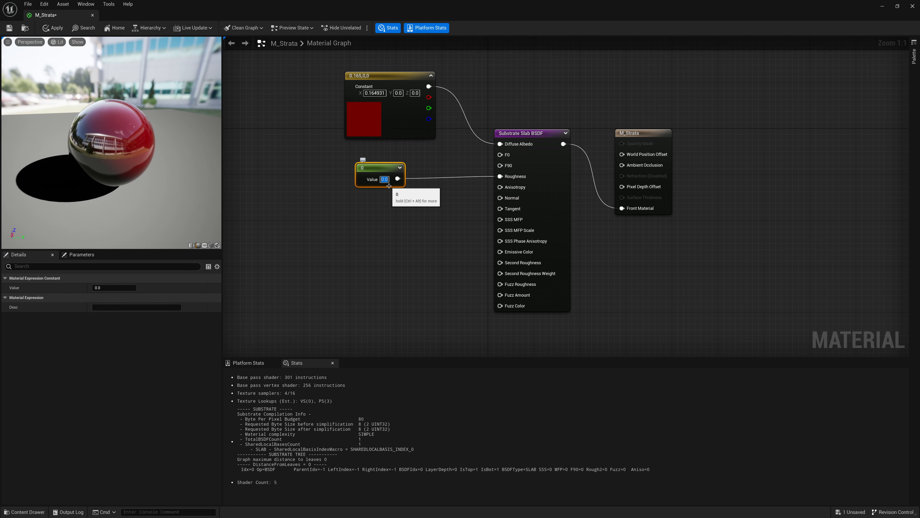
{"action": "type", "text": ".7"}
{"action": "key", "text": "Return"}
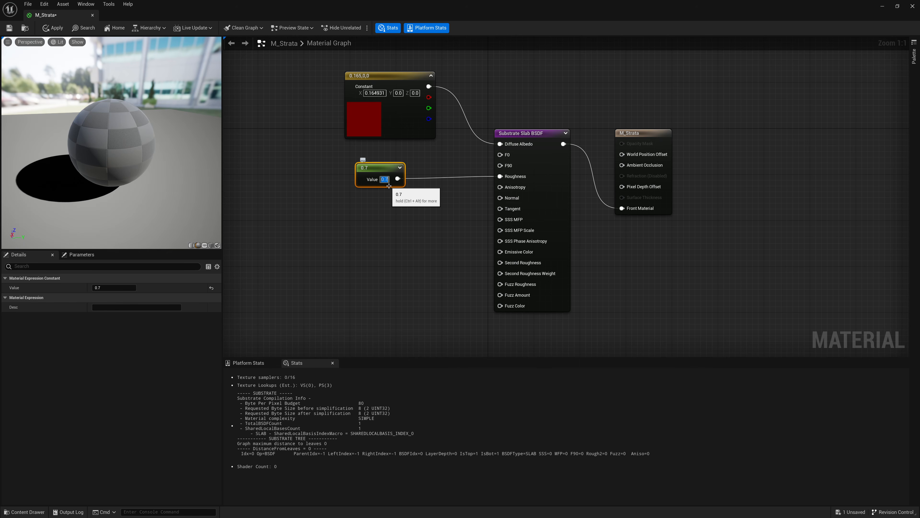
{"action": "type", "text": ".8"}
{"action": "key", "text": "Return"}
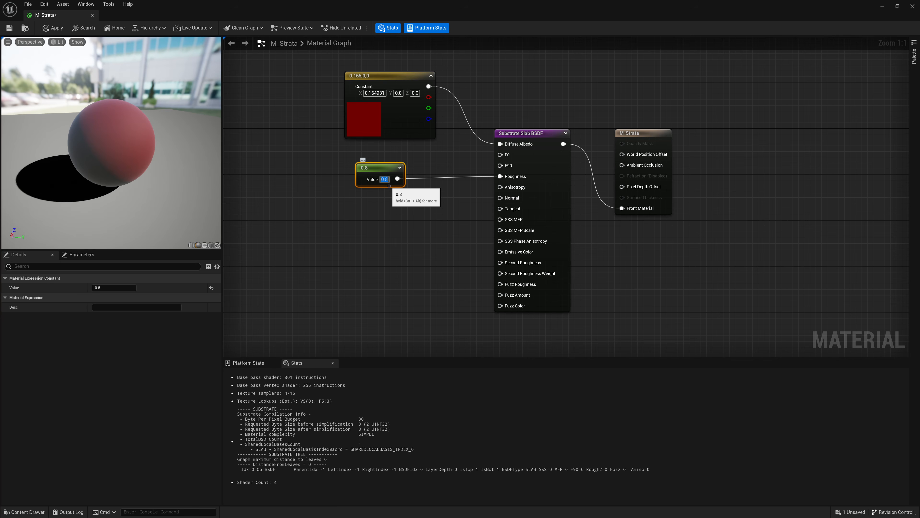
Try a Roughness constant of 0.2 on the preview sphere and return it to 0.8
{"action": "left_click_drag", "start_coordinate": [170, 159], "coordinate": [127, 158]}
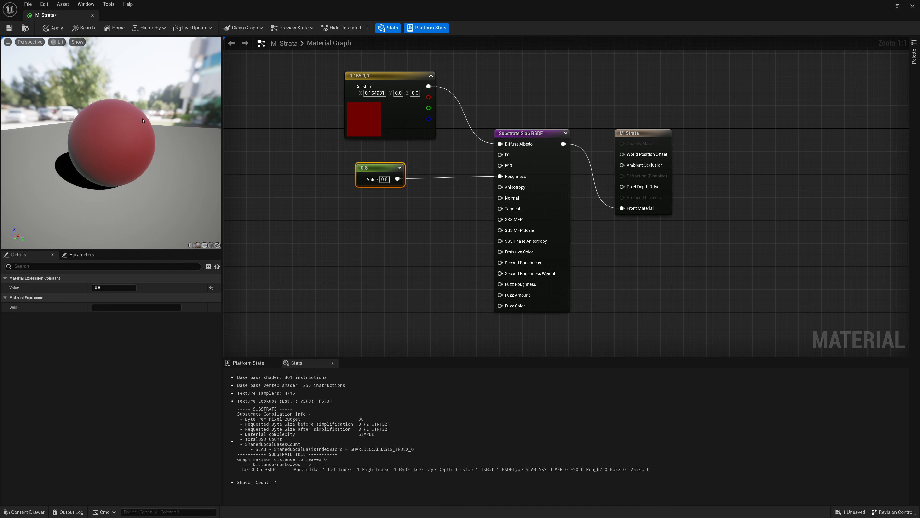
{"action": "left_click_drag", "start_coordinate": [115, 140], "coordinate": [50, 140]}
{"action": "left_click", "coordinate": [384, 179]}
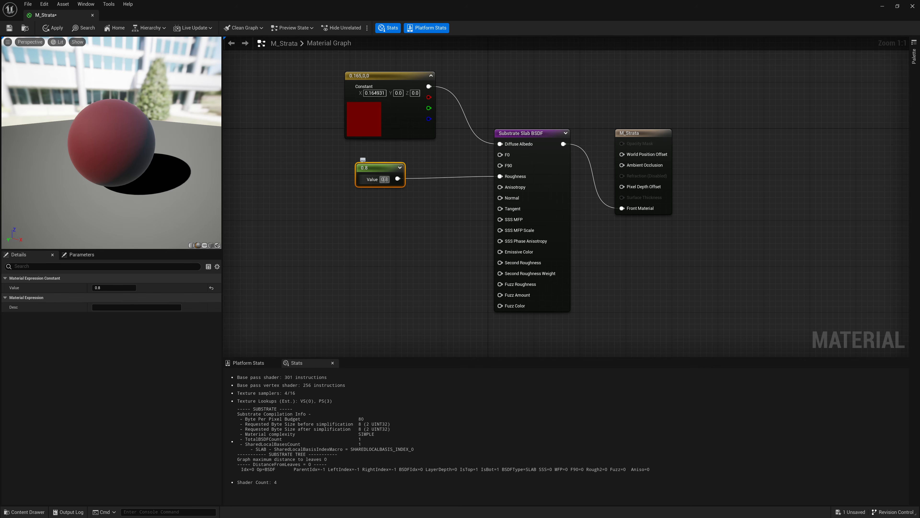
{"action": "type", "text": "0.2"}
{"action": "key", "text": "Return"}
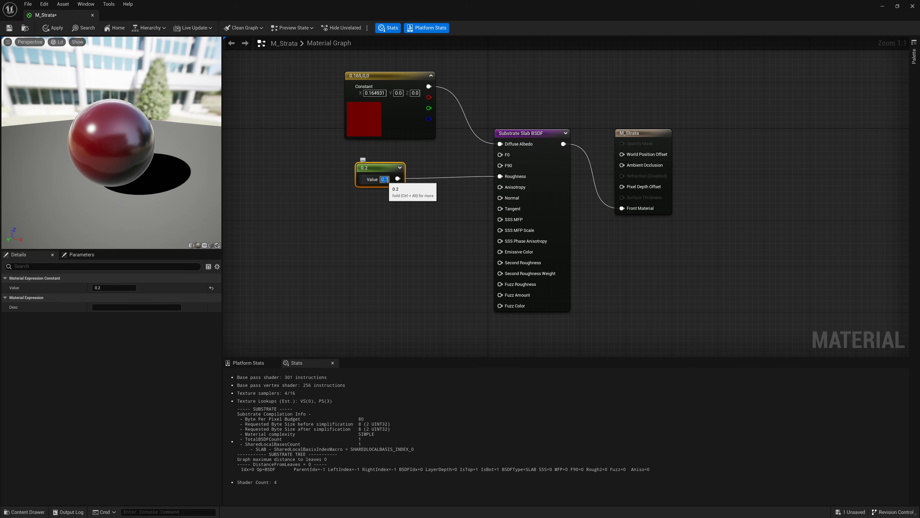
{"action": "type", "text": "0.8"}
{"action": "key", "text": "Return"}
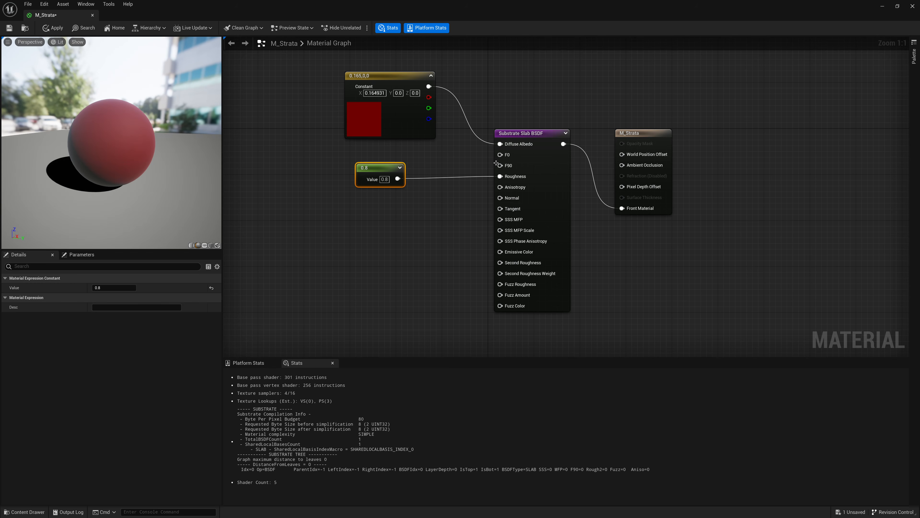
Connect the dark red Constant3Vector's output to the slab's F0 input as well
{"action": "left_click_drag", "start_coordinate": [500, 154], "coordinate": [429, 87]}
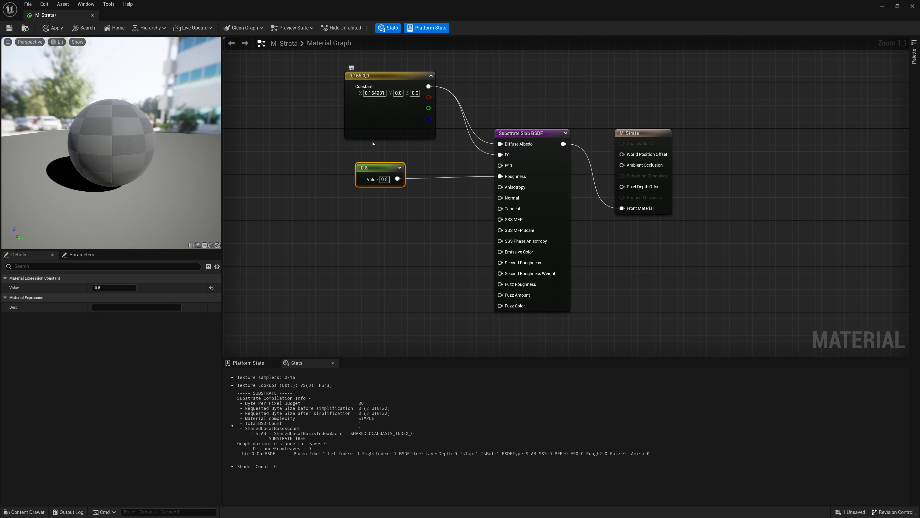
{"action": "left_click_drag", "start_coordinate": [97, 229], "coordinate": [77, 229]}
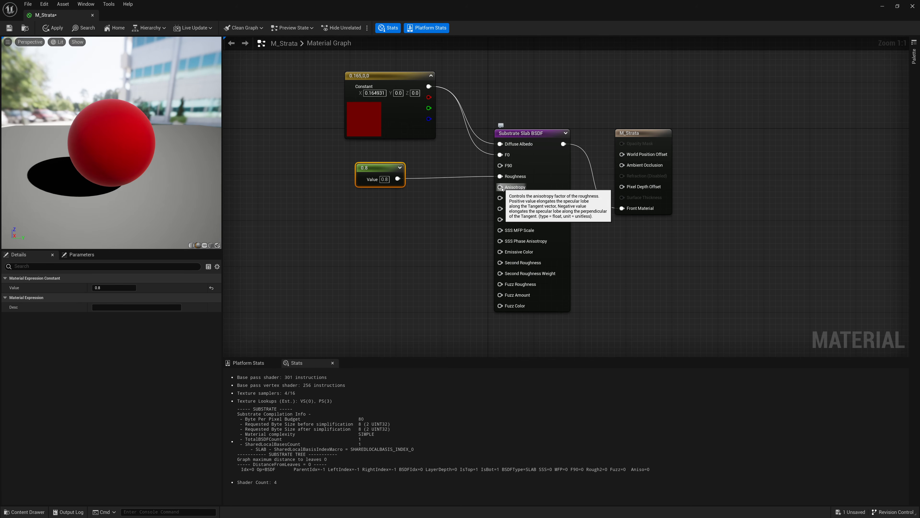
Add a Constant node connected to the slab's Anisotropy input and place it beneath the Roughness constant
{"action": "left_click_drag", "start_coordinate": [500, 187], "coordinate": [387, 225]}
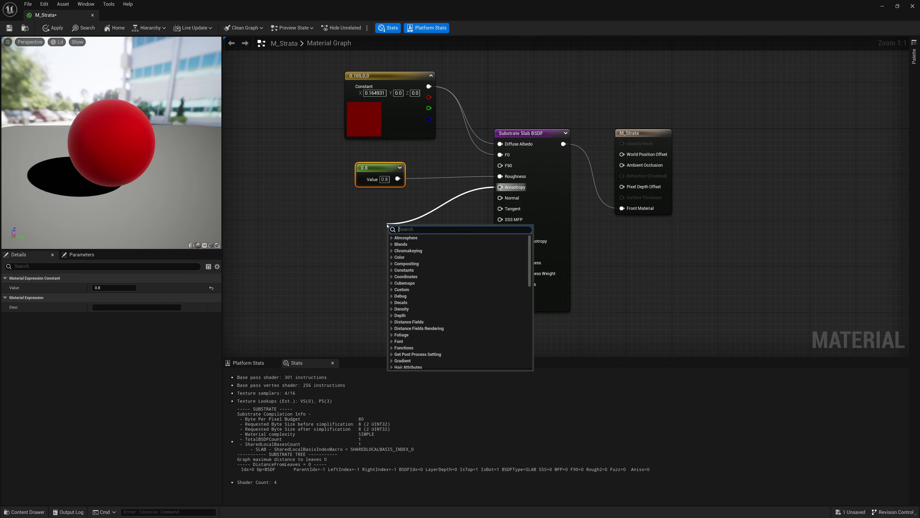
{"action": "type", "text": "con"}
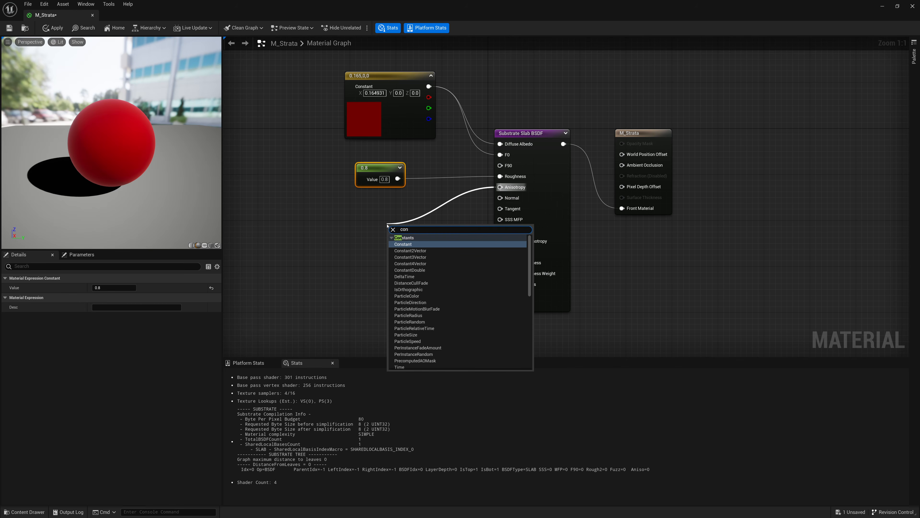
{"action": "key", "text": "Return"}
{"action": "left_click_drag", "start_coordinate": [411, 228], "coordinate": [381, 209]}
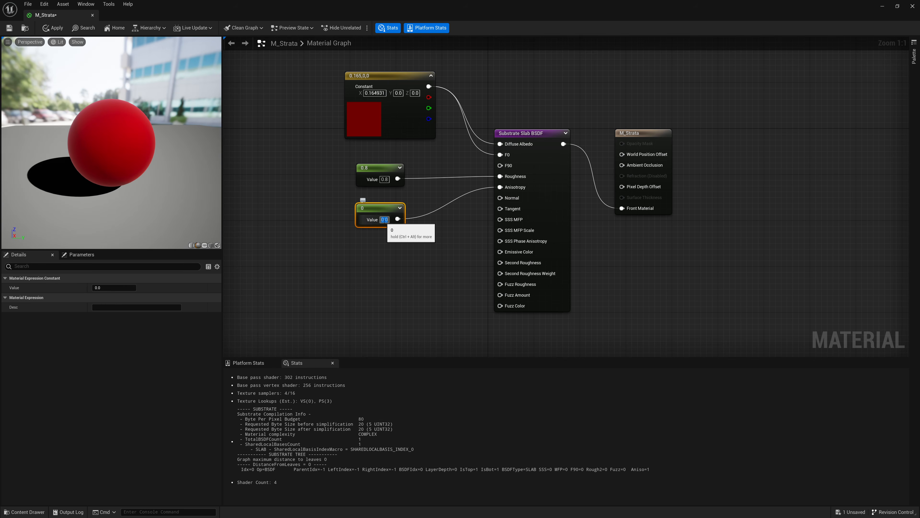
Set the Anisotropy constant to -0.7, refine it to -0.75, and inspect the stretched highlight on the preview sphere
{"action": "type", "text": "-"}
{"action": "type", "text": "0.7"}
{"action": "key", "text": "Return"}
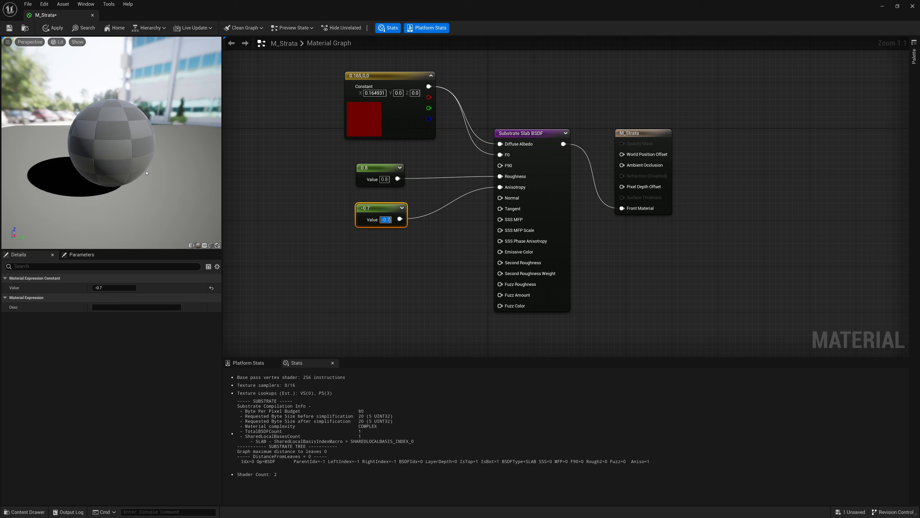
{"action": "left_click_drag", "start_coordinate": [146, 173], "coordinate": [227, 175]}
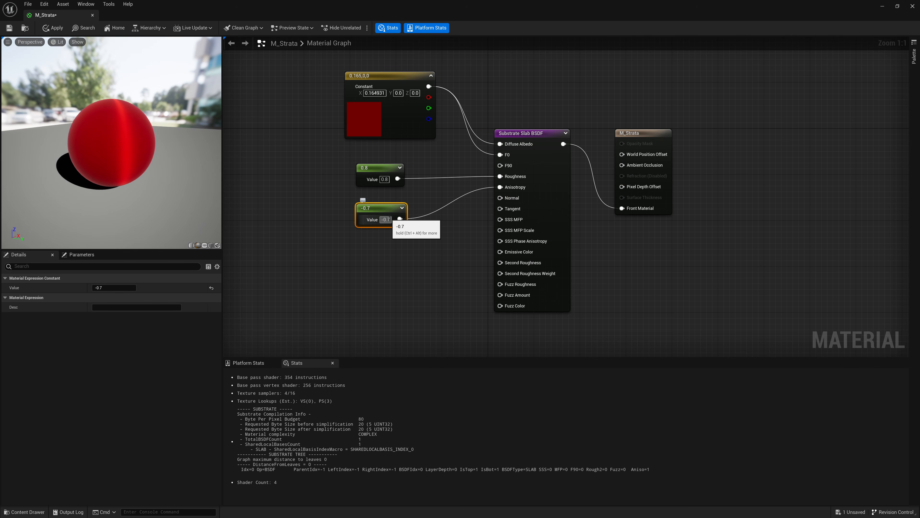
{"action": "type", "text": "5"}
{"action": "key", "text": "Return"}
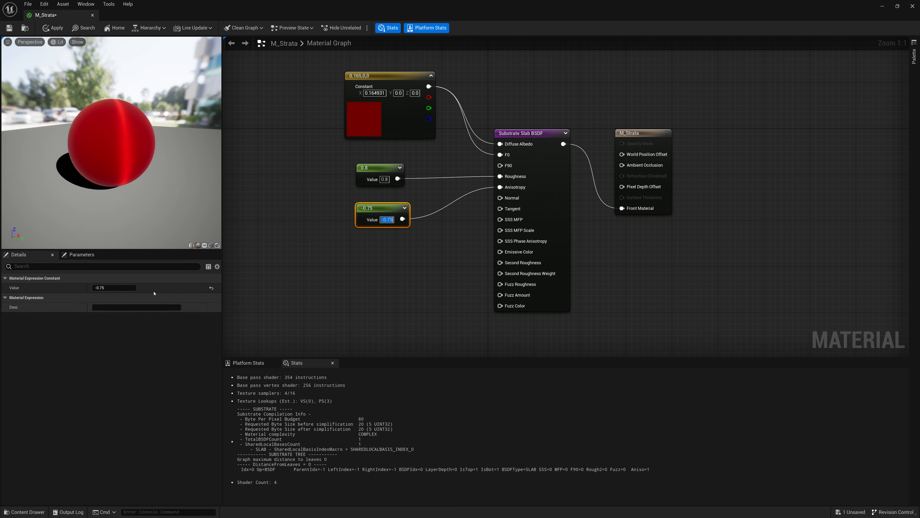
{"action": "left_click_drag", "start_coordinate": [145, 203], "coordinate": [146, 192]}
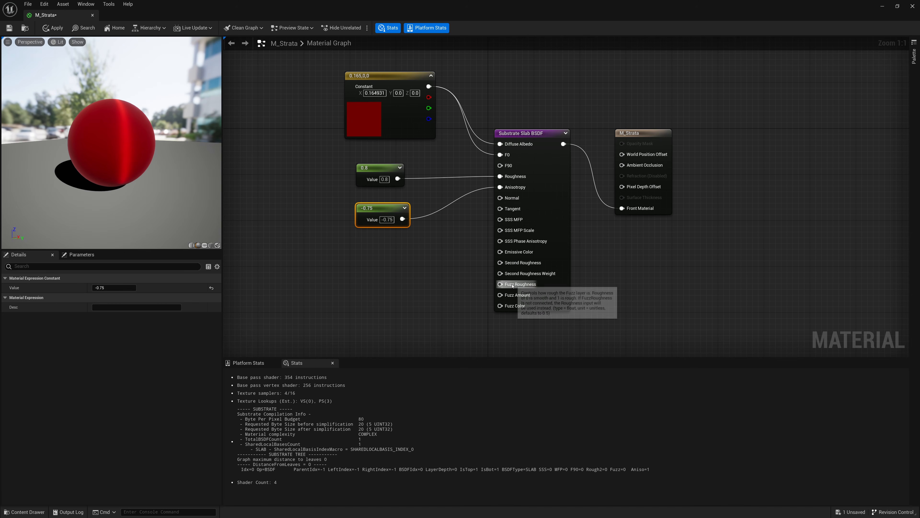
Add two Constant nodes below the Anisotropy constant, one connected to Fuzz Roughness and one to Fuzz Amount
{"action": "right_click", "coordinate": [401, 272]}
{"action": "type", "text": "cons"}
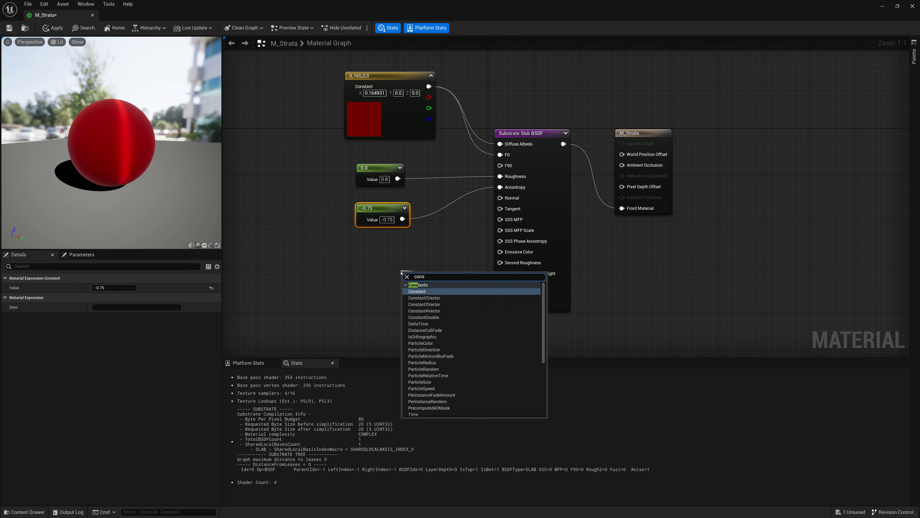
{"action": "key", "text": "Return"}
{"action": "left_click_drag", "start_coordinate": [417, 272], "coordinate": [372, 265]}
{"action": "left_click_drag", "start_coordinate": [500, 295], "coordinate": [398, 305]}
{"action": "type", "text": "cons"}
{"action": "key", "text": "Return"}
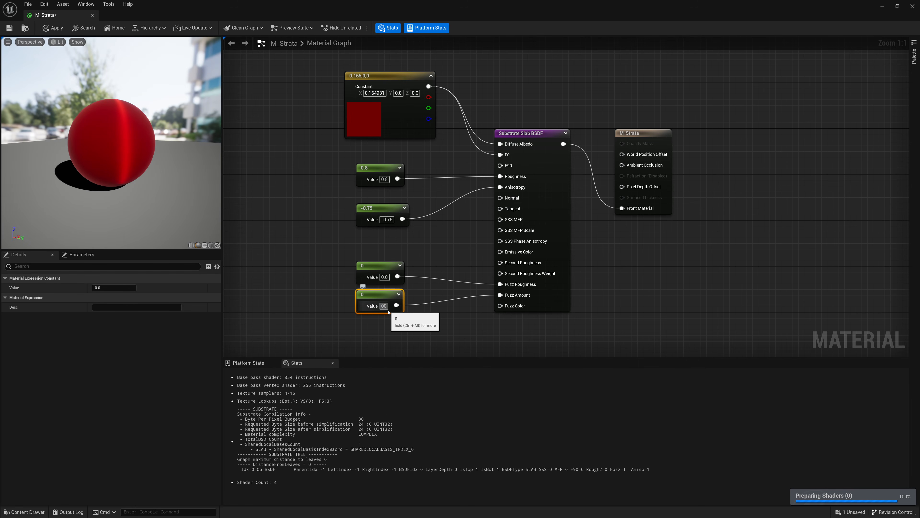
Set the Fuzz Amount constant to 0.9 and lower it to 0.8
{"action": "type", "text": "0.9"}
{"action": "key", "text": "Return"}
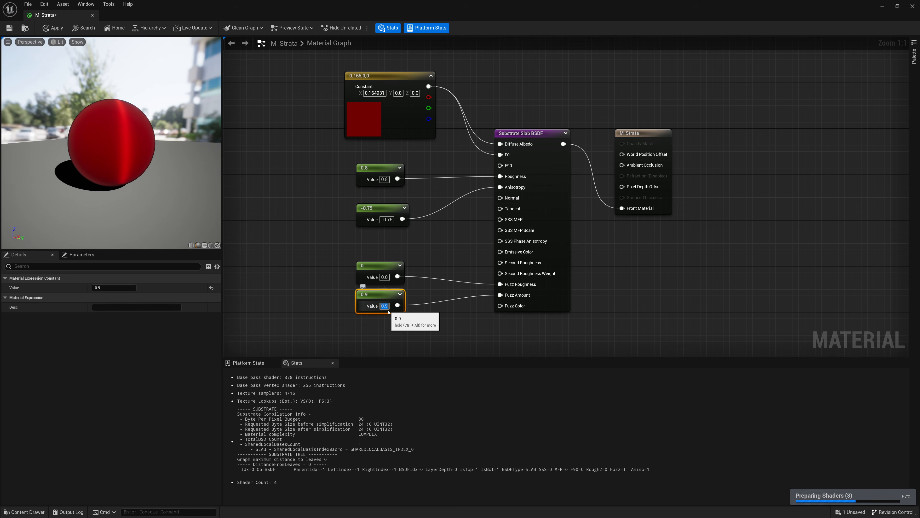
{"action": "key", "text": "Return"}
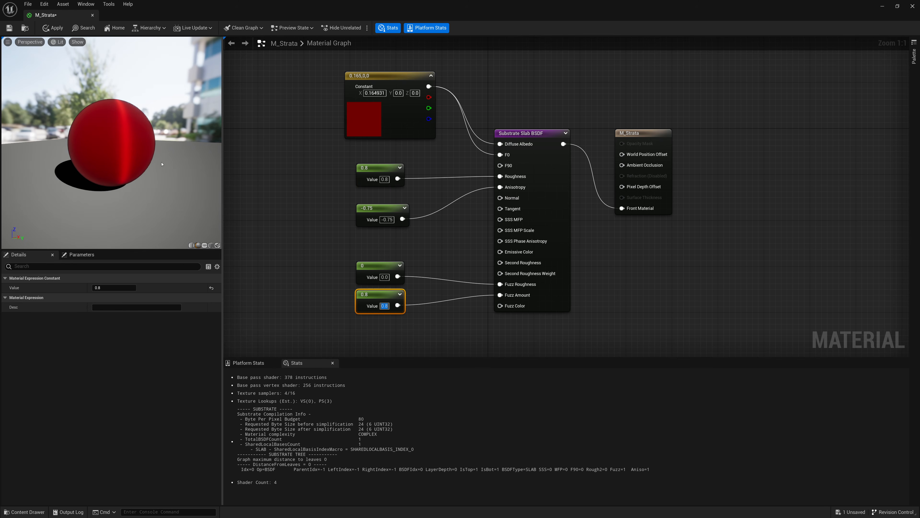
Set the Fuzz Roughness constant to 0.2 and move both fuzz constants closer to the slab
{"action": "left_click", "coordinate": [383, 276]}
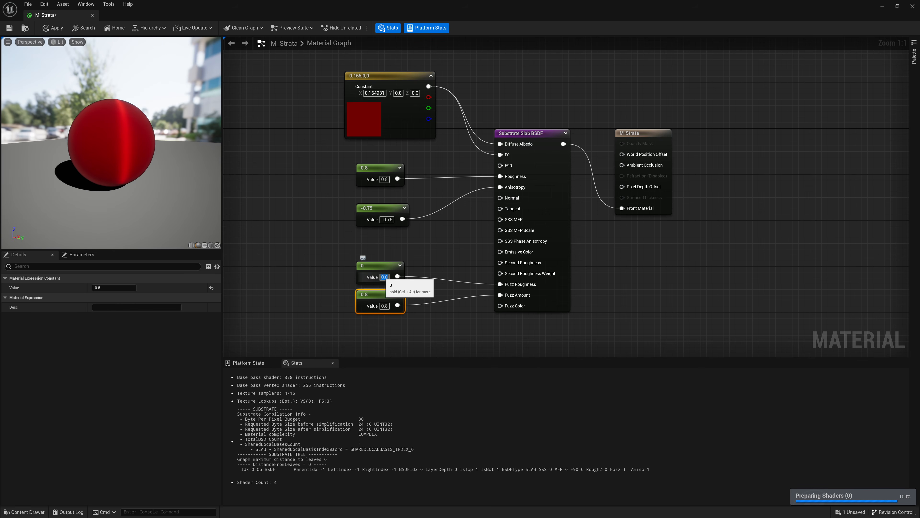
{"action": "type", "text": "0.2"}
{"action": "key", "text": "Return"}
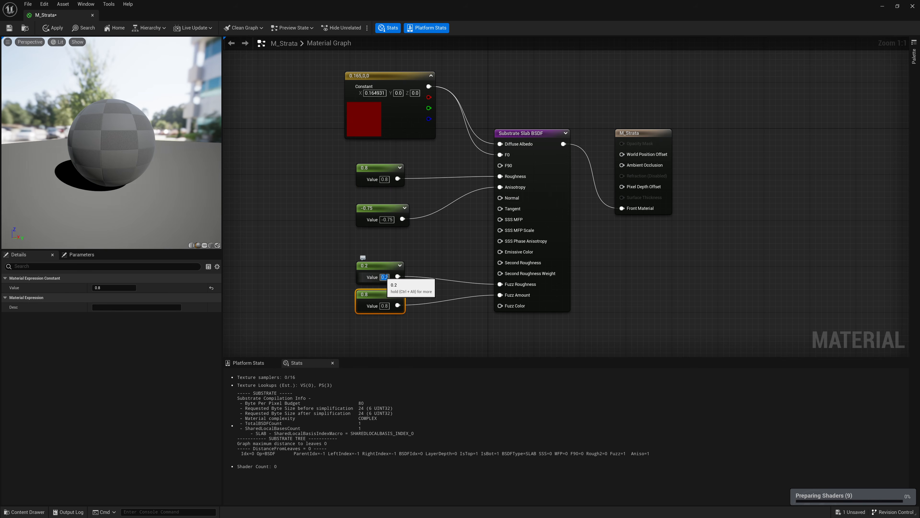
{"action": "left_click_drag", "start_coordinate": [387, 269], "coordinate": [433, 258]}
{"action": "left_click_drag", "start_coordinate": [397, 294], "coordinate": [441, 283]}
{"action": "left_click_drag", "start_coordinate": [159, 168], "coordinate": [133, 149]}
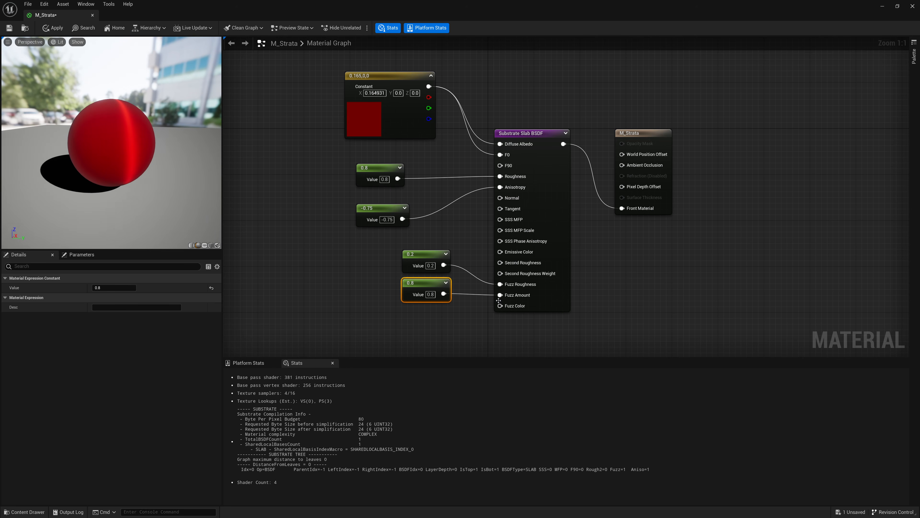
Add a Constant3Vector connected to the slab's Fuzz Color input and place it below the Fuzz Amount constant
{"action": "left_click_drag", "start_coordinate": [500, 306], "coordinate": [412, 329]}
{"action": "type", "text": "const"}
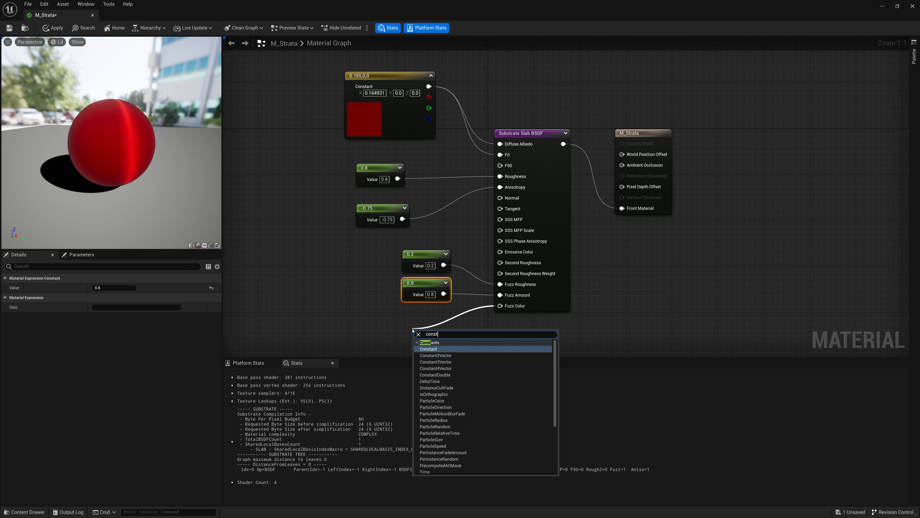
{"action": "left_click", "coordinate": [435, 361]}
{"action": "left_click_drag", "start_coordinate": [433, 339], "coordinate": [395, 317]}
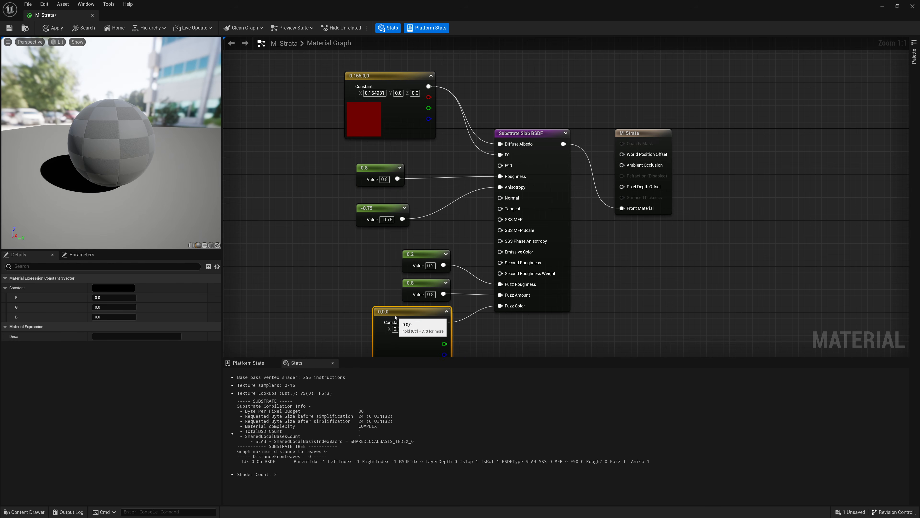
{"action": "right_click_drag", "start_coordinate": [353, 297], "coordinate": [342, 268]}
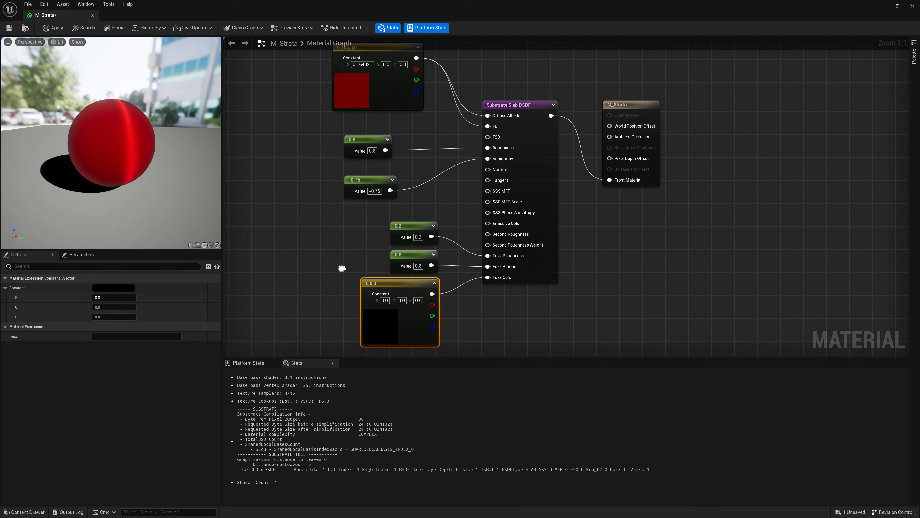
{"action": "scroll", "coordinate": [342, 268], "scroll_direction": "down", "scroll_amount": 1}
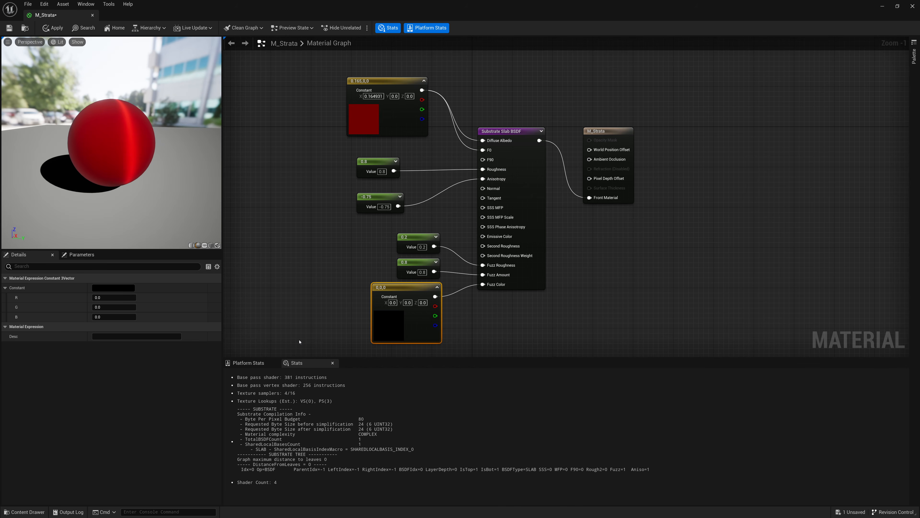
Set the Fuzz Color Constant3Vector to a bright red with R about 0.908, G about 0.008 and B 0, and move it farther from the slab
{"action": "left_click", "coordinate": [113, 287]}
{"action": "mouse_move", "coordinate": [85, 203]}
{"action": "left_mouse_down"}
{"action": "mouse_move", "coordinate": [334, 188]}
{"action": "mouse_move", "coordinate": [395, 171]}
{"action": "mouse_move", "coordinate": [401, 193]}
{"action": "left_mouse_up"}
{"action": "left_click", "coordinate": [369, 227]}
{"action": "left_click", "coordinate": [399, 196]}
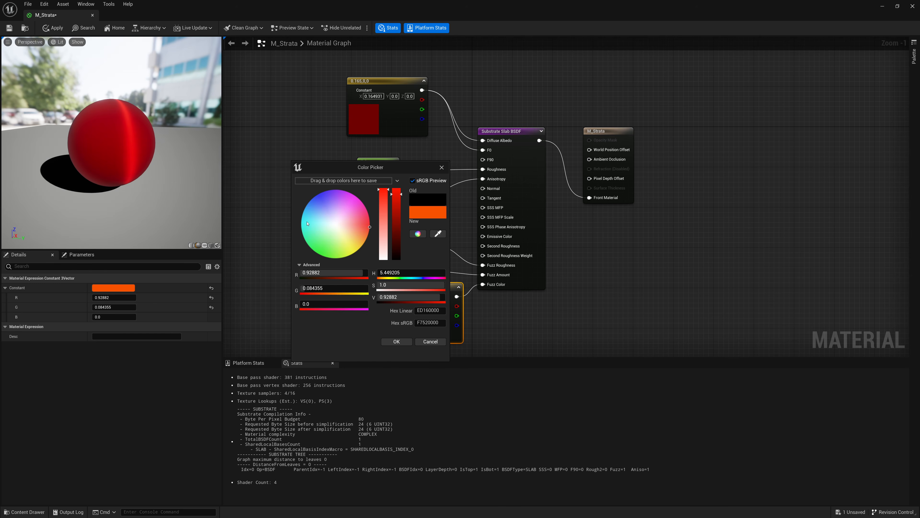
{"action": "left_click_drag", "start_coordinate": [366, 226], "coordinate": [376, 225]}
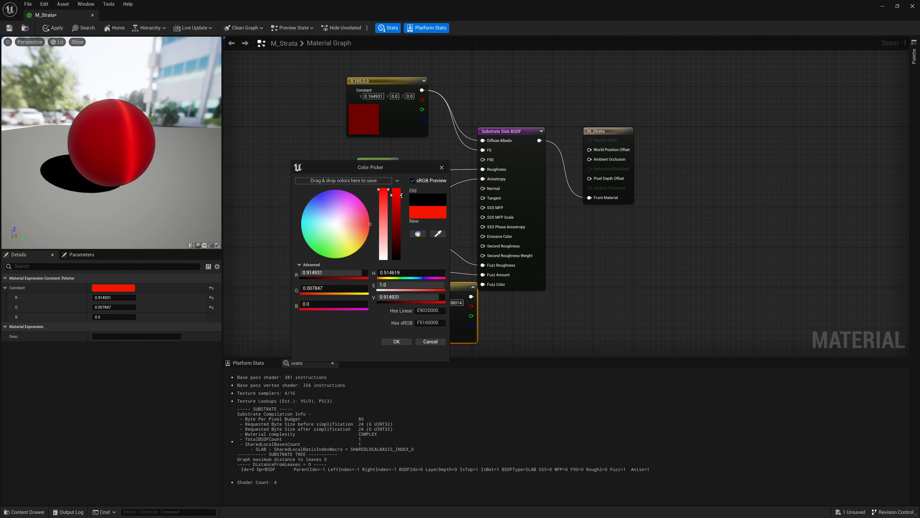
{"action": "left_click_drag", "start_coordinate": [408, 199], "coordinate": [407, 205]}
{"action": "left_click", "coordinate": [386, 339]}
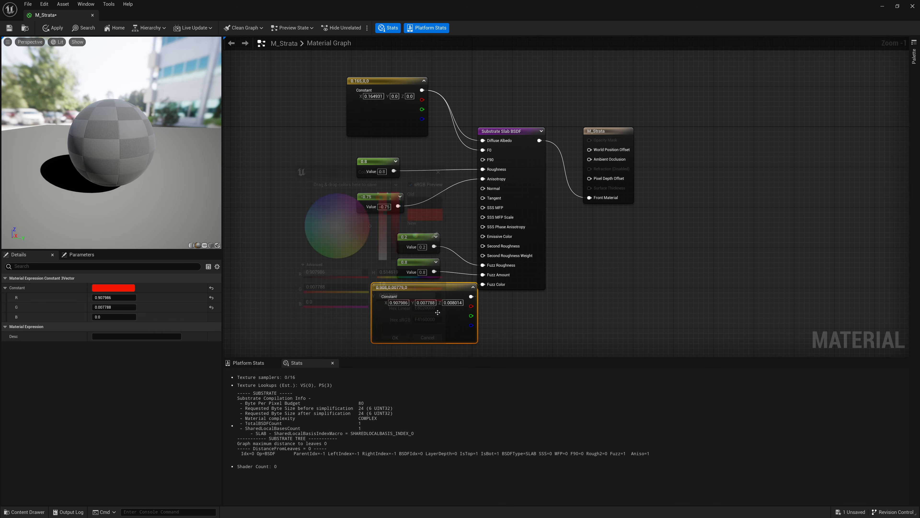
{"action": "left_click_drag", "start_coordinate": [429, 292], "coordinate": [416, 294]}
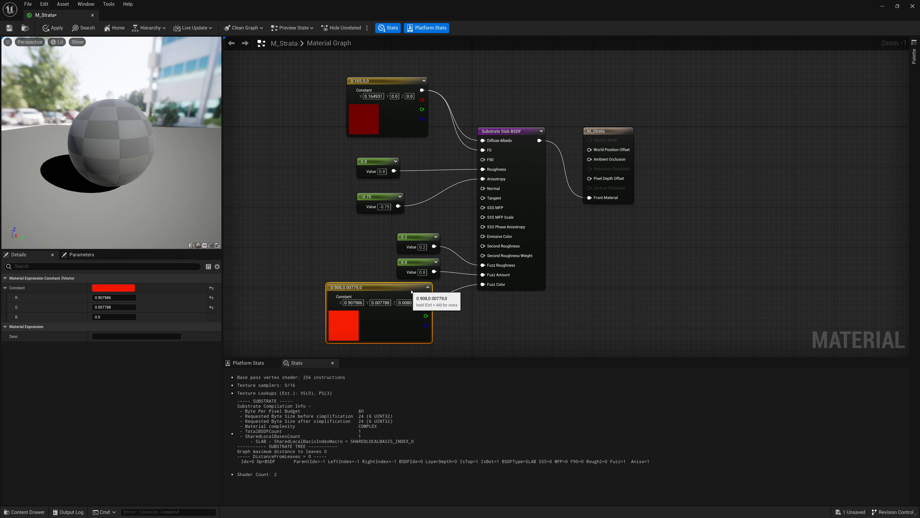
Change the material preview mesh to a cube and examine the red fuzz shading from above
{"action": "left_click_drag", "start_coordinate": [208, 203], "coordinate": [105, 214]}
{"action": "left_click", "coordinate": [191, 245]}
{"action": "left_click", "coordinate": [212, 245]}
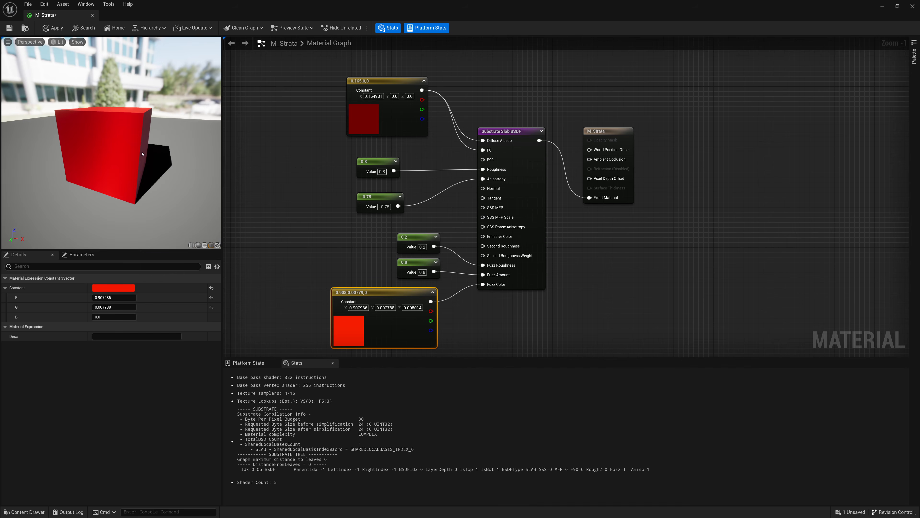
{"action": "left_click_drag", "start_coordinate": [160, 189], "coordinate": [142, 153]}
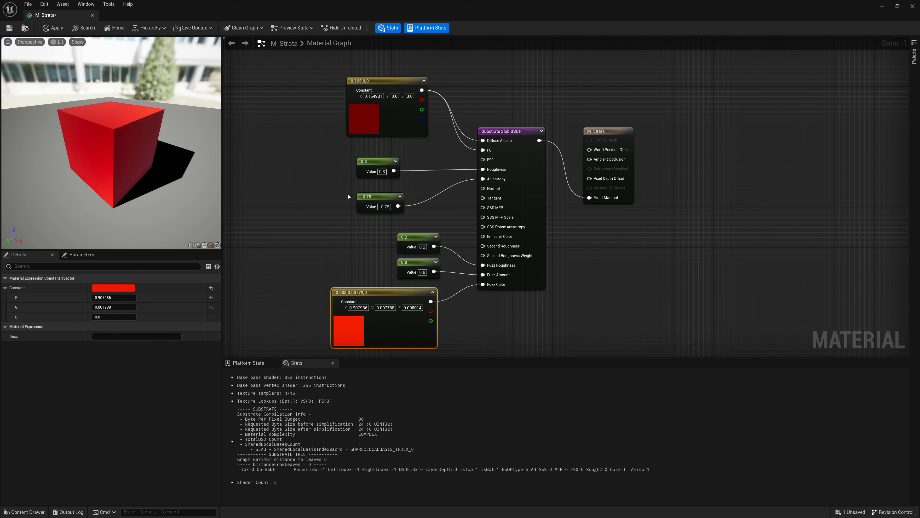
{"action": "right_click_drag", "start_coordinate": [348, 197], "coordinate": [349, 182]}
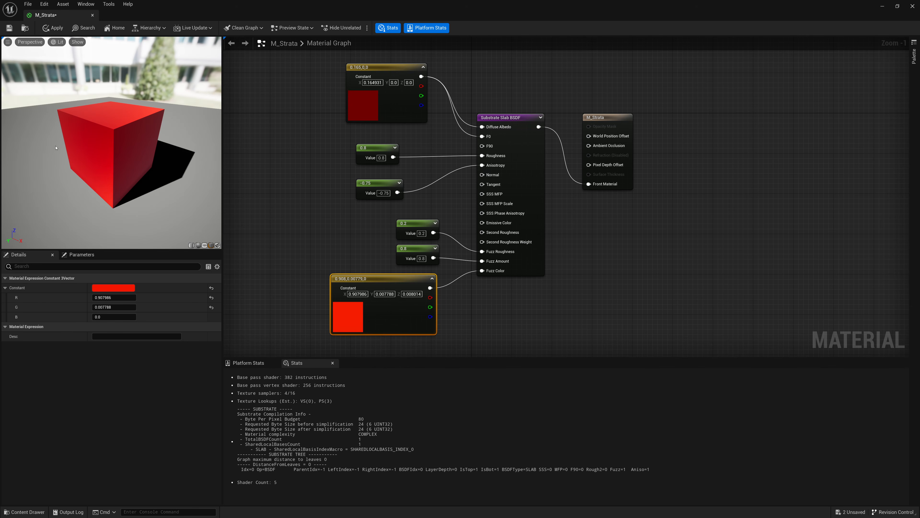
Save M_Strata, switch to the silk level and apply the material to the cloth draped over the box
{"action": "left_click", "coordinate": [9, 28]}
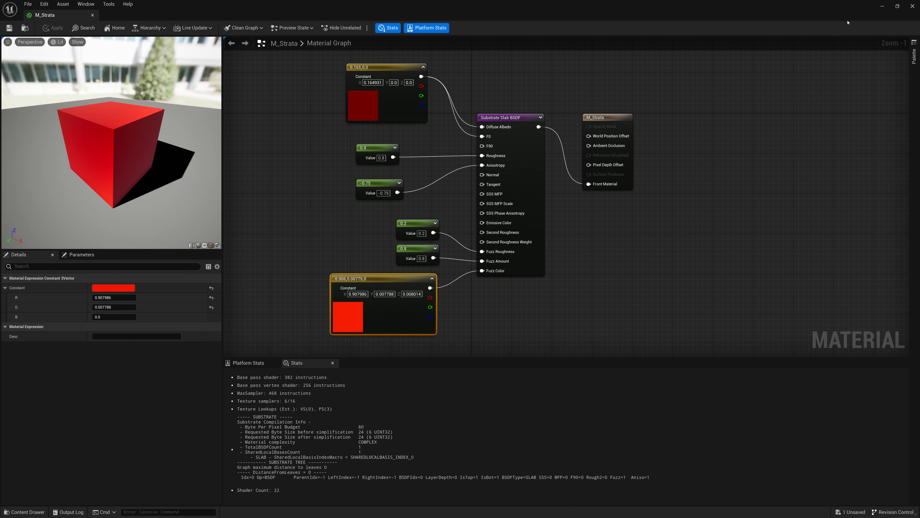
{"action": "left_click", "coordinate": [881, 7]}
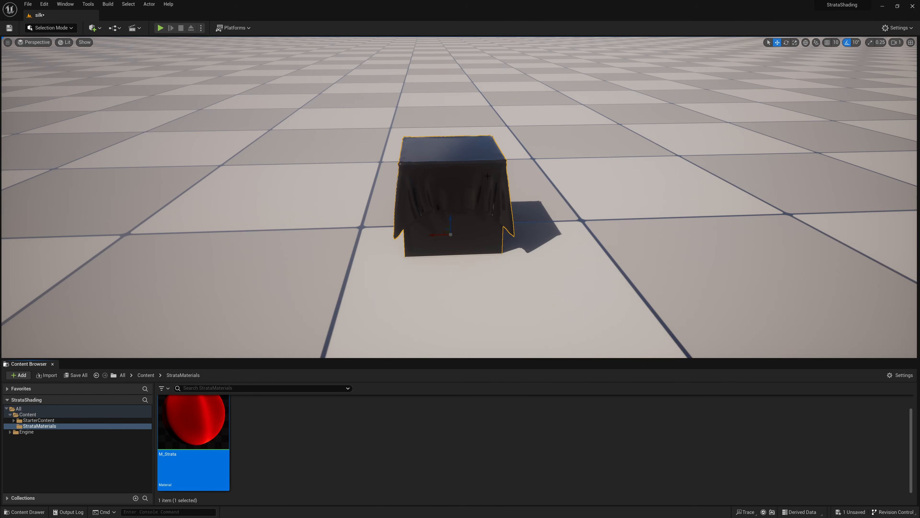
{"action": "key", "text": "f"}
{"action": "mouse_move", "coordinate": [477, 180]}
{"action": "left_mouse_down", "text": "alt"}
{"action": "mouse_move", "coordinate": [420, 185]}
{"action": "mouse_move", "coordinate": [464, 181]}
{"action": "left_mouse_up", "text": "alt"}
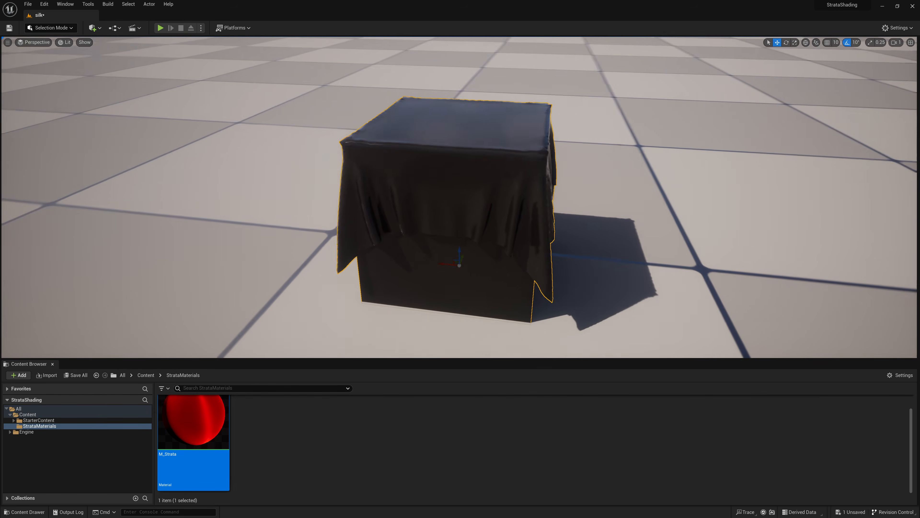
{"action": "right_click_drag", "start_coordinate": [477, 180], "coordinate": [457, 181], "text": "alt"}
{"action": "left_click_drag", "start_coordinate": [456, 181], "coordinate": [471, 179], "text": "alt"}
{"action": "left_click_drag", "start_coordinate": [198, 431], "coordinate": [402, 241]}
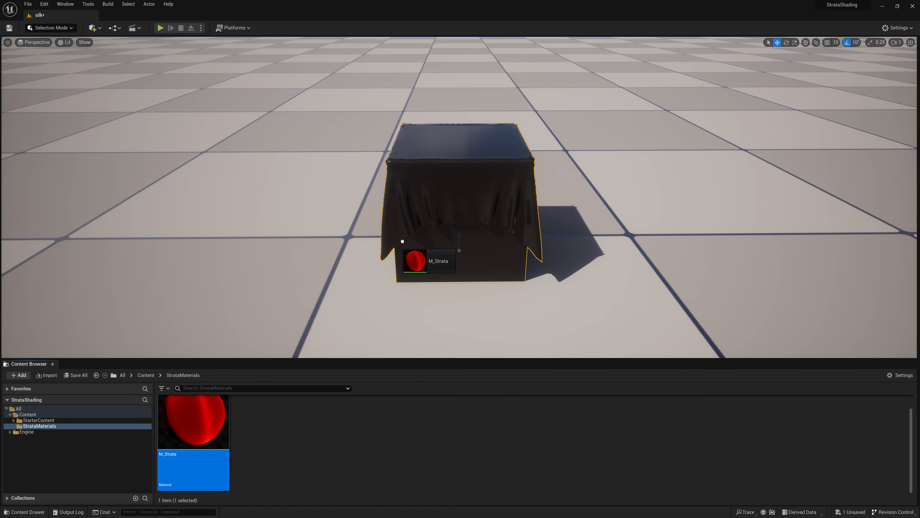
{"action": "left_click_drag", "start_coordinate": [437, 169], "coordinate": [480, 148]}
{"action": "mouse_move", "coordinate": [481, 148]}
{"action": "right_mouse_down", "text": "alt"}
{"action": "mouse_move", "coordinate": [469, 148]}
{"action": "mouse_move", "coordinate": [518, 148]}
{"action": "mouse_move", "coordinate": [489, 147]}
{"action": "right_mouse_up", "text": "alt"}
{"action": "mouse_move", "coordinate": [489, 147]}
{"action": "left_mouse_down", "text": "alt"}
{"action": "mouse_move", "coordinate": [456, 150]}
{"action": "mouse_move", "coordinate": [516, 148]}
{"action": "mouse_move", "coordinate": [437, 145]}
{"action": "mouse_move", "coordinate": [529, 147]}
{"action": "mouse_move", "coordinate": [500, 149]}
{"action": "left_mouse_up", "text": "alt"}
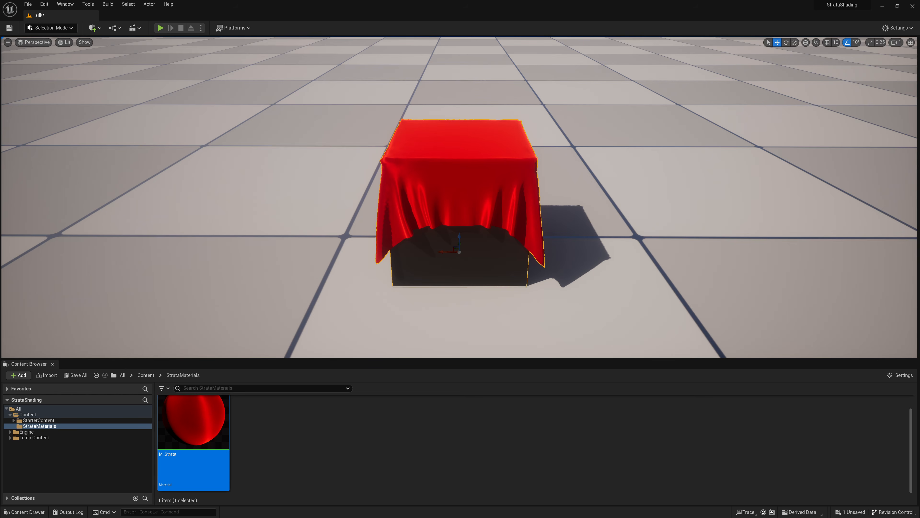
Reopen M_Strata and delete all the constant nodes feeding the Substrate Slab BSDF
{"action": "double_click", "coordinate": [180, 471]}
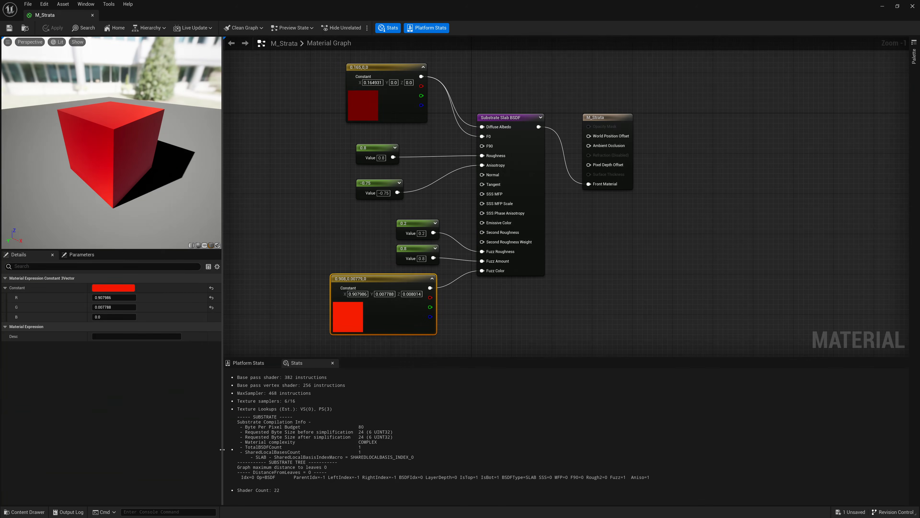
{"action": "scroll", "coordinate": [270, 192], "scroll_direction": "down", "scroll_amount": 1}
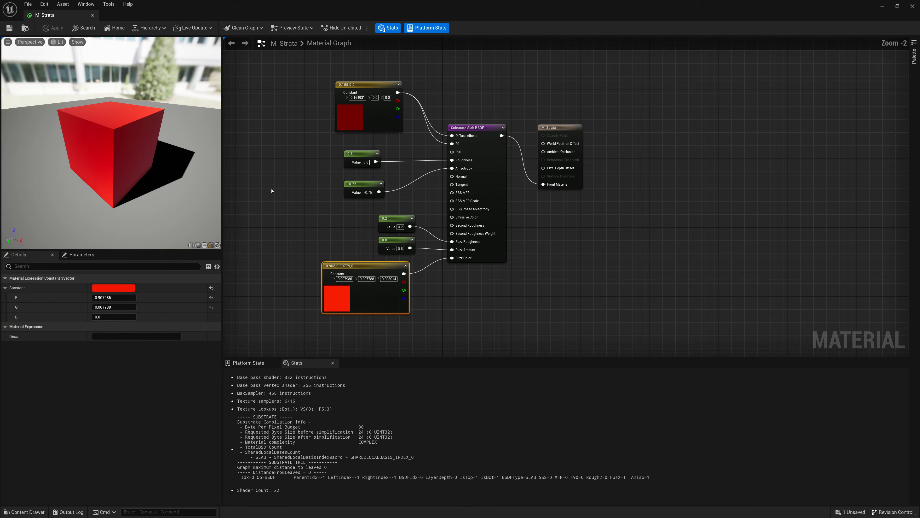
{"action": "left_click_drag", "start_coordinate": [282, 82], "coordinate": [400, 322]}
{"action": "key", "text": "Delete"}
{"action": "right_click_drag", "start_coordinate": [400, 323], "coordinate": [422, 324]}
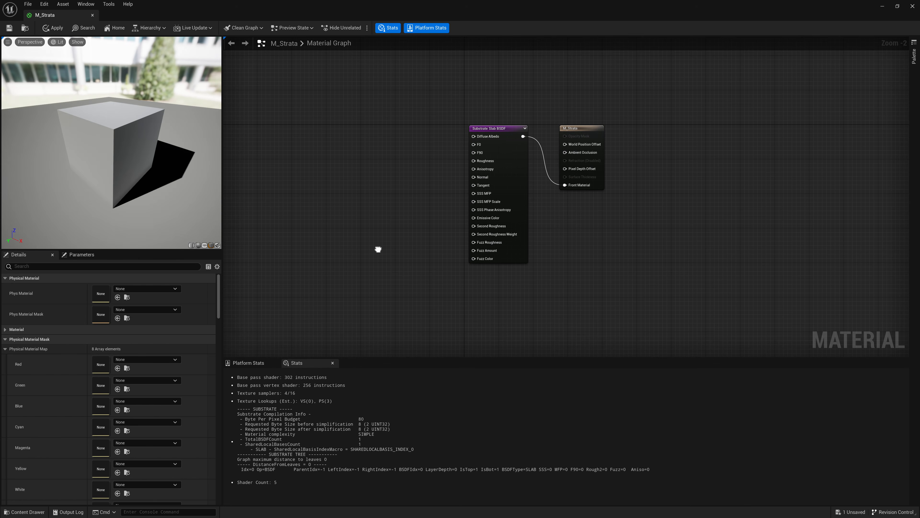
{"action": "scroll", "coordinate": [369, 232], "scroll_direction": "up", "scroll_amount": 1}
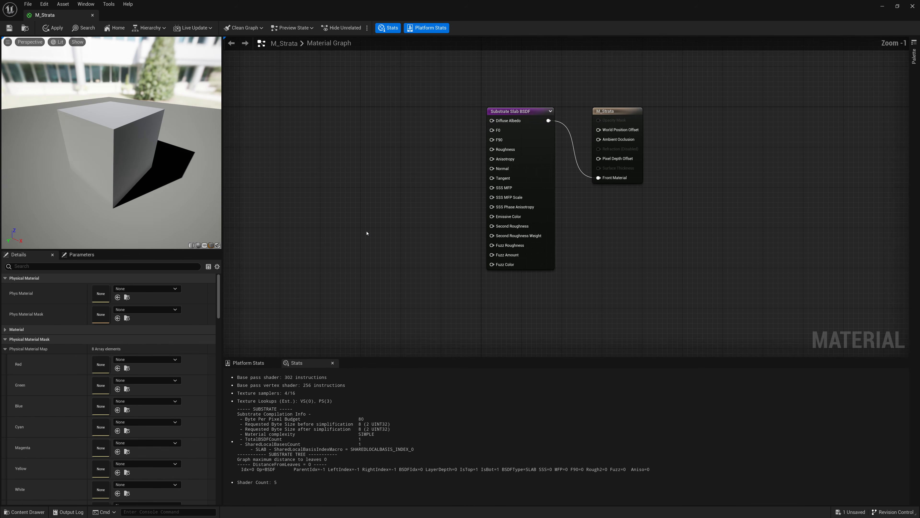
{"action": "right_click_drag", "start_coordinate": [386, 232], "coordinate": [399, 254]}
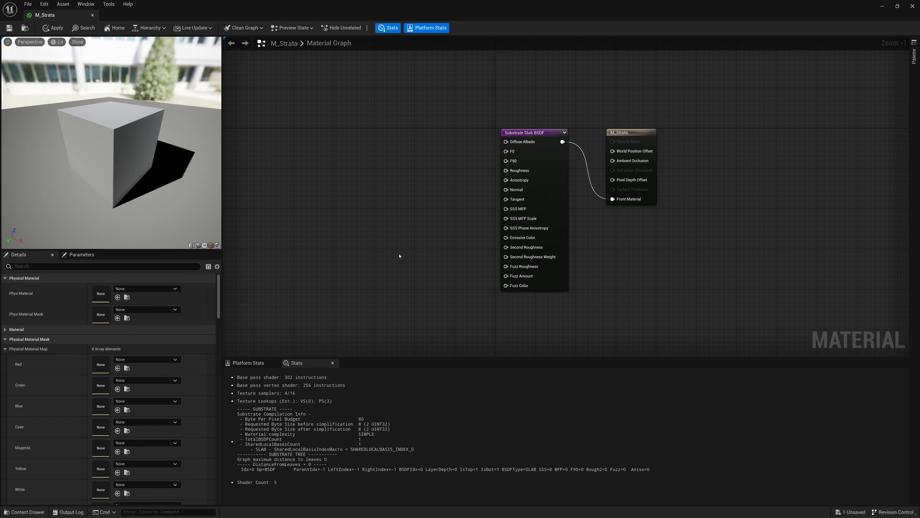
{"action": "right_click_drag", "start_coordinate": [400, 255], "coordinate": [374, 252]}
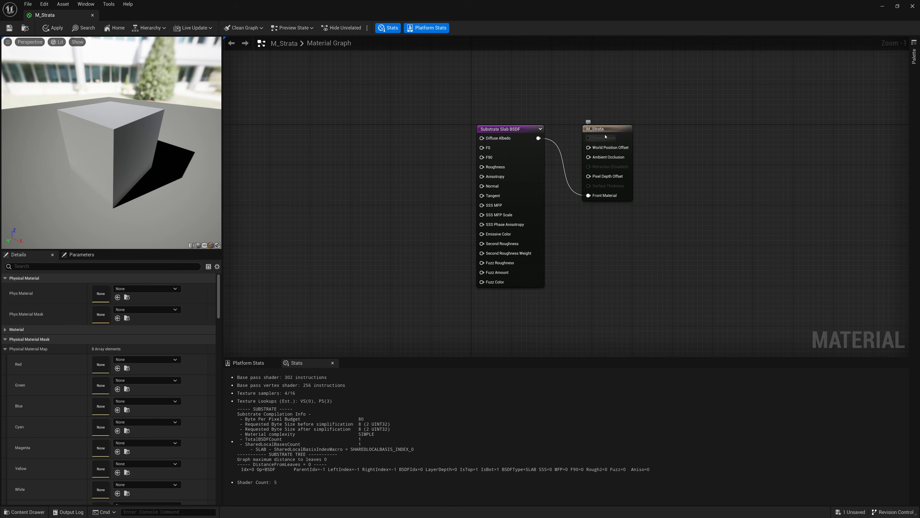
Nudge the M_Strata result node upward and collapse its details categories from Physical Material Mask through Previewing
{"action": "left_click", "coordinate": [598, 138]}
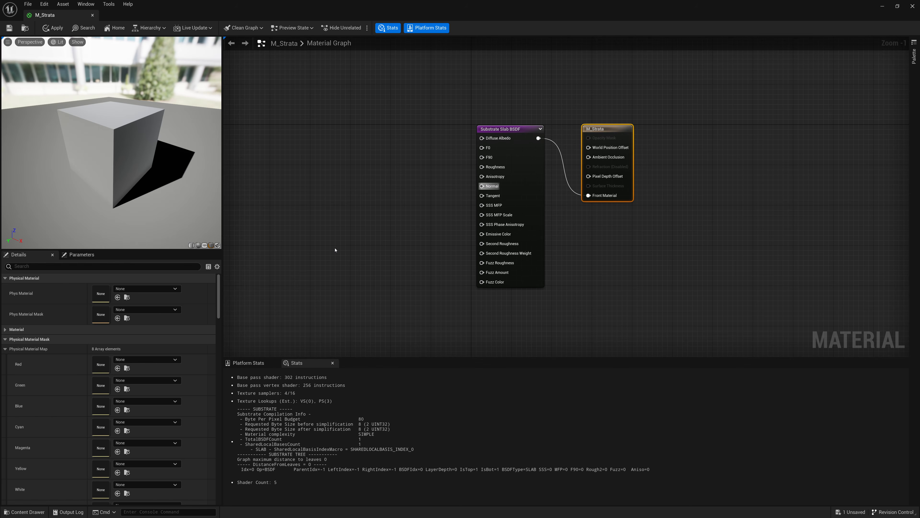
{"action": "left_click", "coordinate": [577, 122]}
{"action": "left_click_drag", "start_coordinate": [604, 131], "coordinate": [604, 126]}
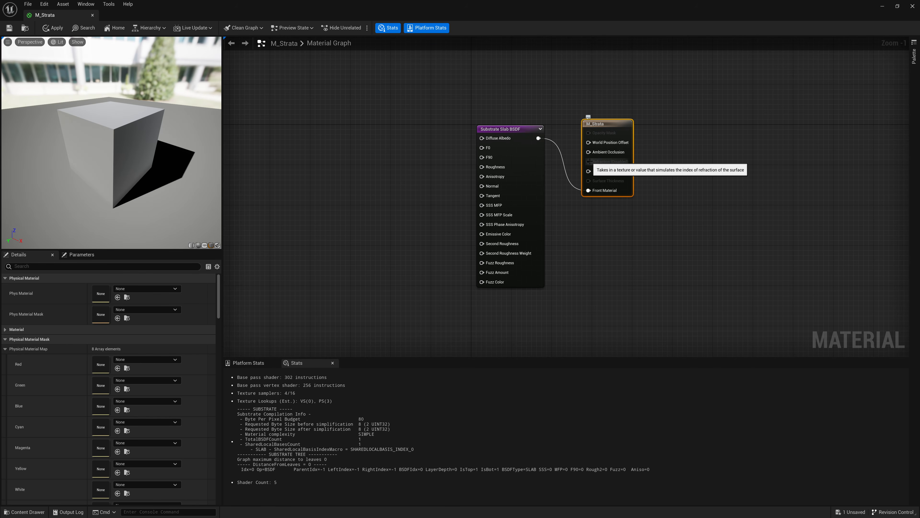
{"action": "left_click", "coordinate": [6, 340]}
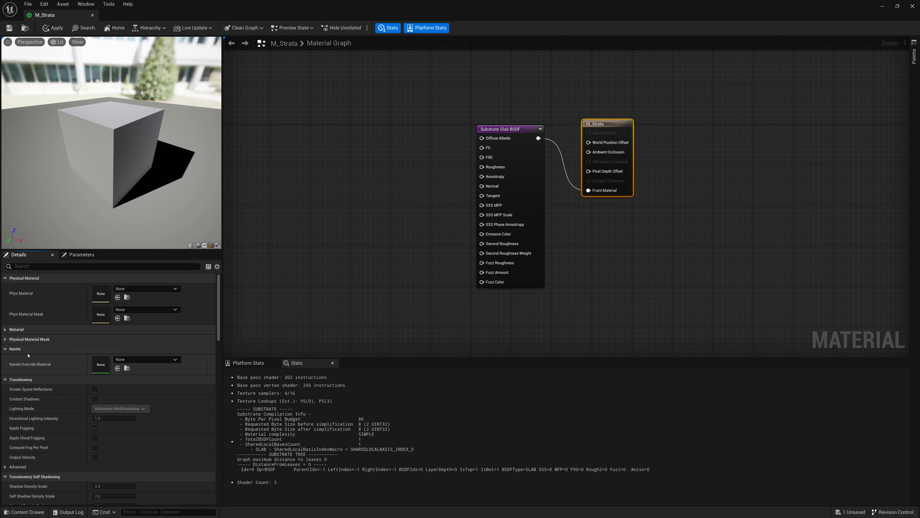
{"action": "left_click", "coordinate": [13, 350]}
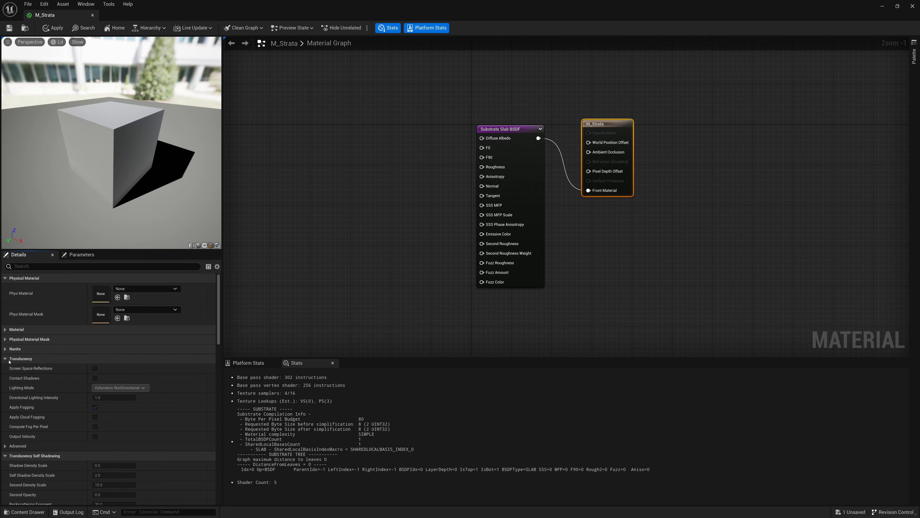
{"action": "left_click", "coordinate": [9, 358]}
{"action": "left_click", "coordinate": [9, 368]}
{"action": "left_click", "coordinate": [9, 378]}
{"action": "left_click", "coordinate": [9, 388]}
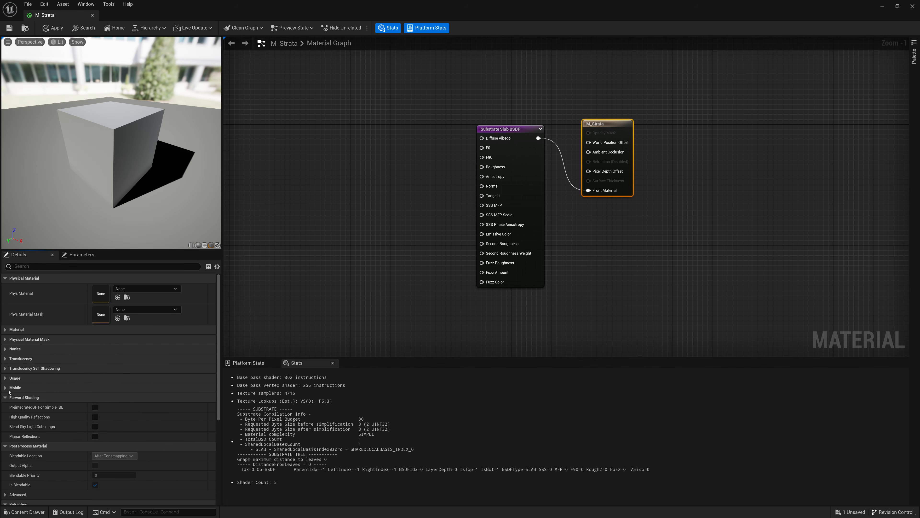
{"action": "left_click", "coordinate": [9, 398]}
{"action": "left_click", "coordinate": [9, 407]}
{"action": "left_click", "coordinate": [9, 416]}
{"action": "left_click", "coordinate": [9, 426]}
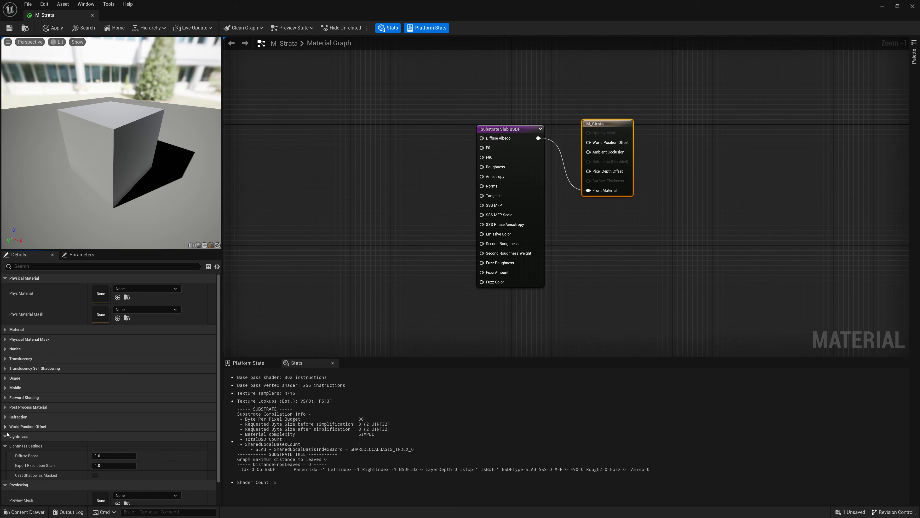
{"action": "left_click", "coordinate": [7, 435]}
{"action": "left_click", "coordinate": [8, 447]}
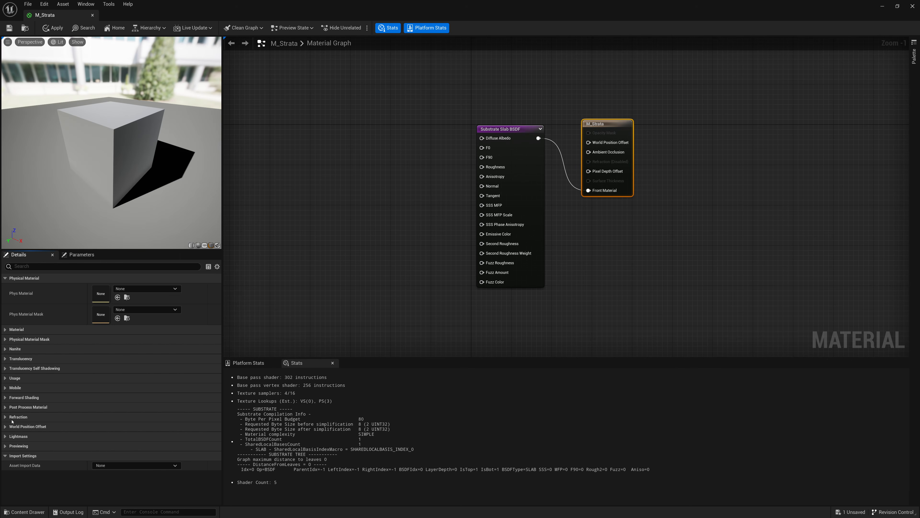
Set the material's Refraction Method to Index Of Refraction
{"action": "left_click", "coordinate": [19, 416]}
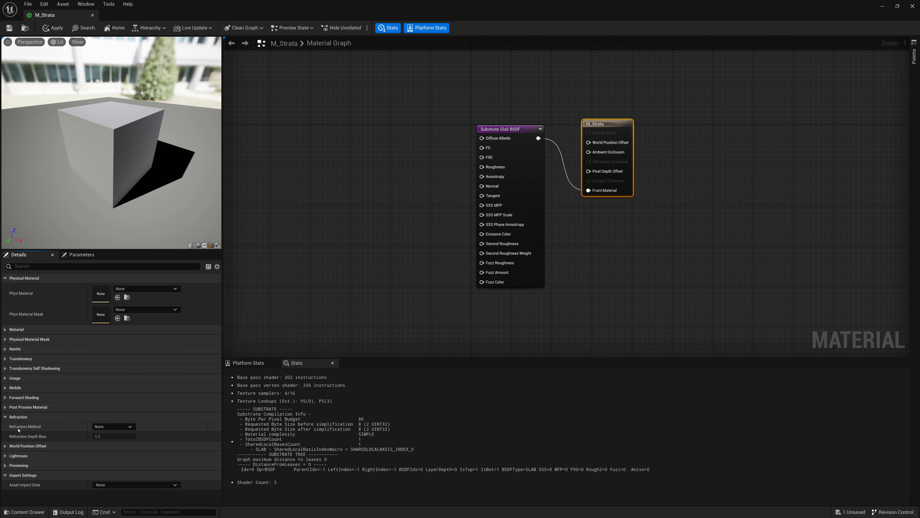
{"action": "left_click", "coordinate": [111, 426]}
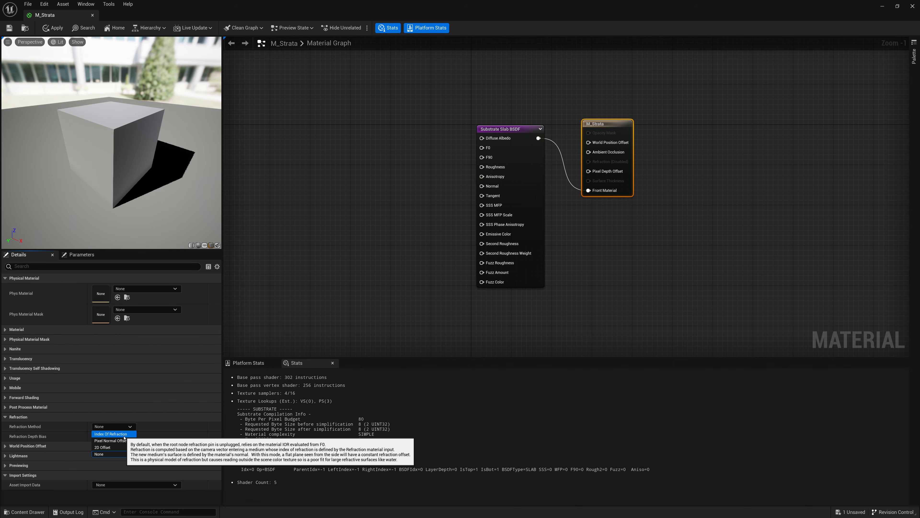
{"action": "left_click", "coordinate": [123, 435]}
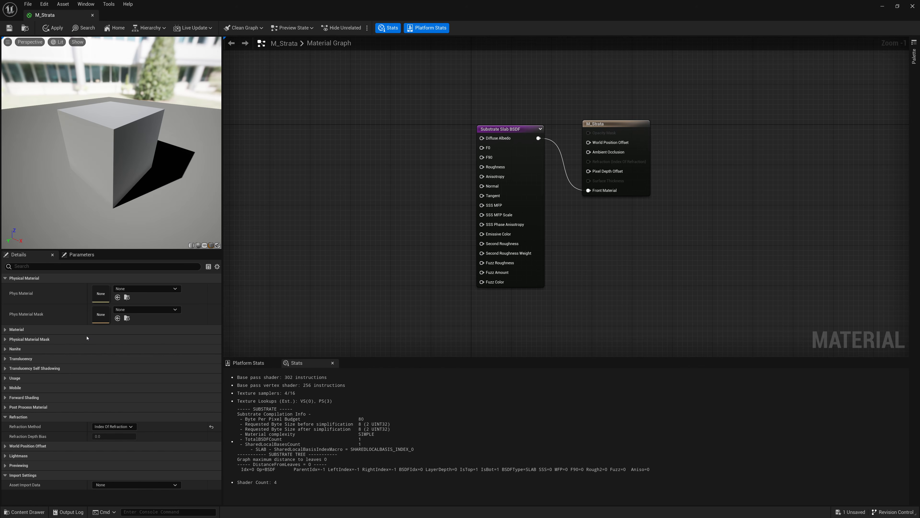
Review the available blend modes and set the material's Blend Mode to TranslucentColoredTransmittance
{"action": "left_click", "coordinate": [17, 329]}
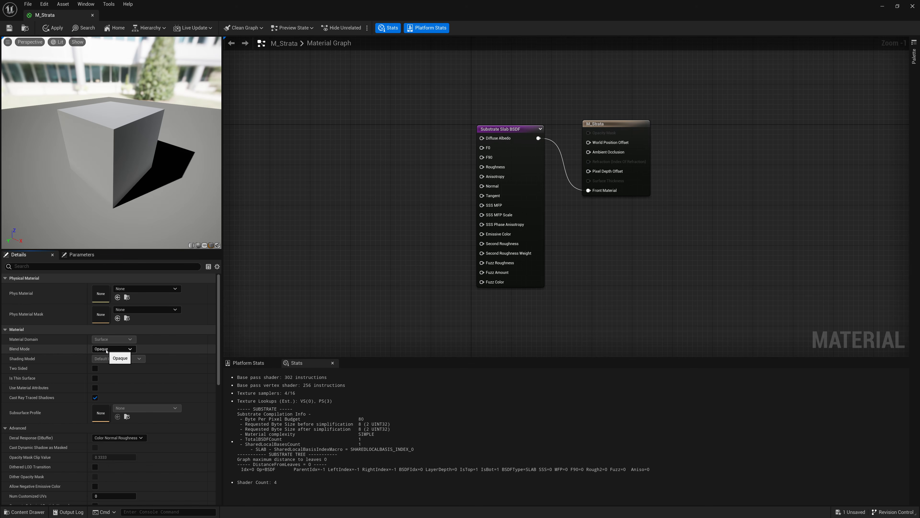
{"action": "left_click", "coordinate": [116, 350]}
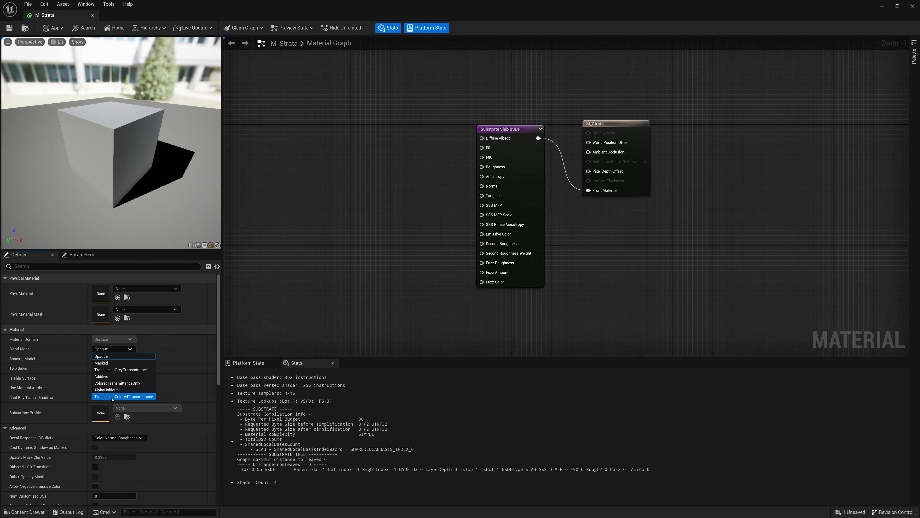
{"action": "key", "text": "Escape"}
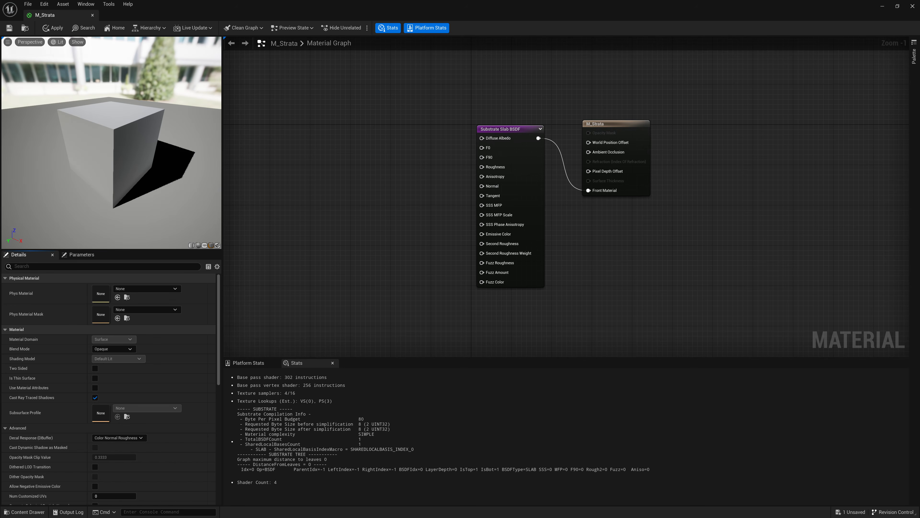
{"action": "left_click", "coordinate": [113, 349]}
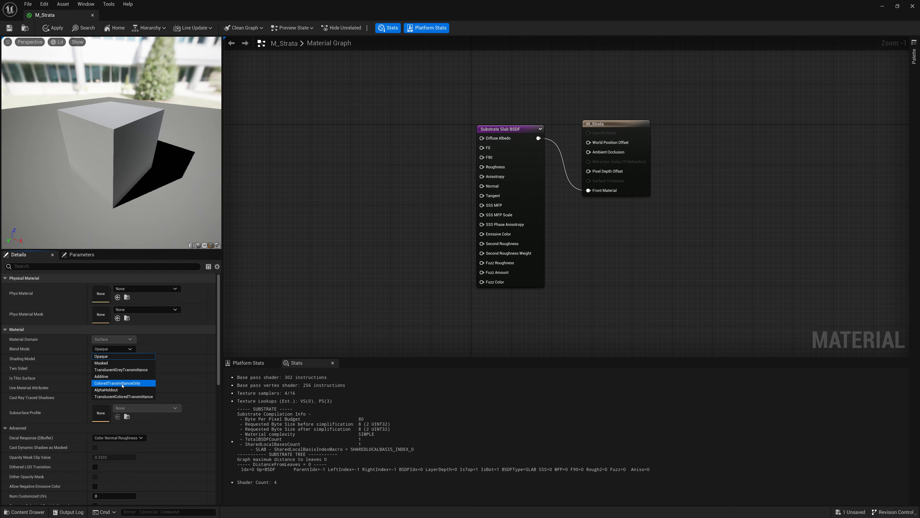
{"action": "left_click", "coordinate": [122, 349]}
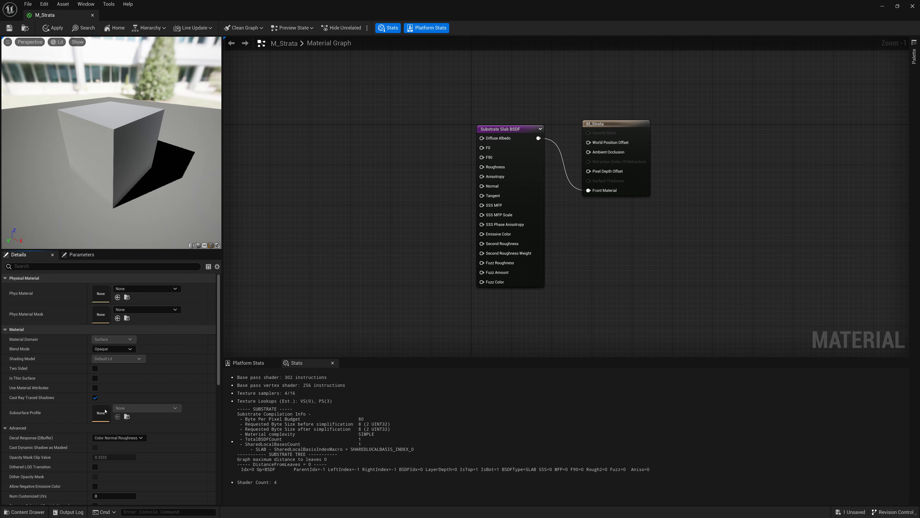
{"action": "left_click", "coordinate": [120, 350]}
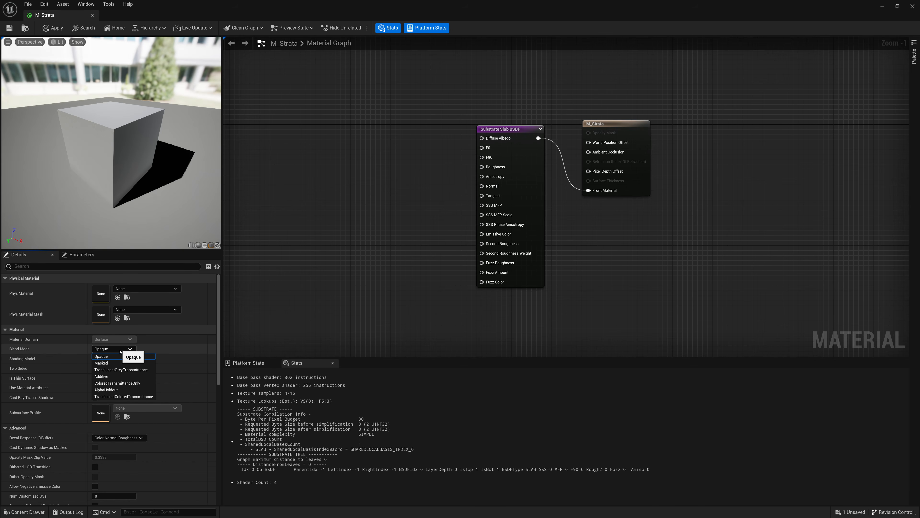
{"action": "left_click", "coordinate": [112, 397]}
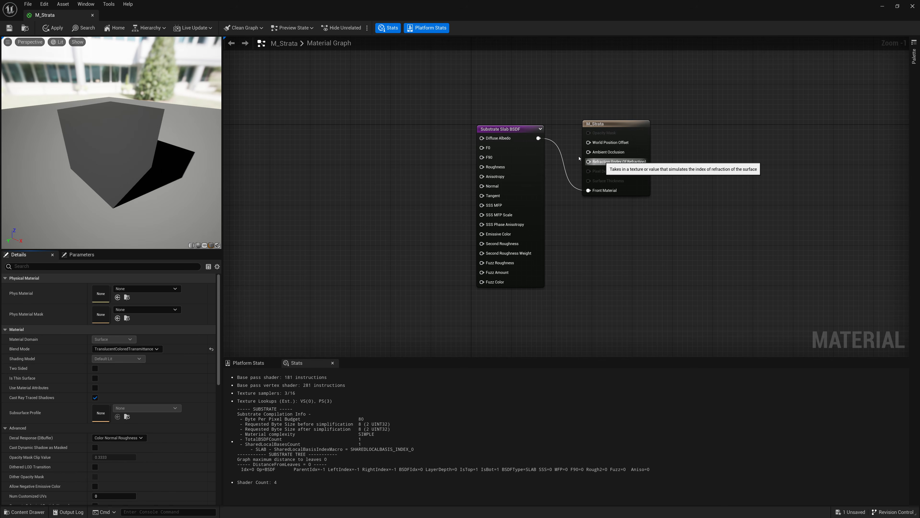
Move the Substrate Slab BSDF node below the M_Strata result node and feed Refraction from a new Constant node
{"action": "left_click_drag", "start_coordinate": [517, 133], "coordinate": [530, 201]}
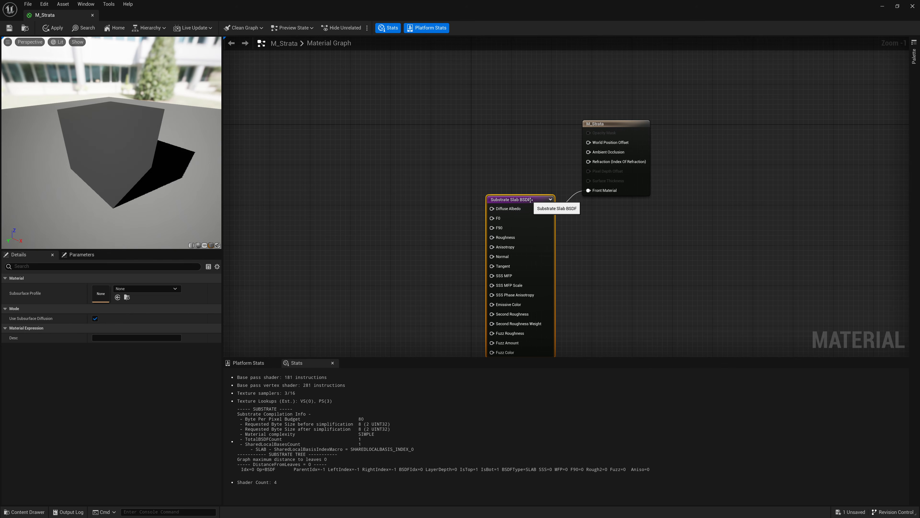
{"action": "right_click_drag", "start_coordinate": [518, 161], "coordinate": [524, 137]}
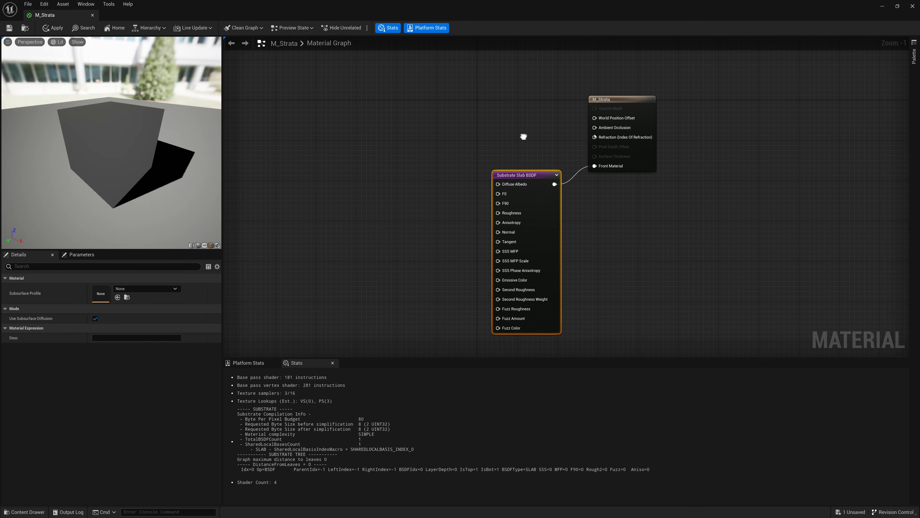
{"action": "left_click_drag", "start_coordinate": [595, 136], "coordinate": [513, 123]}
{"action": "type", "text": "const"}
{"action": "key", "text": "Return"}
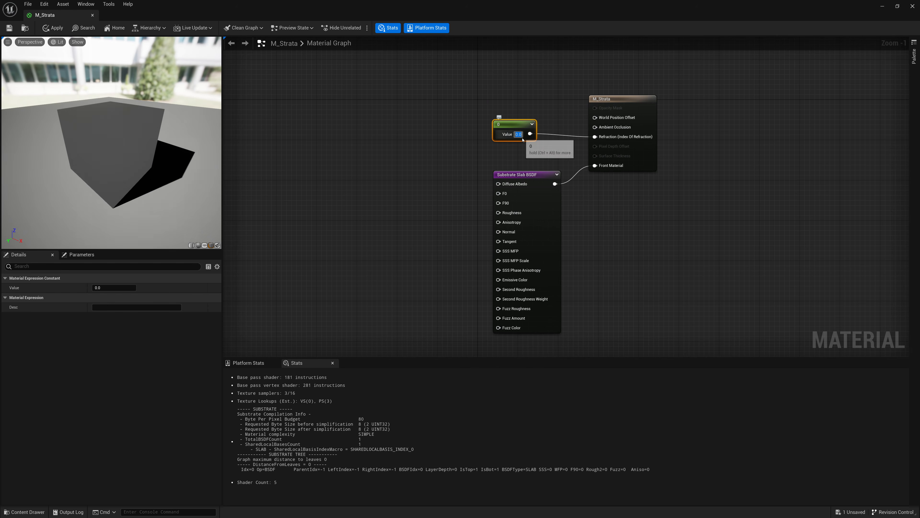
Set the Constant feeding Refraction to 1.57 and check the cube preview
{"action": "left_click", "coordinate": [517, 134]}
{"action": "type", "text": "1.5"}
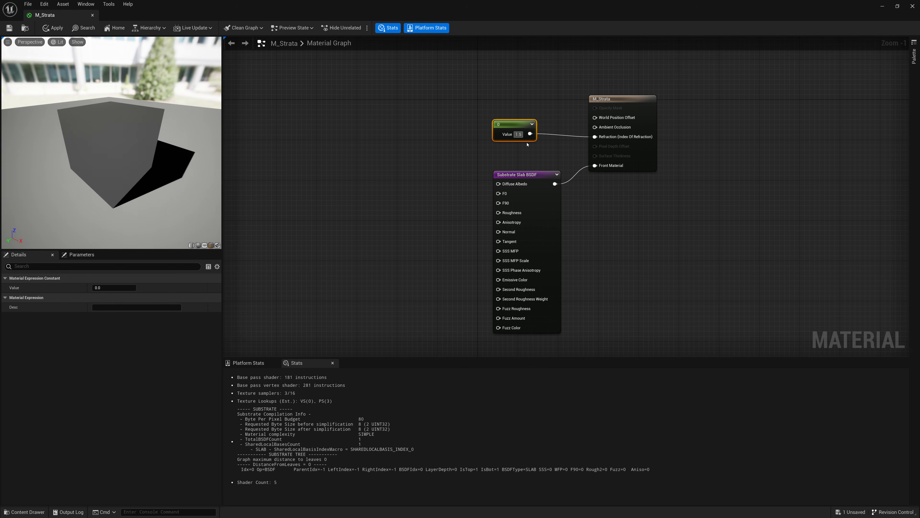
{"action": "type", "text": "7"}
{"action": "key", "text": "Return"}
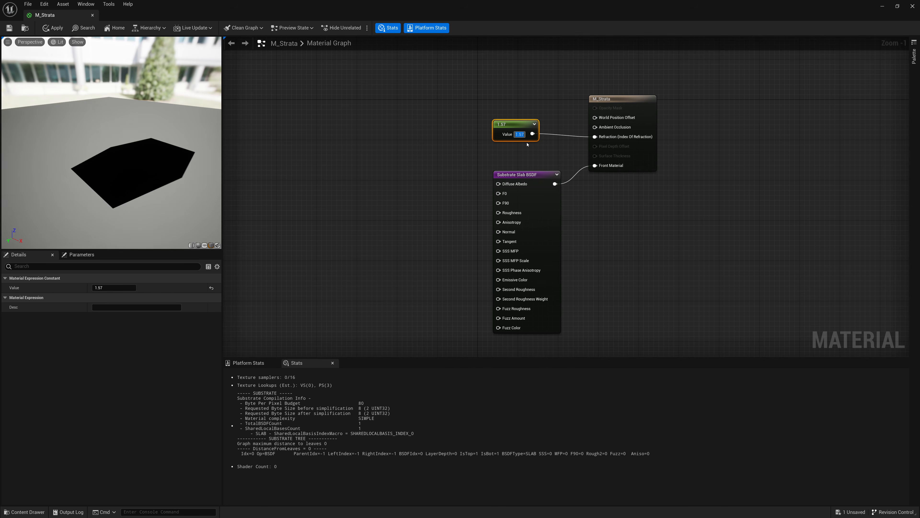
{"action": "type", "text": "1.4"}
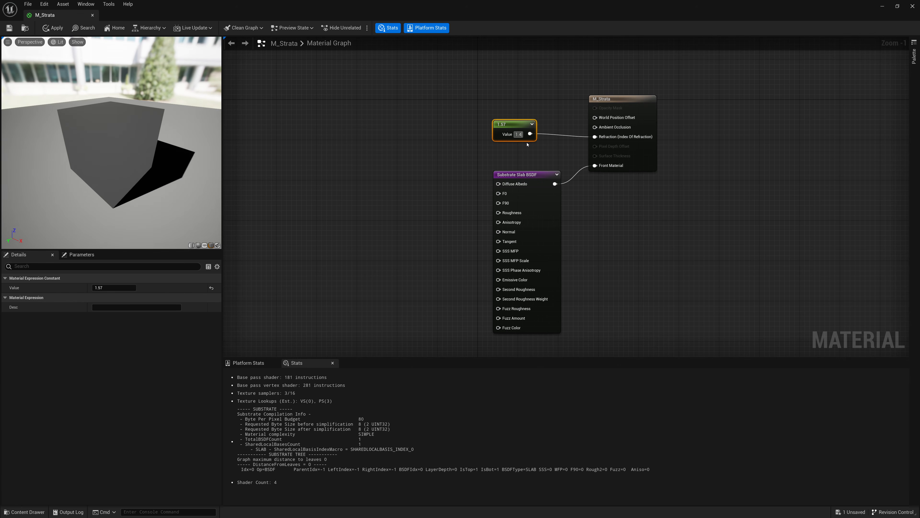
{"action": "key", "text": "BackSpace"}
{"action": "type", "text": "57"}
{"action": "key", "text": "Return"}
{"action": "left_click_drag", "start_coordinate": [133, 171], "coordinate": [84, 145]}
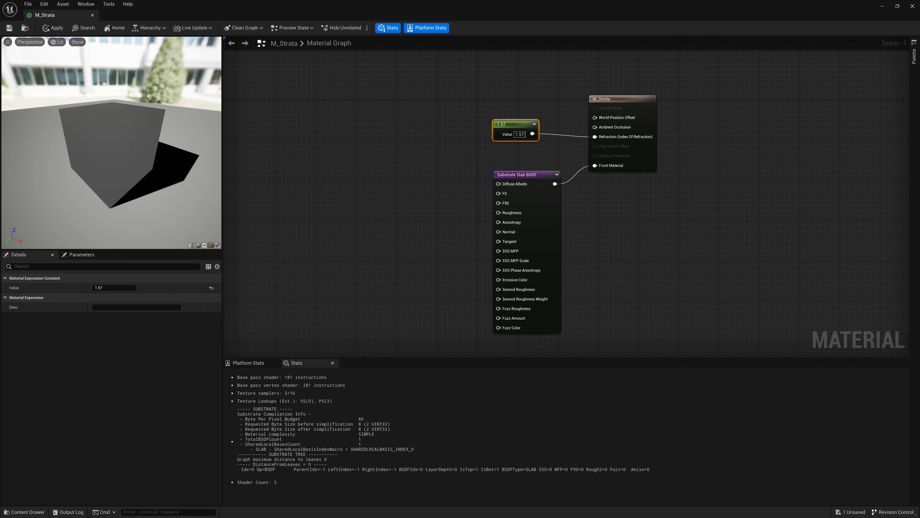
Set the Constant feeding Refraction to 1.4
{"action": "left_click", "coordinate": [524, 135]}
{"action": "type", "text": "1.4"}
{"action": "key", "text": "Return"}
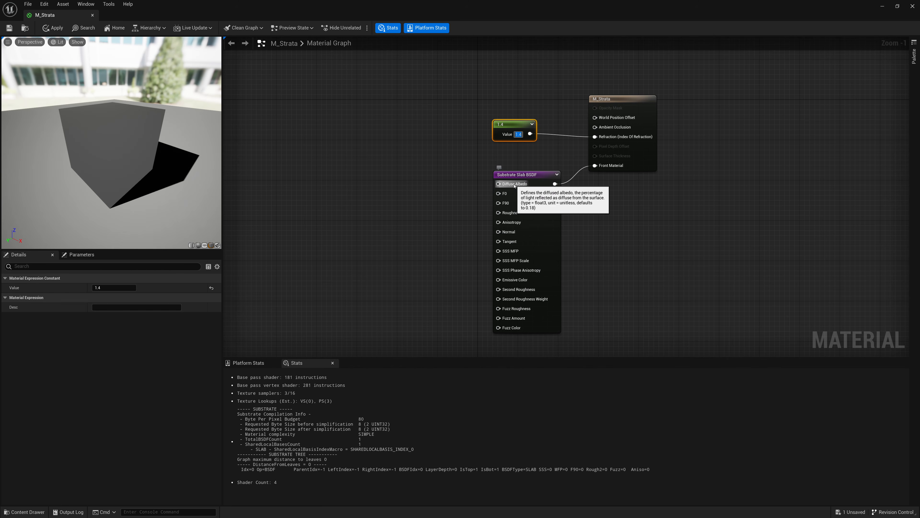
Feed the slab's Diffuse Albedo from a new black Constant3Vector node and place it beside the refraction constant
{"action": "right_click", "coordinate": [424, 137]}
{"action": "type", "text": "const"}
{"action": "left_click", "coordinate": [446, 169]}
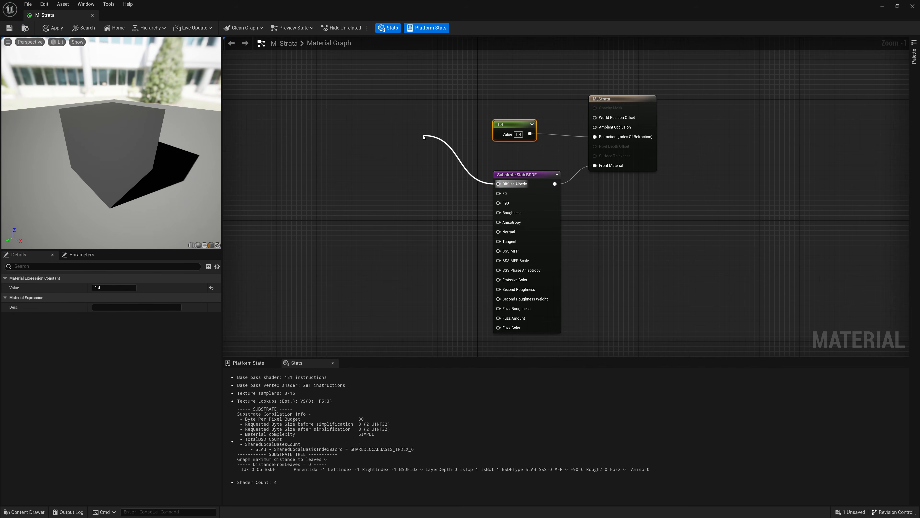
{"action": "left_click_drag", "start_coordinate": [435, 132], "coordinate": [396, 125]}
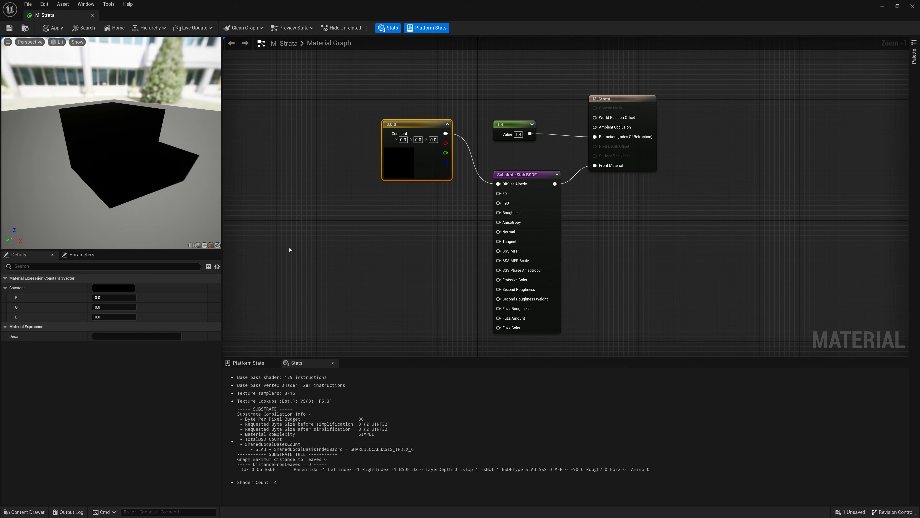
Feed the slab's Roughness from a new Constant node set to 0.1 and check the preview
{"action": "left_click_drag", "start_coordinate": [499, 212], "coordinate": [402, 207]}
{"action": "type", "text": "const"}
{"action": "key", "text": "Return"}
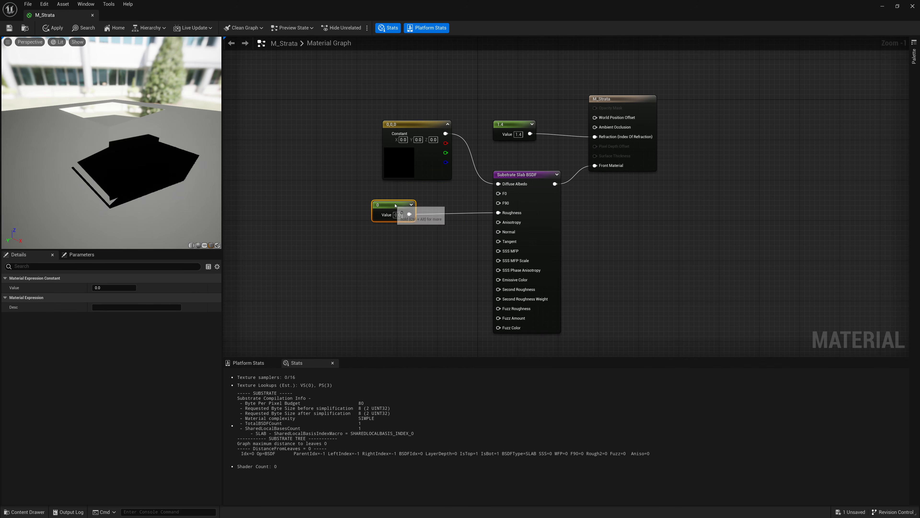
{"action": "left_click", "coordinate": [410, 217]}
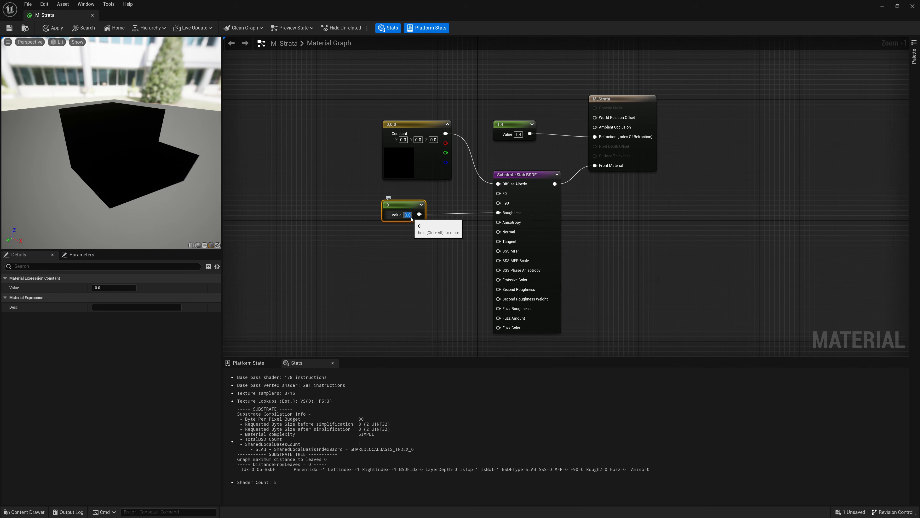
{"action": "type", "text": ".1"}
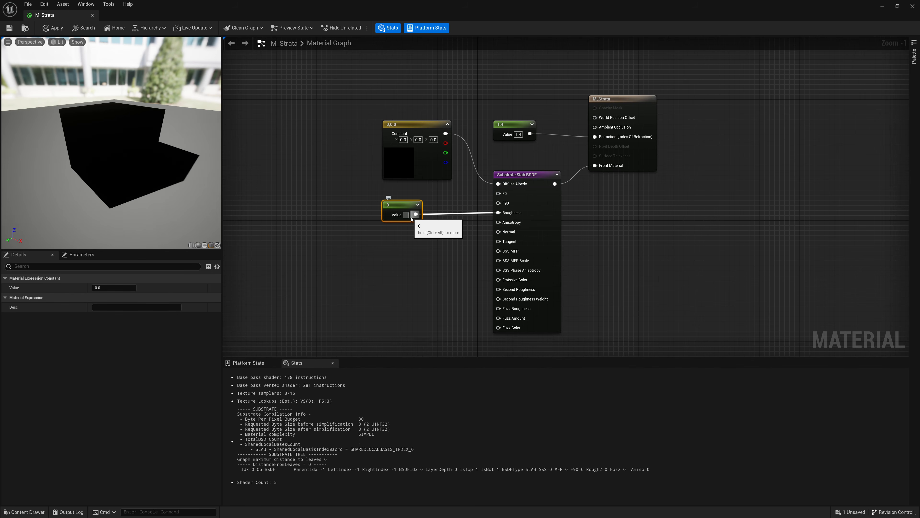
{"action": "key", "text": "Return"}
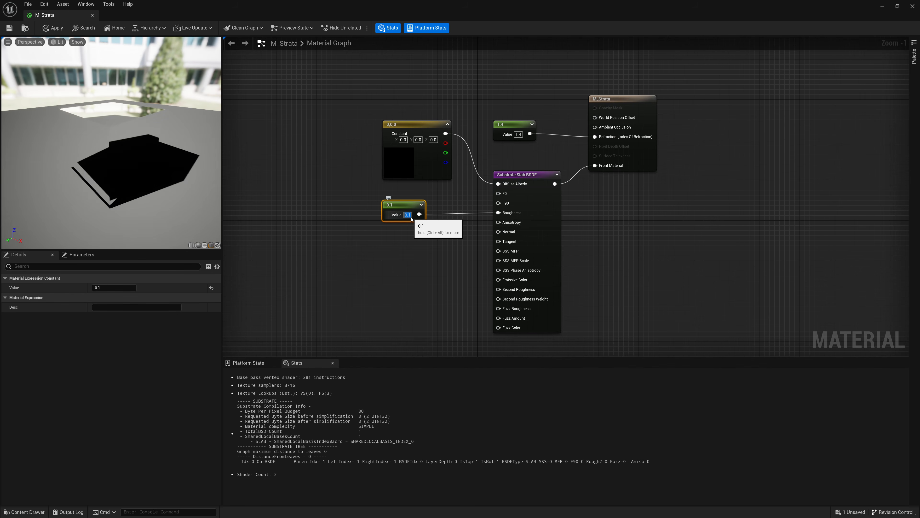
{"action": "left_click_drag", "start_coordinate": [181, 206], "coordinate": [152, 196]}
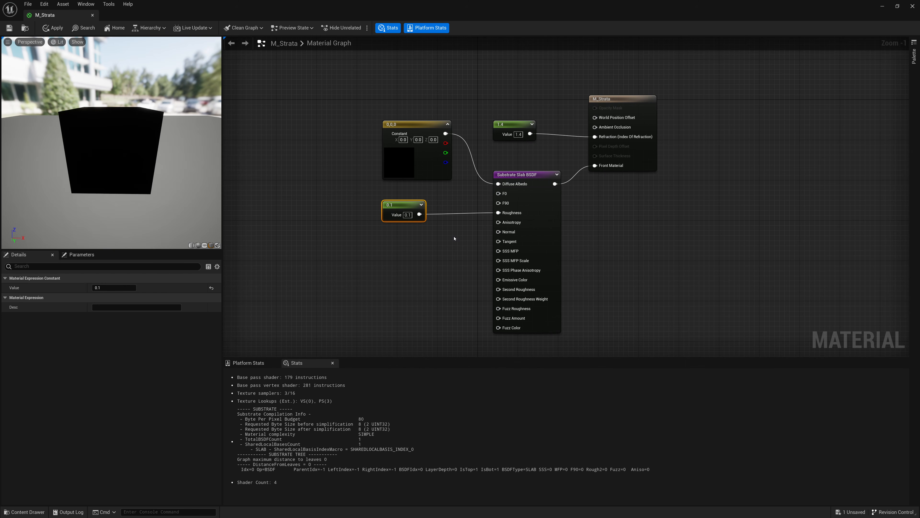
{"action": "mouse_move", "coordinate": [168, 186]}
{"action": "left_mouse_down"}
{"action": "mouse_move", "coordinate": [155, 187]}
{"action": "mouse_move", "coordinate": [164, 187]}
{"action": "left_mouse_up"}
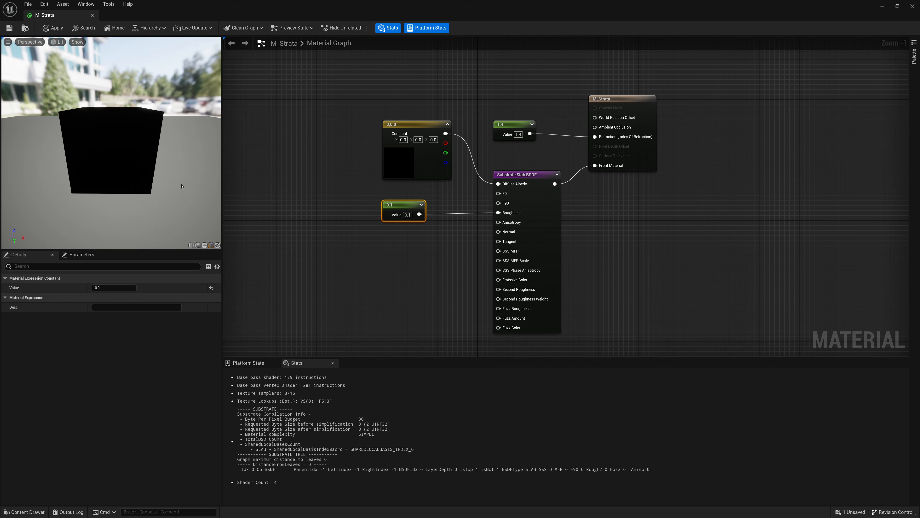
Feed the slab's SSS MFP input from a new Substrate Transmittance-To-MeanFreePath node
{"action": "mouse_move", "coordinate": [499, 254]}
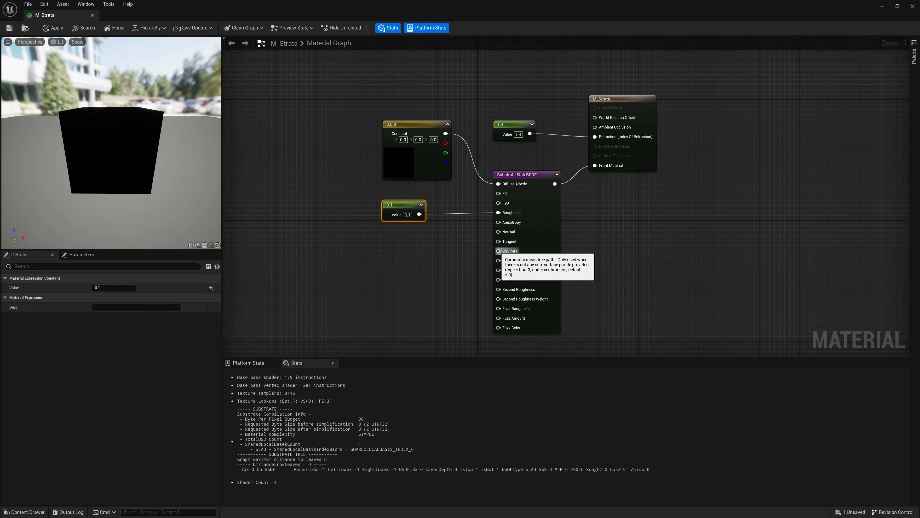
{"action": "left_click_drag", "start_coordinate": [498, 251], "coordinate": [397, 267]}
{"action": "type", "text": "S"}
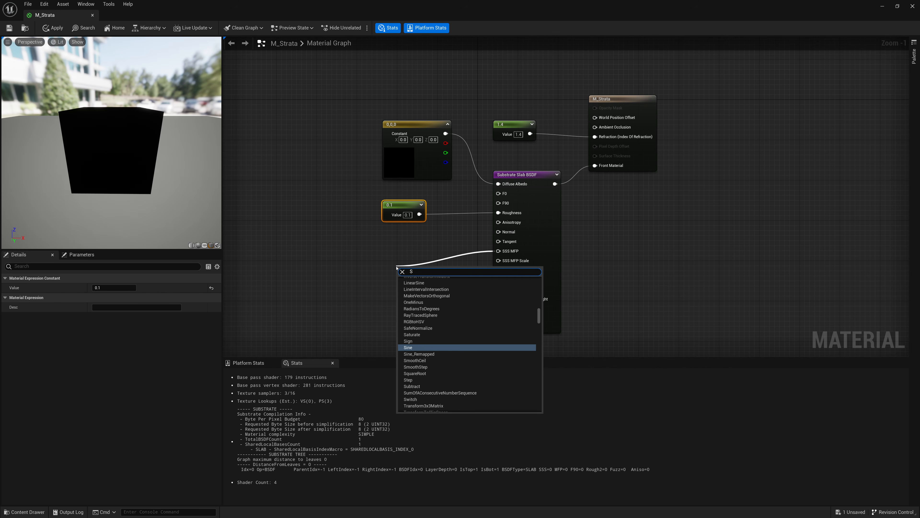
{"action": "type", "text": "ubst"}
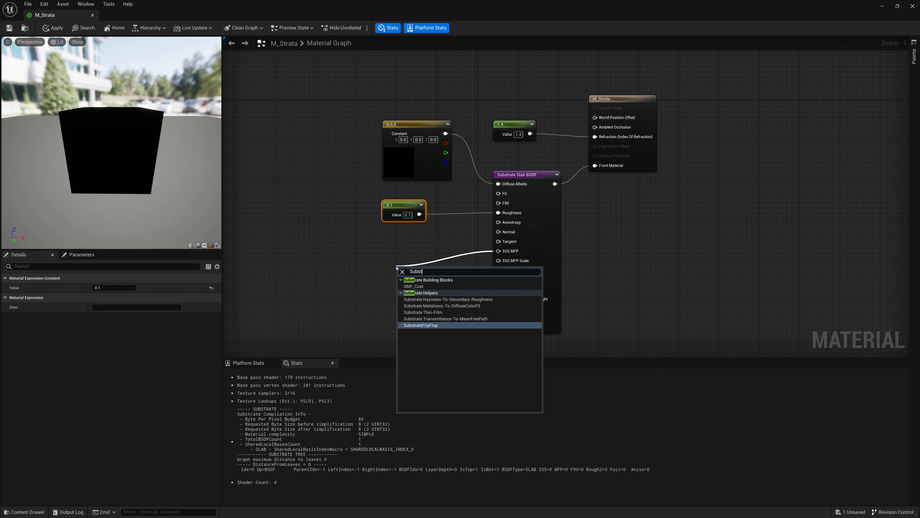
{"action": "type", "text": "rate Trans"}
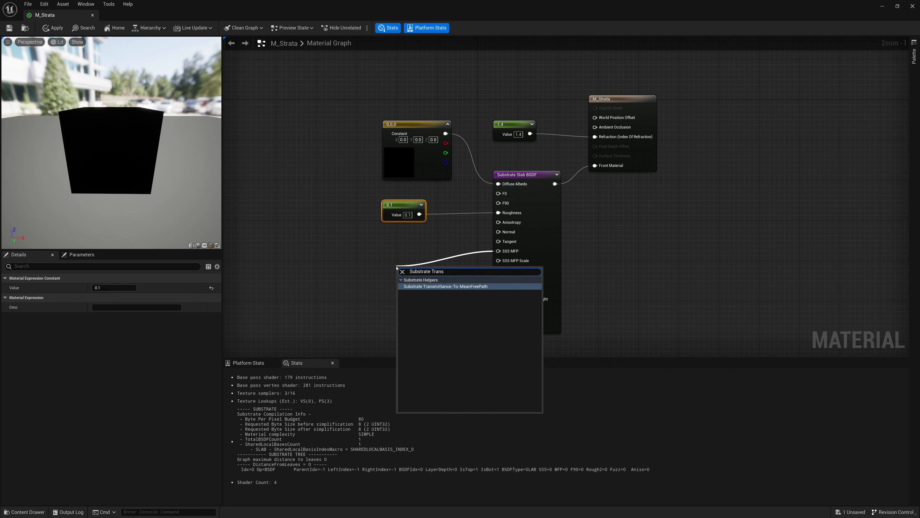
{"action": "left_click", "coordinate": [471, 287]}
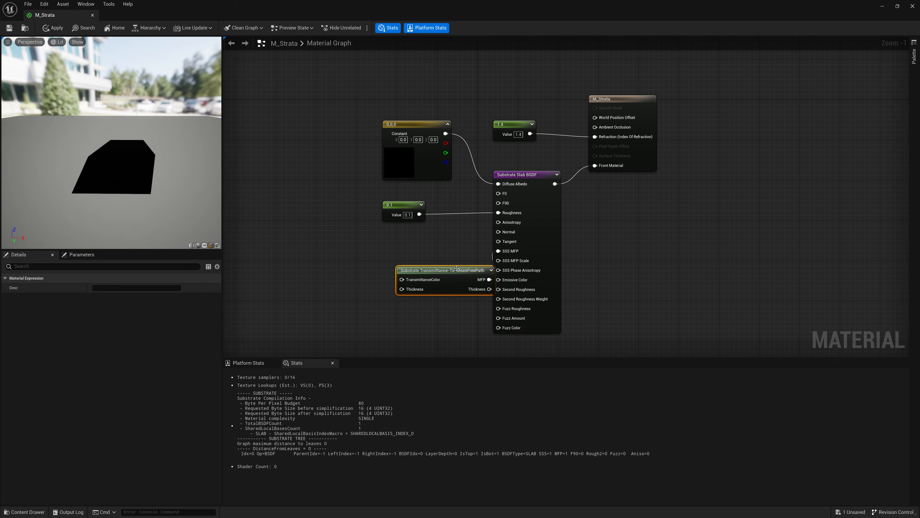
Move the Transmittance-To-MeanFreePath node clear of the slab and feed its TransmittanceColor from a new Constant3Vector
{"action": "left_click_drag", "start_coordinate": [460, 272], "coordinate": [288, 236]}
{"action": "type", "text": "const"}
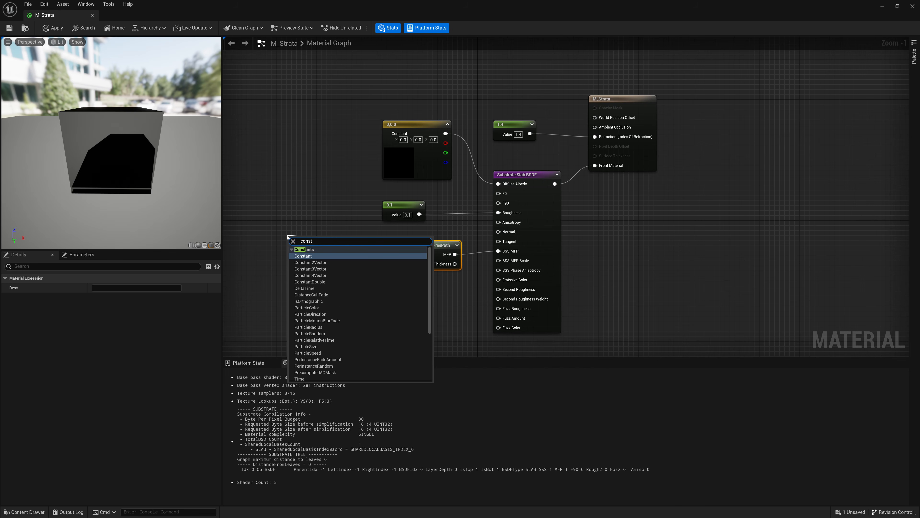
{"action": "key", "text": "Down"}
{"action": "key", "text": "Down"}
{"action": "key", "text": "Return"}
{"action": "left_click_drag", "start_coordinate": [333, 245], "coordinate": [312, 229]}
Set the transmittance color vector to white (1.0, 1.0, 1.0)
{"action": "left_click", "coordinate": [114, 287]}
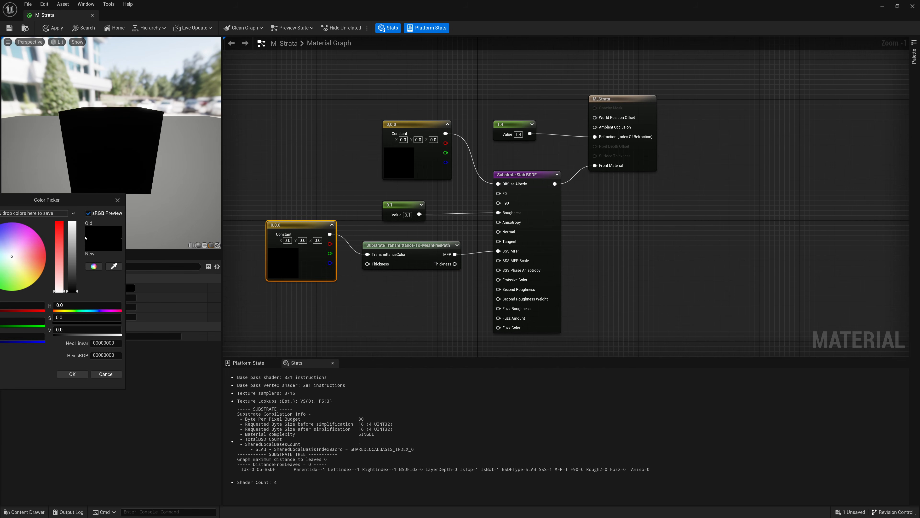
{"action": "left_click_drag", "start_coordinate": [88, 202], "coordinate": [319, 191]}
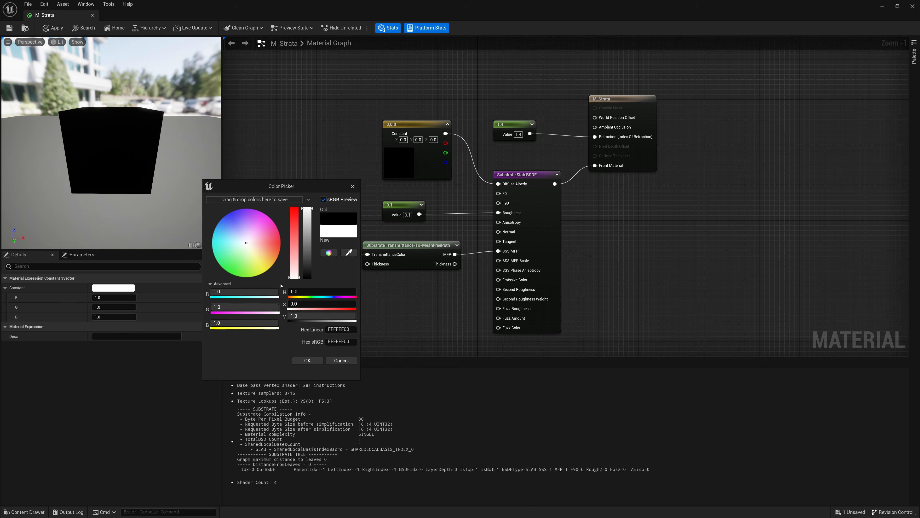
{"action": "left_click", "coordinate": [317, 360]}
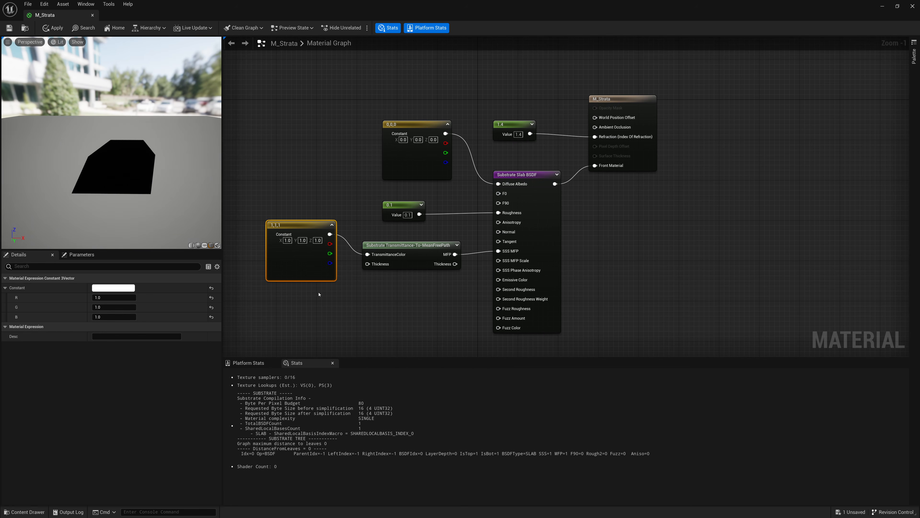
Preview the material on a plane, then save M_Strata and return to the level editor
{"action": "left_click_drag", "start_coordinate": [168, 201], "coordinate": [116, 203]}
{"action": "left_click", "coordinate": [204, 245]}
{"action": "right_click_drag", "start_coordinate": [116, 203], "coordinate": [121, 192]}
{"action": "mouse_move", "coordinate": [122, 192]}
{"action": "left_mouse_down"}
{"action": "mouse_move", "coordinate": [152, 197]}
{"action": "mouse_move", "coordinate": [125, 203]}
{"action": "mouse_move", "coordinate": [132, 198]}
{"action": "left_mouse_up"}
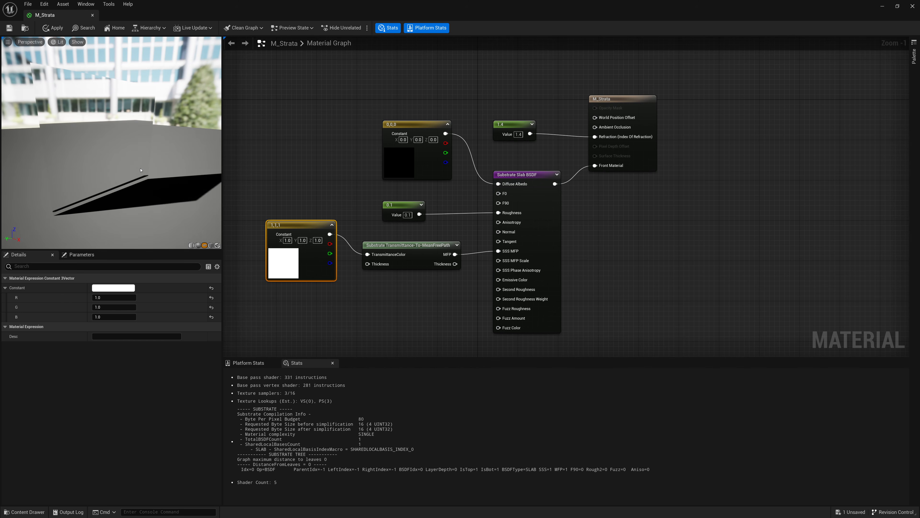
{"action": "left_click", "coordinate": [10, 27]}
{"action": "left_click", "coordinate": [880, 6]}
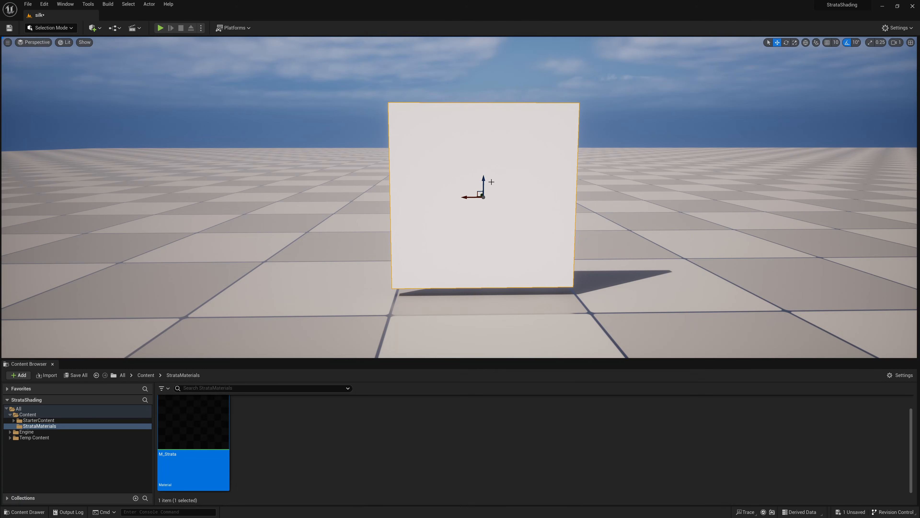
Adjust the thin panel's scale along its thickness and apply the M_Strata material to it
{"action": "left_click_drag", "start_coordinate": [547, 198], "coordinate": [409, 216], "text": "alt"}
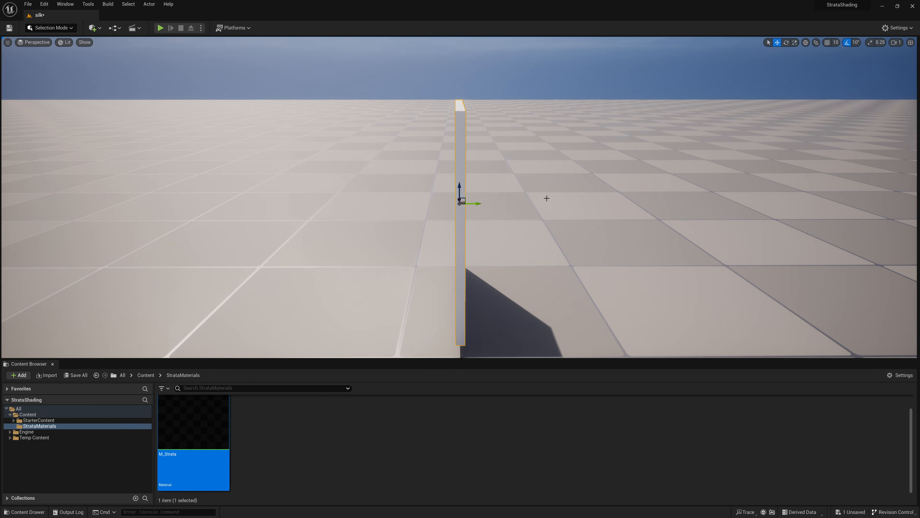
{"action": "key", "text": "space"}
{"action": "key", "text": "space"}
{"action": "left_click_drag", "start_coordinate": [475, 203], "coordinate": [599, 207]}
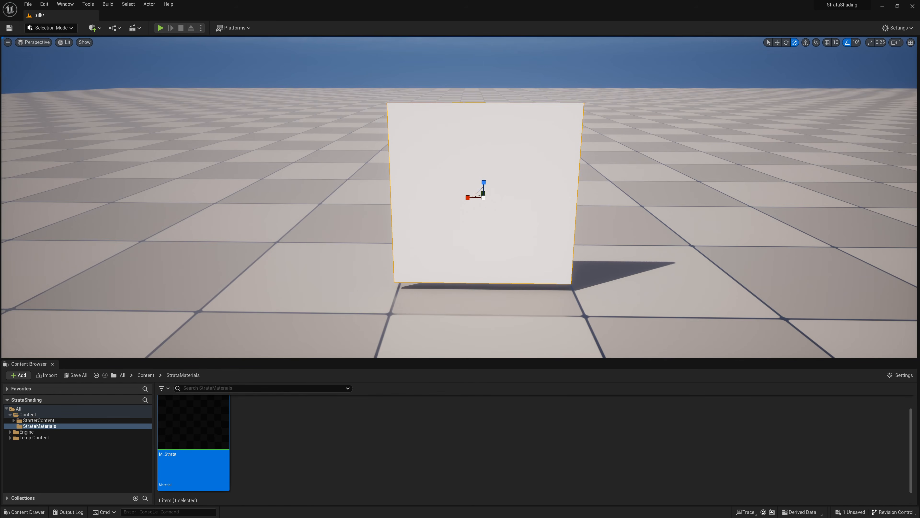
{"action": "left_click_drag", "start_coordinate": [160, 449], "coordinate": [339, 311]}
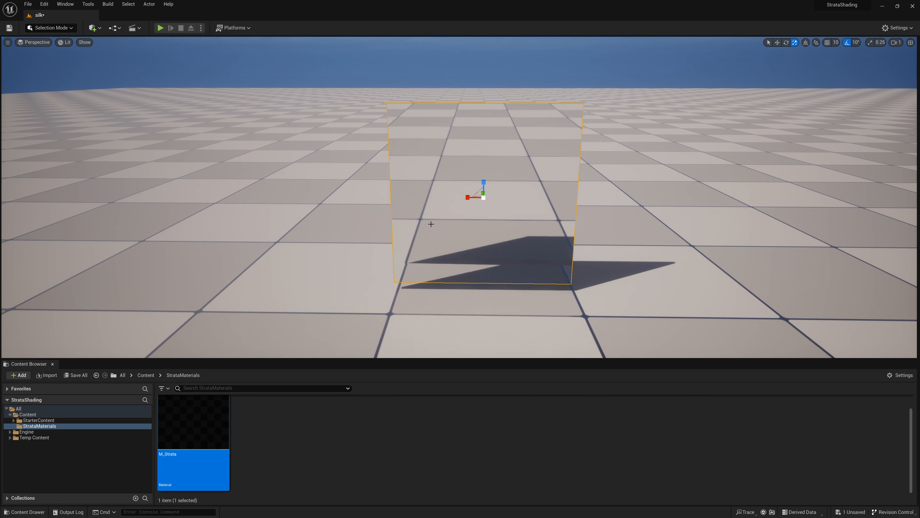
{"action": "left_click_drag", "start_coordinate": [430, 223], "coordinate": [395, 216], "text": "alt"}
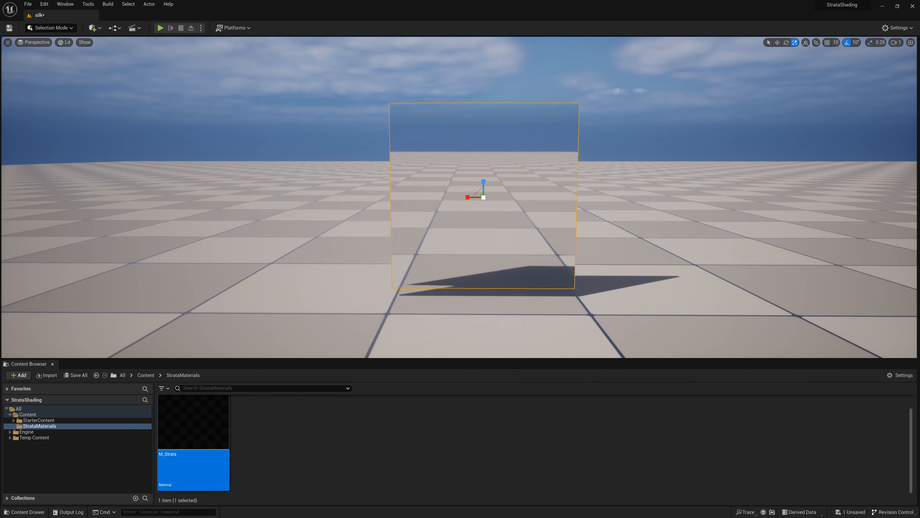
Check the Substrate rendering options in the project settings by searching for "strata"
{"action": "left_click", "coordinate": [45, 4]}
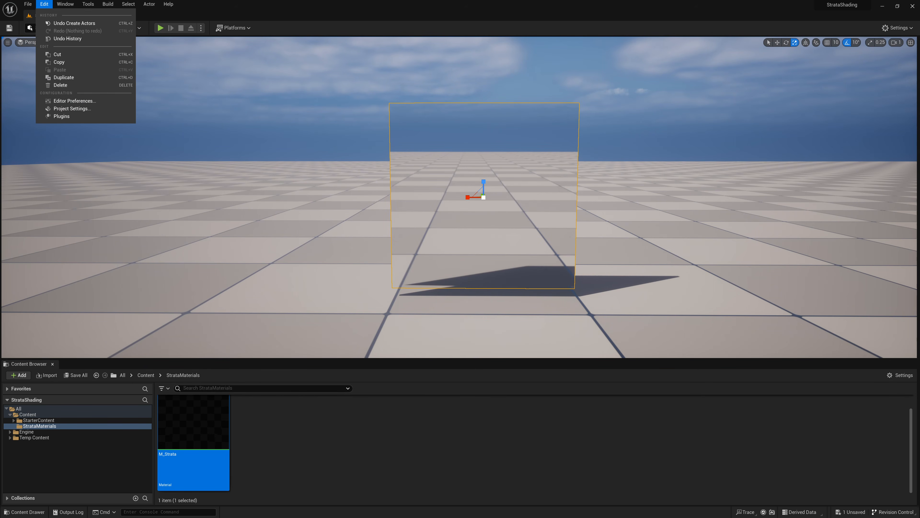
{"action": "left_click", "coordinate": [58, 109]}
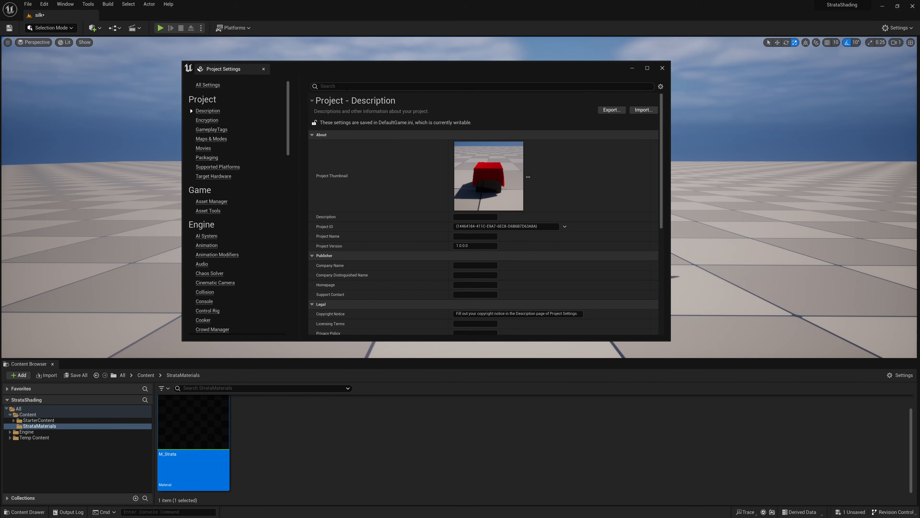
{"action": "type", "text": "strata"}
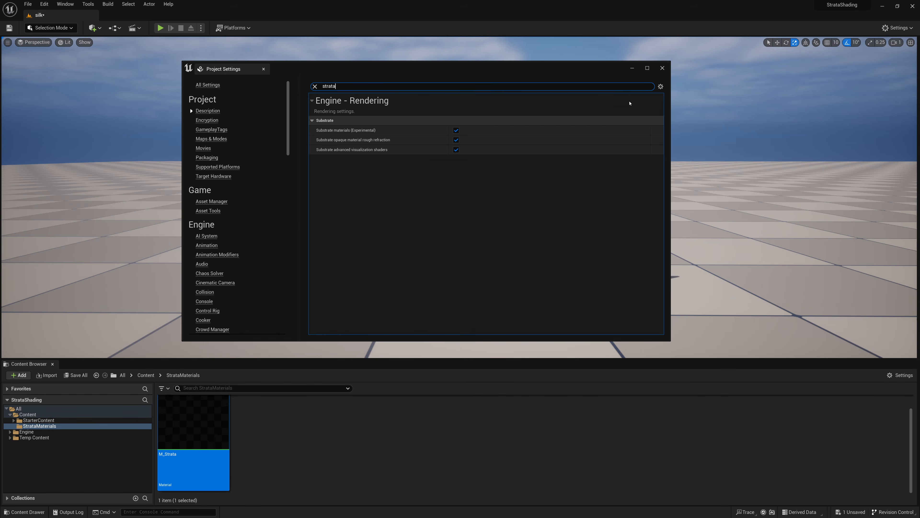
{"action": "left_click", "coordinate": [662, 68]}
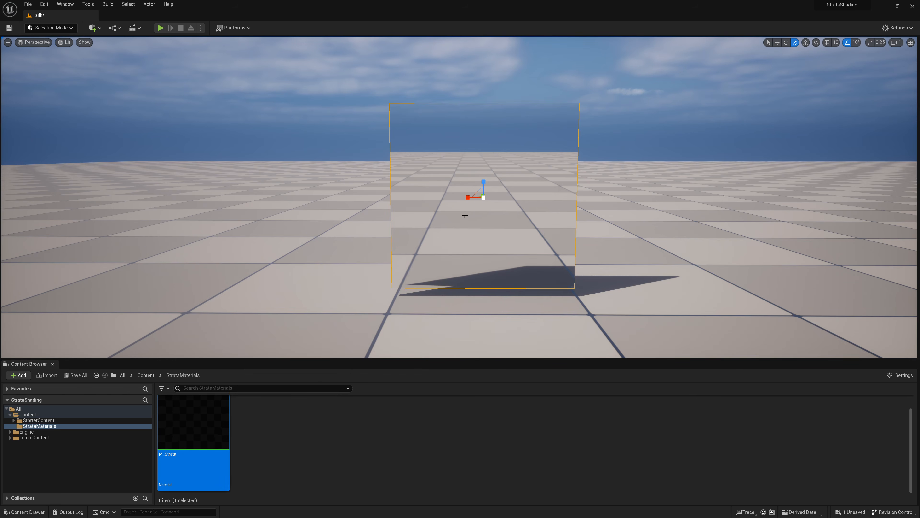
Convert M_Strata's 0.1 roughness constant into a parameter named Roughness, then save and close the material
{"action": "double_click", "coordinate": [214, 423]}
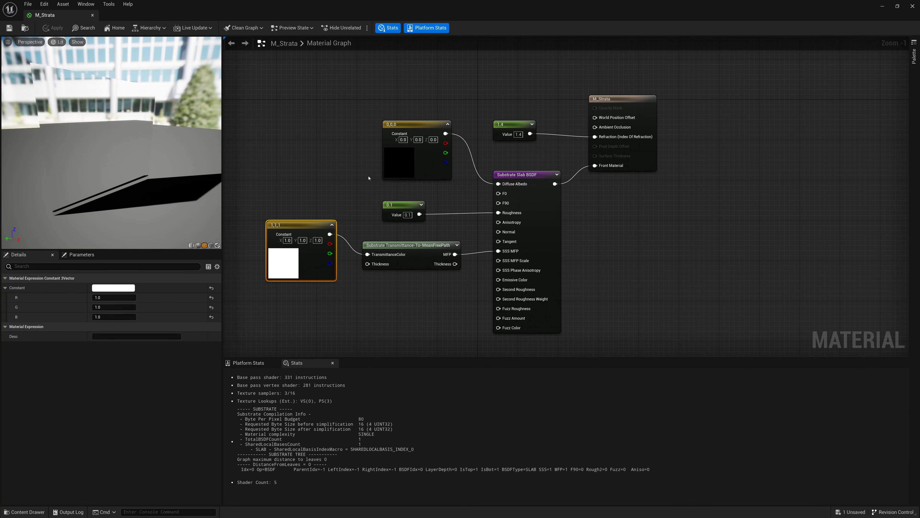
{"action": "right_click", "coordinate": [390, 214]}
{"action": "left_click", "coordinate": [409, 222]}
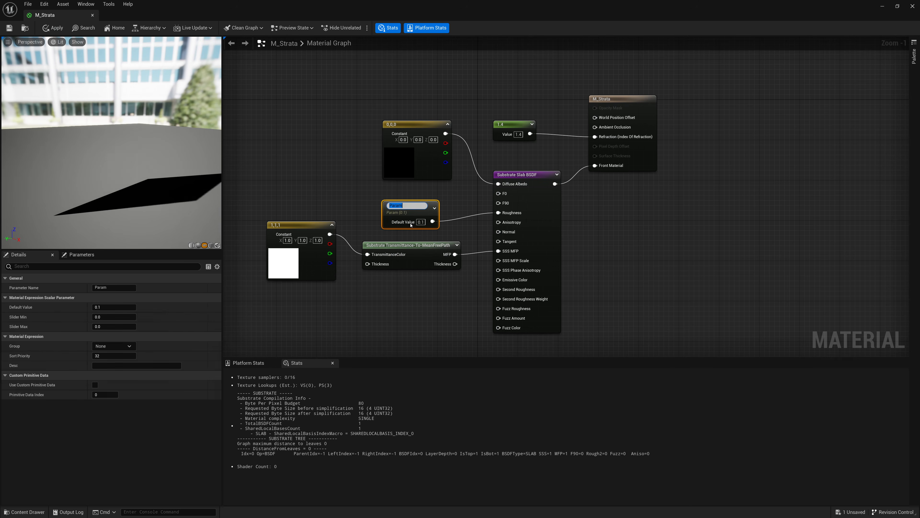
{"action": "type", "text": "Roughn"}
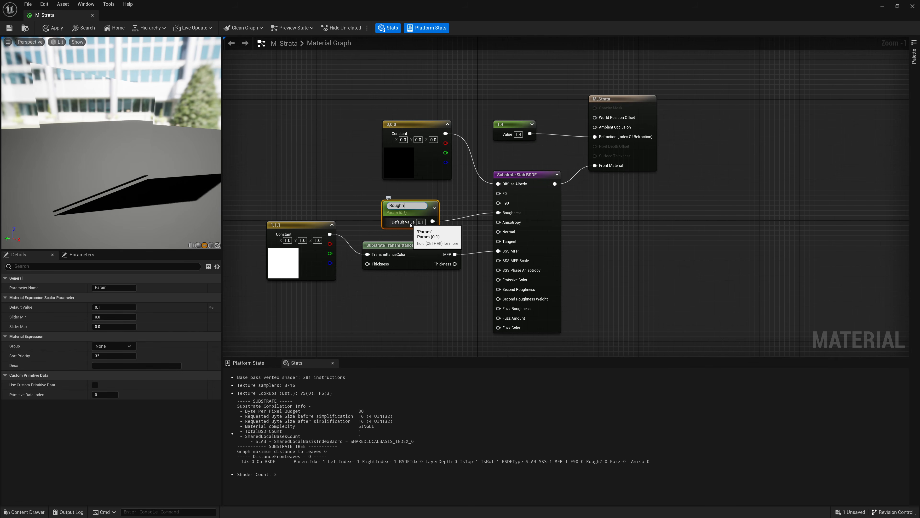
{"action": "type", "text": "ess"}
{"action": "key", "text": "Return"}
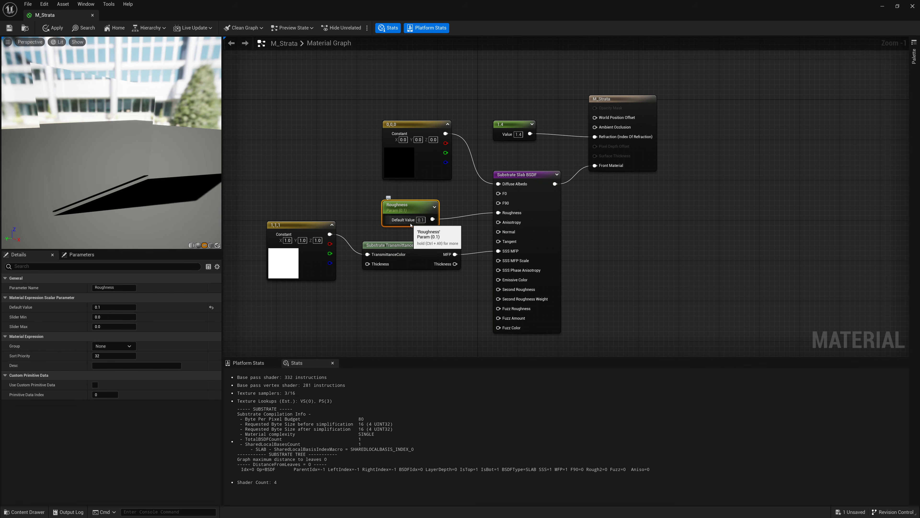
{"action": "left_click", "coordinate": [9, 28]}
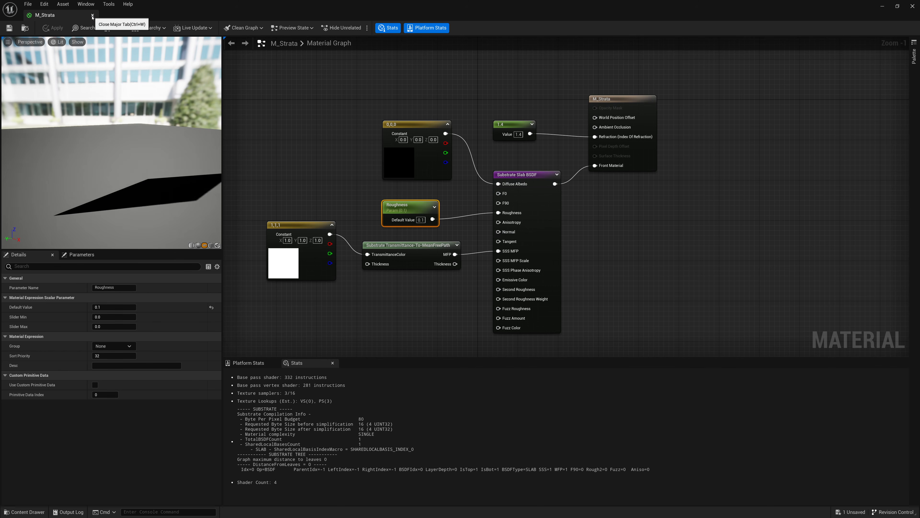
{"action": "left_click", "coordinate": [93, 16]}
Create the material instance M_Strata_Inst from M_Strata and apply it to the glass panel
{"action": "right_click", "coordinate": [200, 448]}
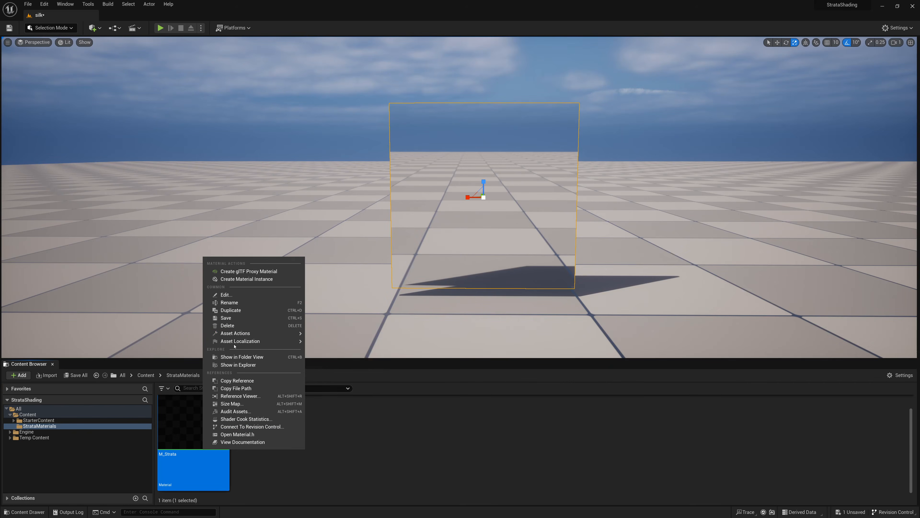
{"action": "left_click", "coordinate": [250, 280]}
{"action": "key", "text": "Return"}
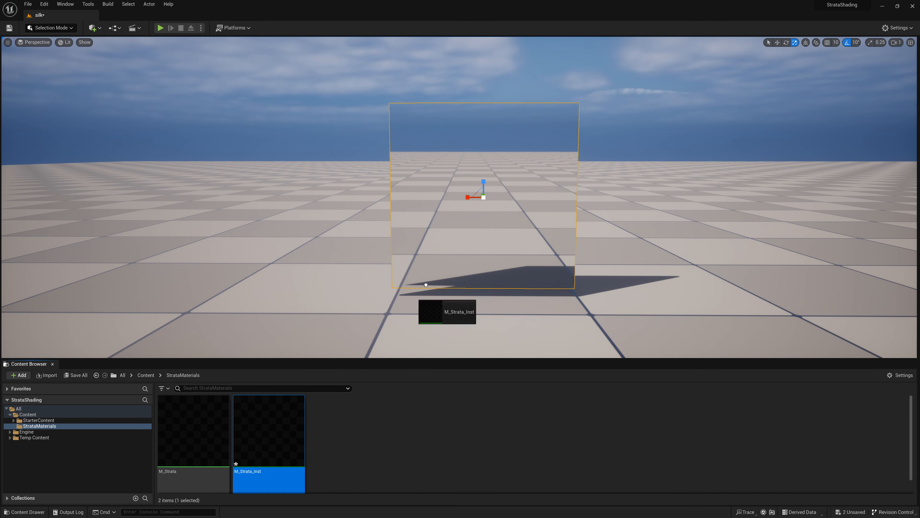
Open M_Strata_Inst in a small floating window over the level, enable its Roughness override and raise it to about 0.28
{"action": "double_click", "coordinate": [294, 437]}
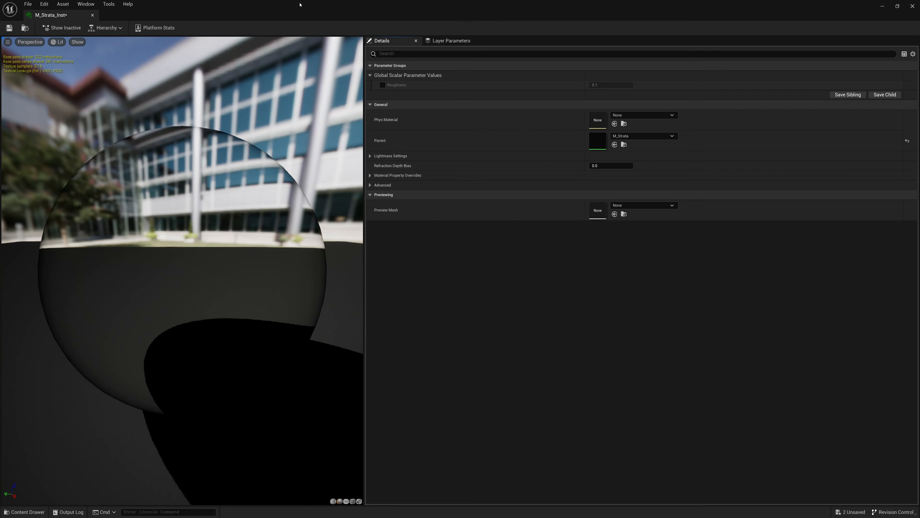
{"action": "left_click_drag", "start_coordinate": [374, 7], "coordinate": [182, 111]}
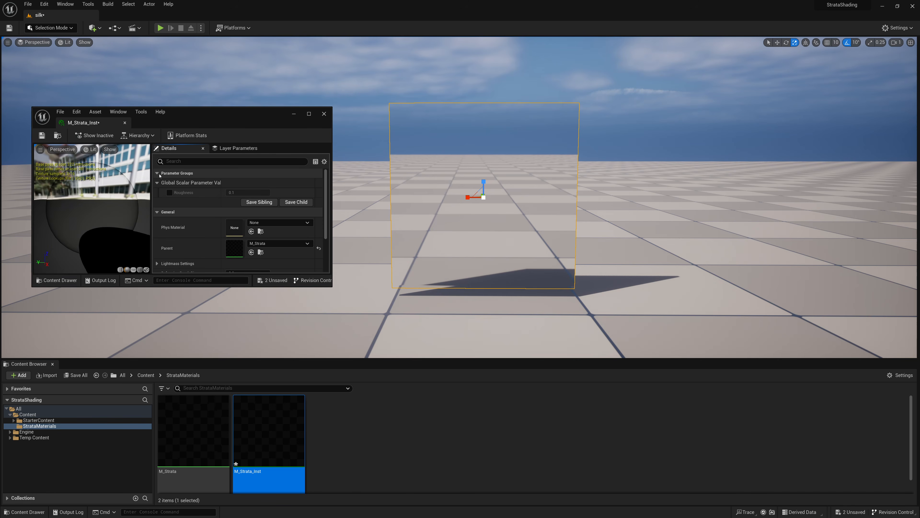
{"action": "left_click_drag", "start_coordinate": [151, 192], "coordinate": [24, 192]}
{"action": "left_click", "coordinate": [53, 193]}
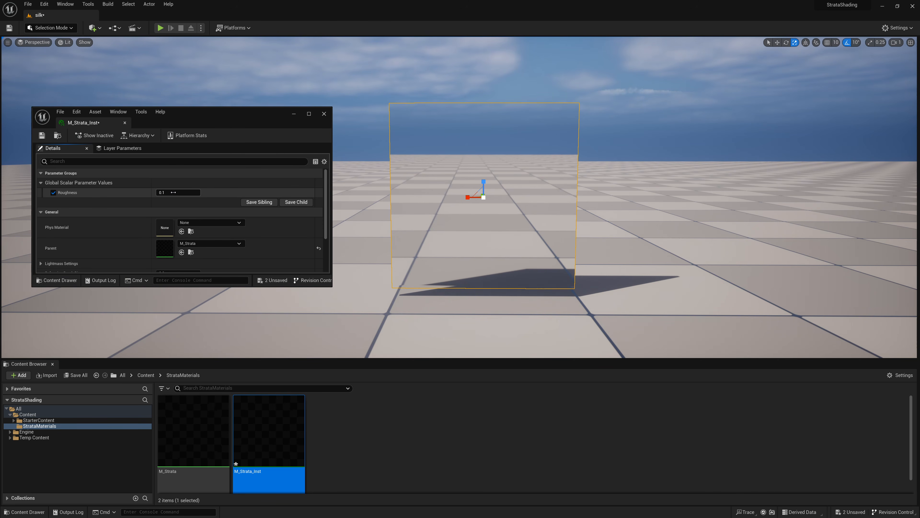
{"action": "left_click_drag", "start_coordinate": [174, 193], "coordinate": [201, 193]}
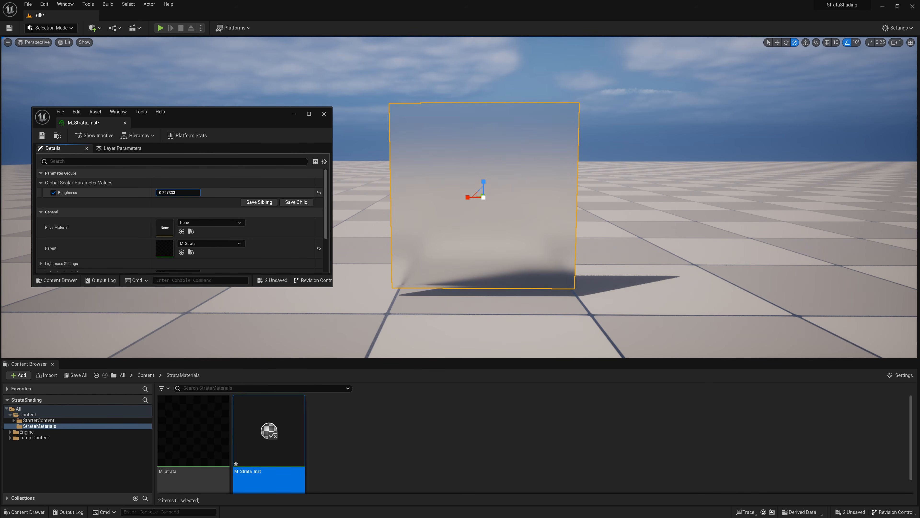
Add a sphere to the level and move it up toward the upper part of the glass panel
{"action": "left_click", "coordinate": [94, 27]}
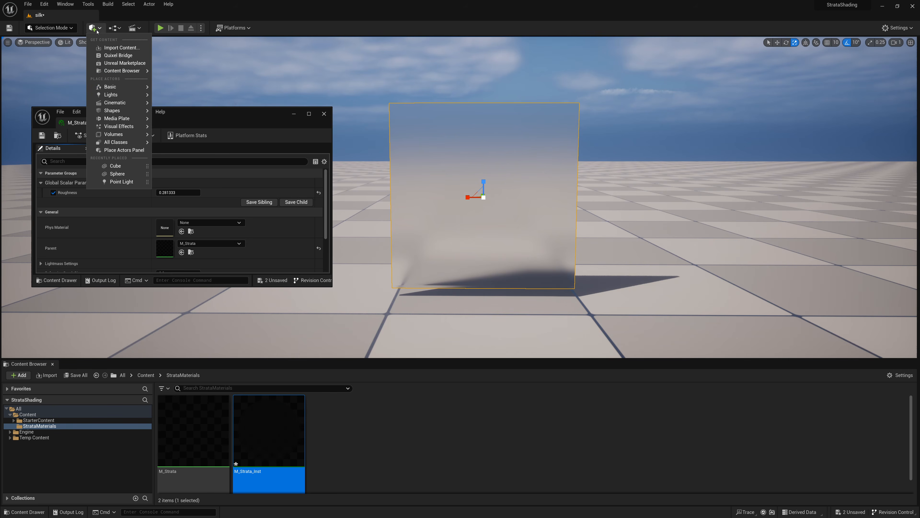
{"action": "mouse_move", "coordinate": [115, 103]}
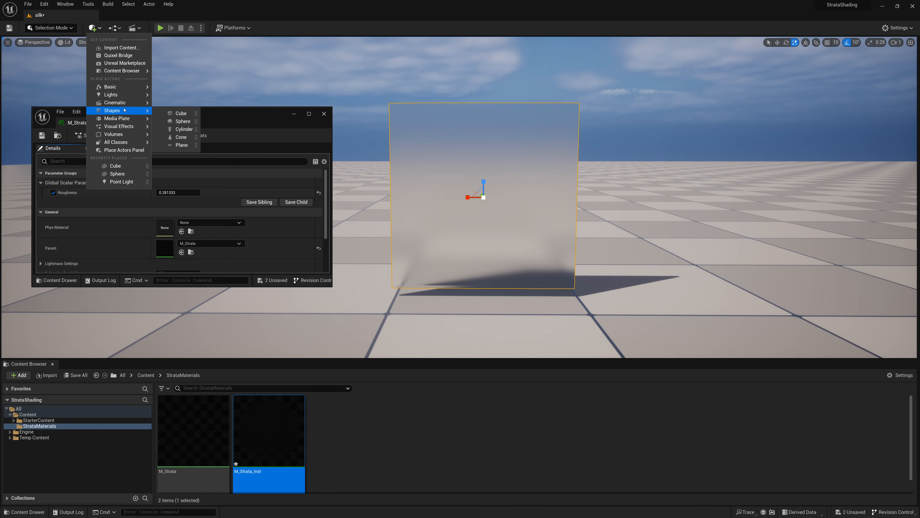
{"action": "left_click", "coordinate": [192, 122]}
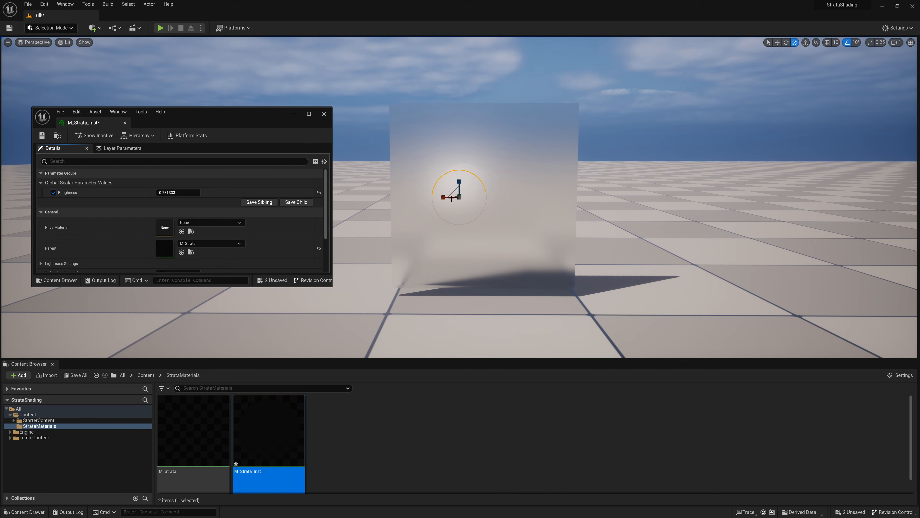
{"action": "key", "text": "w"}
{"action": "left_click_drag", "start_coordinate": [449, 193], "coordinate": [514, 150]}
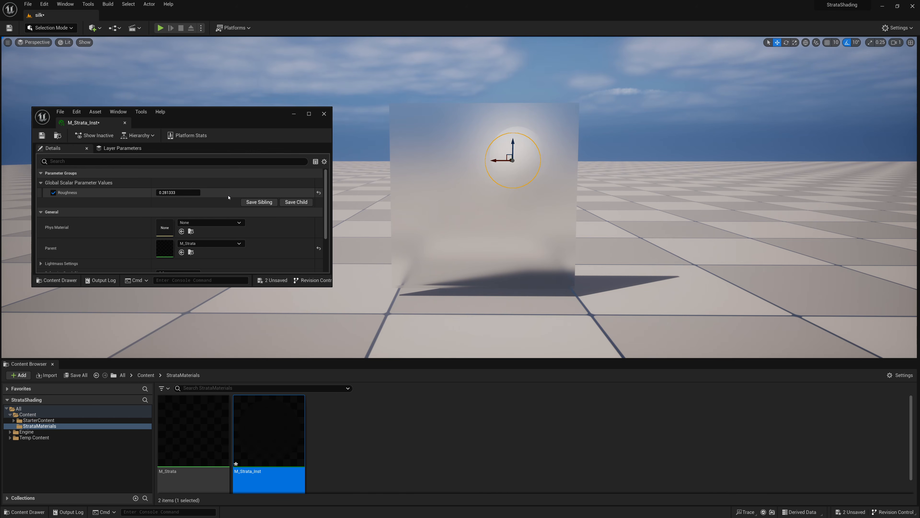
Lower the instance's Roughness to about 0.2 and shift the test sphere sideways behind the glass panel
{"action": "left_click_drag", "start_coordinate": [187, 193], "coordinate": [169, 193]}
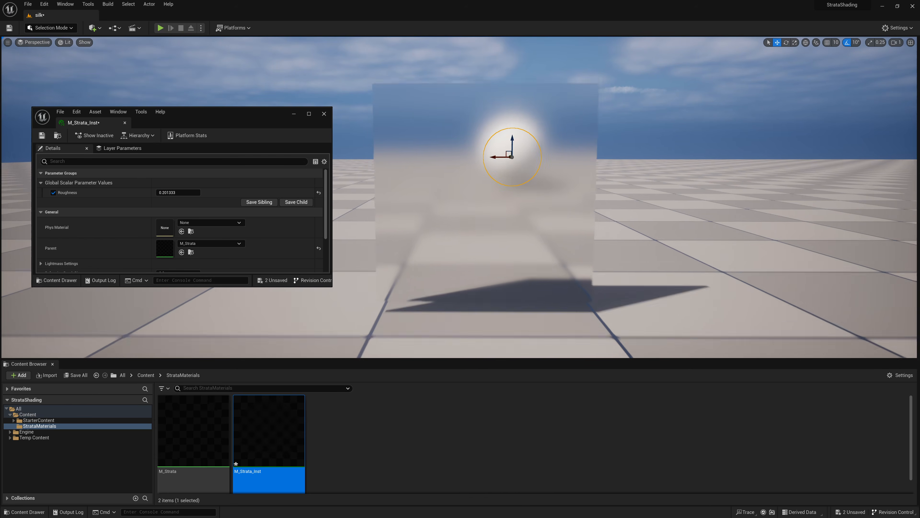
{"action": "key", "text": "s"}
{"action": "mouse_move", "coordinate": [485, 232]}
{"action": "right_mouse_down"}
{"action": "mouse_move", "coordinate": [495, 240]}
{"action": "mouse_move", "coordinate": [487, 231]}
{"action": "right_mouse_up"}
{"action": "key", "text": "w"}
{"action": "key", "text": "s"}
{"action": "key", "text": "w"}
{"action": "left_click_drag", "start_coordinate": [499, 160], "coordinate": [604, 163]}
Delete the test sphere and the glass panel from the level
{"action": "key", "text": "Delete"}
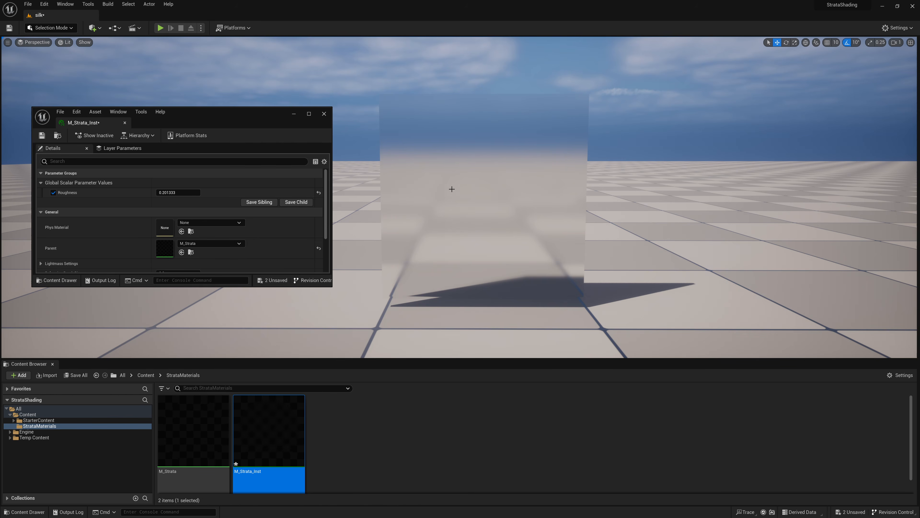
{"action": "left_click", "coordinate": [449, 198]}
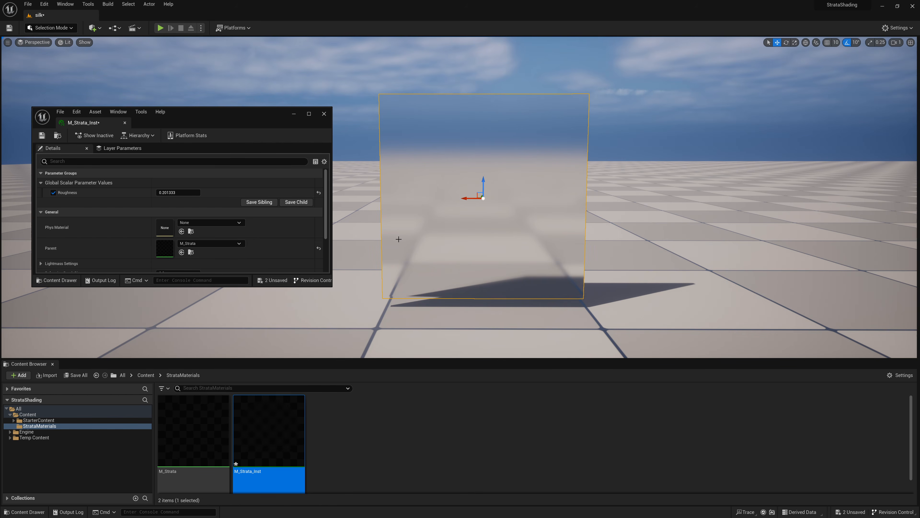
{"action": "key", "text": "Delete"}
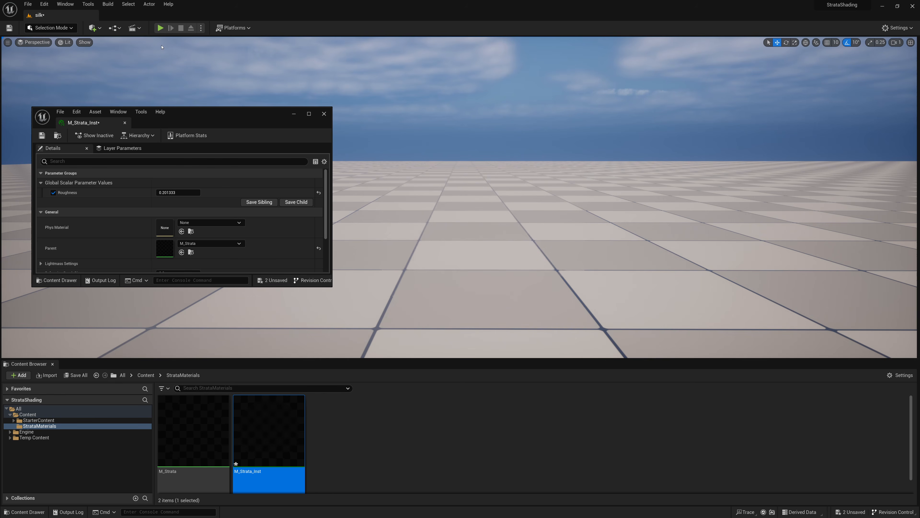
Add a new sphere to the level, apply M_Strata_Inst to it and close the instance editor
{"action": "left_click", "coordinate": [94, 28]}
{"action": "mouse_move", "coordinate": [116, 111]}
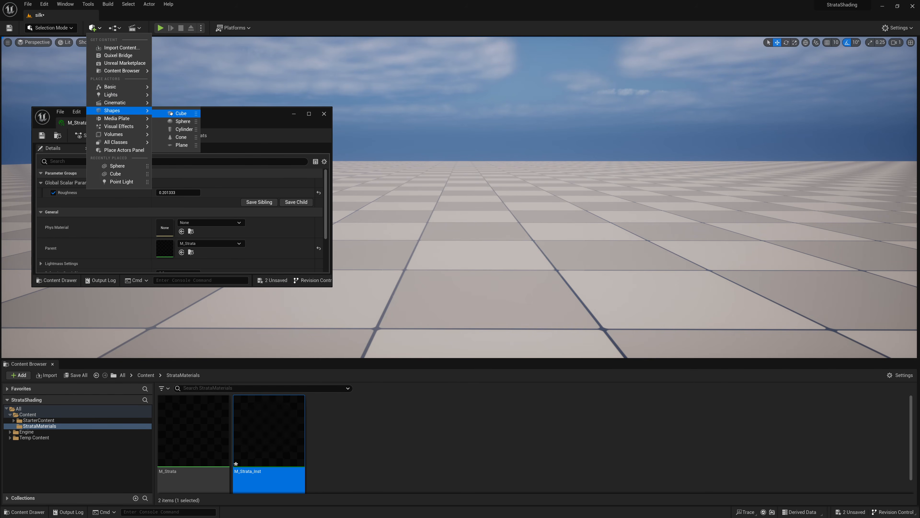
{"action": "left_click", "coordinate": [181, 121]}
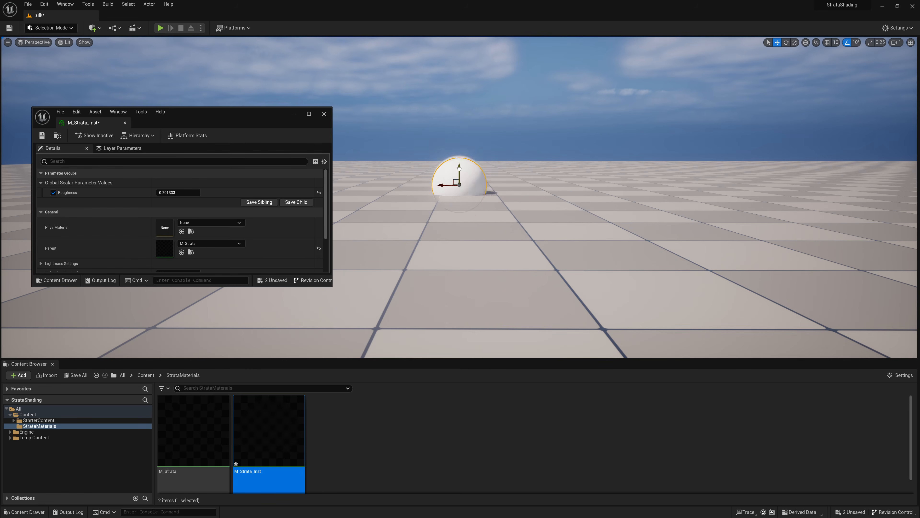
{"action": "key", "text": "f"}
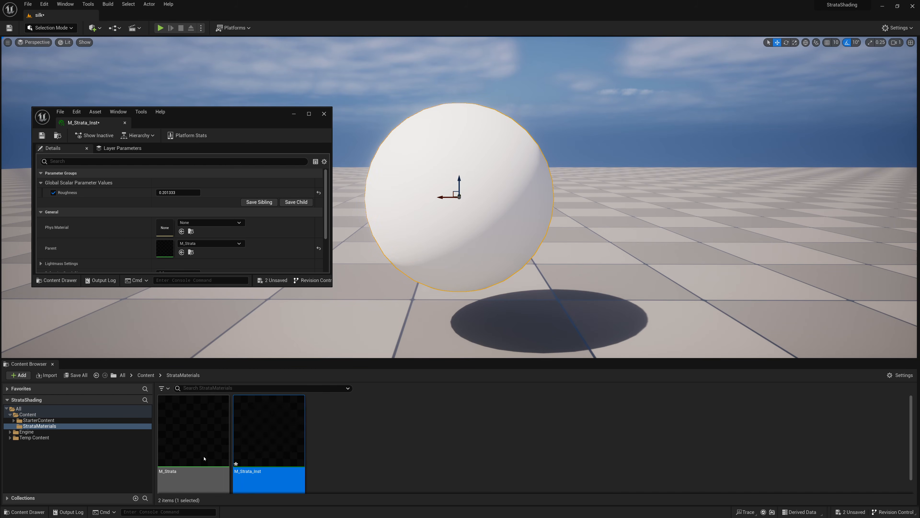
{"action": "left_click_drag", "start_coordinate": [238, 486], "coordinate": [451, 239]}
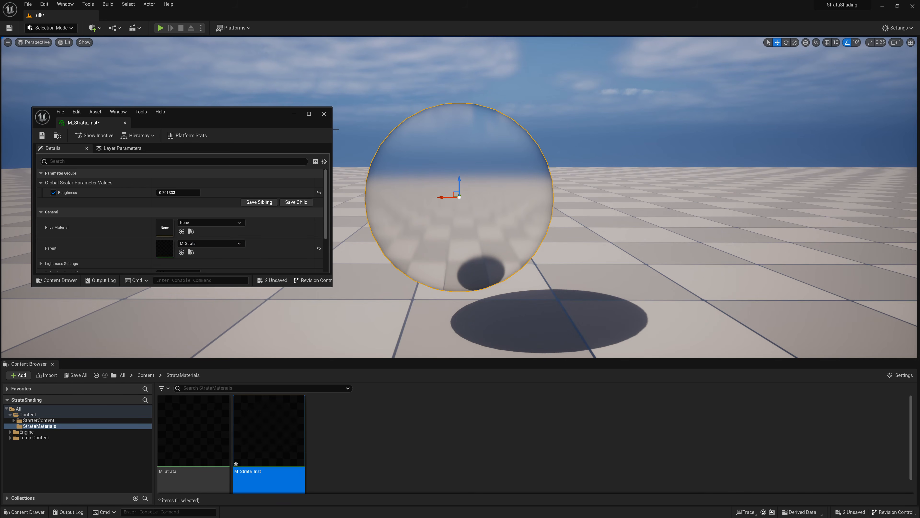
{"action": "left_click", "coordinate": [325, 114]}
{"action": "left_click_drag", "start_coordinate": [347, 152], "coordinate": [332, 162], "text": "alt"}
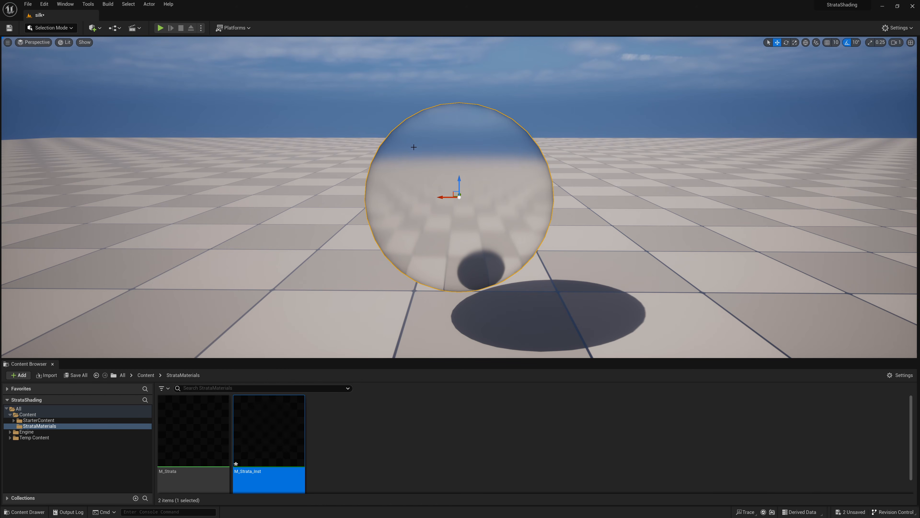
Reopen M_Strata in a maximized window and examine its node graph and preview sphere
{"action": "double_click", "coordinate": [202, 423]}
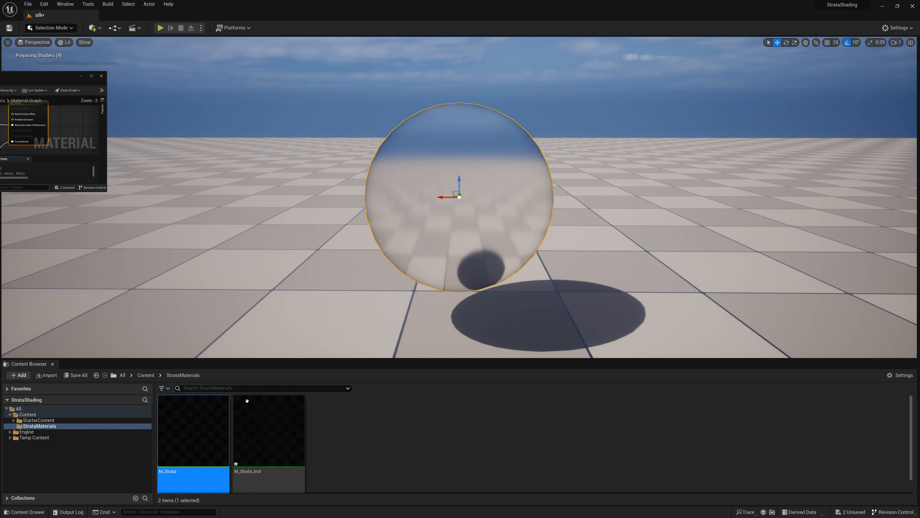
{"action": "left_click_drag", "start_coordinate": [87, 72], "coordinate": [65, 158]}
{"action": "left_click", "coordinate": [65, 159]}
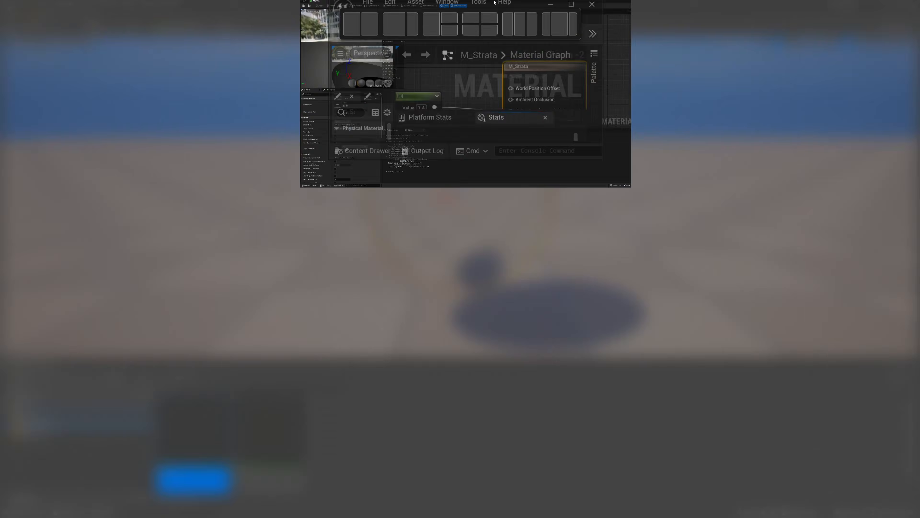
{"action": "left_click", "coordinate": [368, 163]}
{"action": "right_click_drag", "start_coordinate": [367, 164], "coordinate": [657, 233]}
{"action": "scroll", "coordinate": [499, 236], "scroll_direction": "up", "scroll_amount": 1}
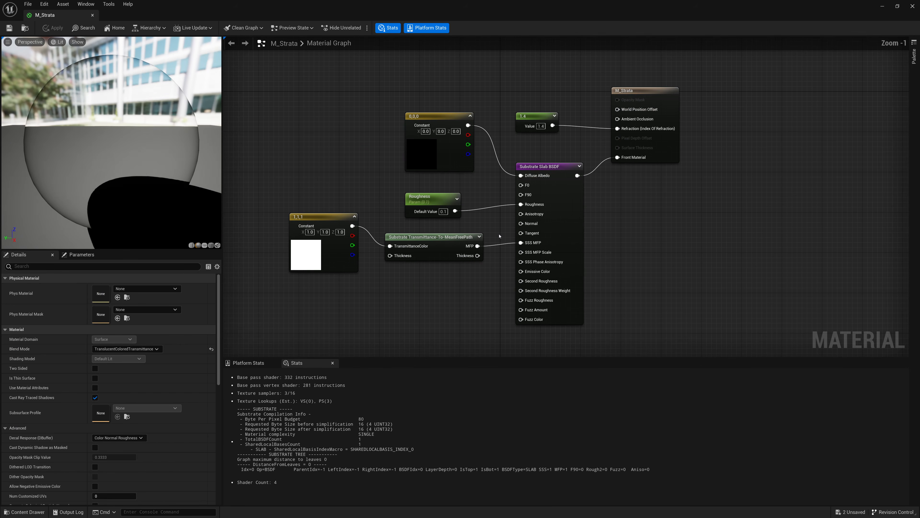
{"action": "left_click", "coordinate": [444, 212]}
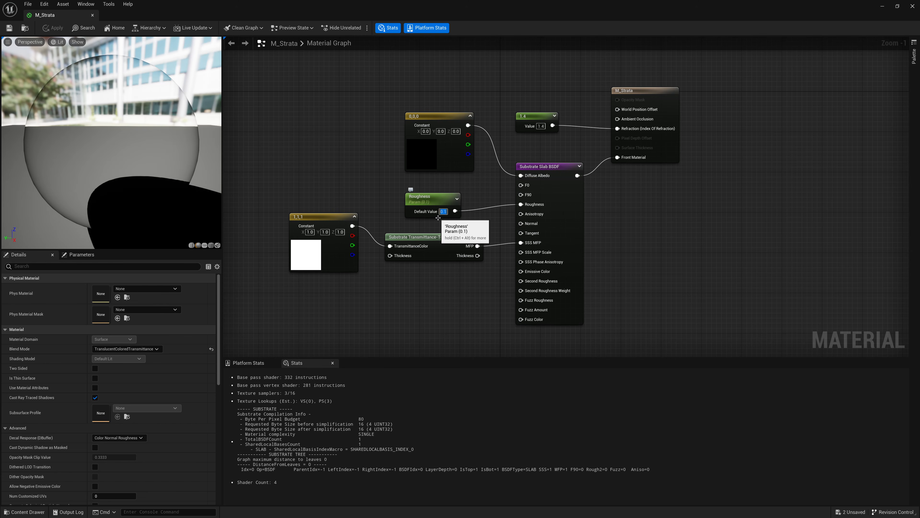
{"action": "left_click_drag", "start_coordinate": [130, 160], "coordinate": [66, 89]}
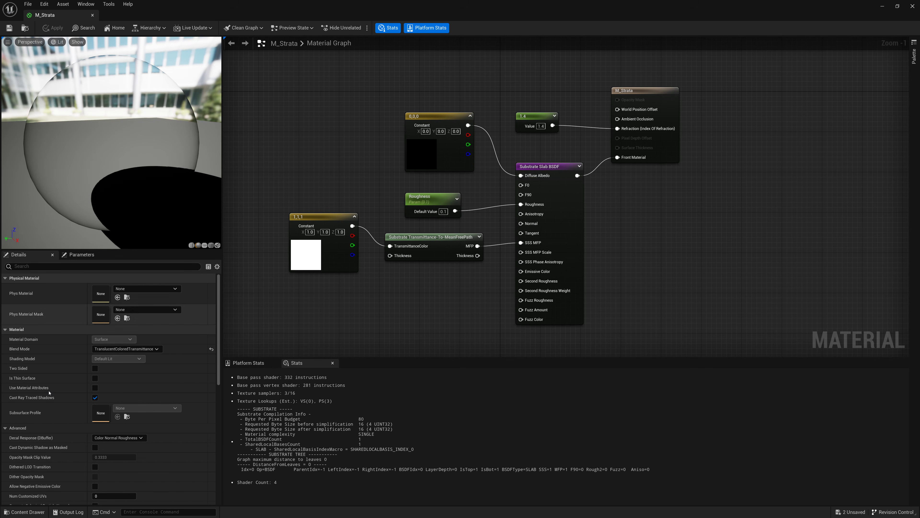
Set the material's translucency Lighting Mode to Surface ForwardShading and save M_Strata
{"action": "scroll", "coordinate": [49, 393], "scroll_direction": "down", "scroll_amount": 8}
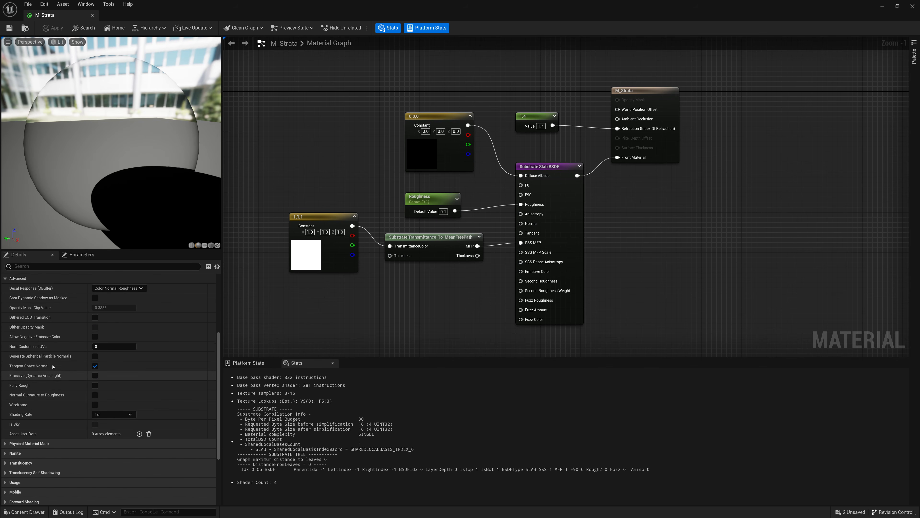
{"action": "scroll", "coordinate": [53, 362], "scroll_direction": "up", "scroll_amount": 4}
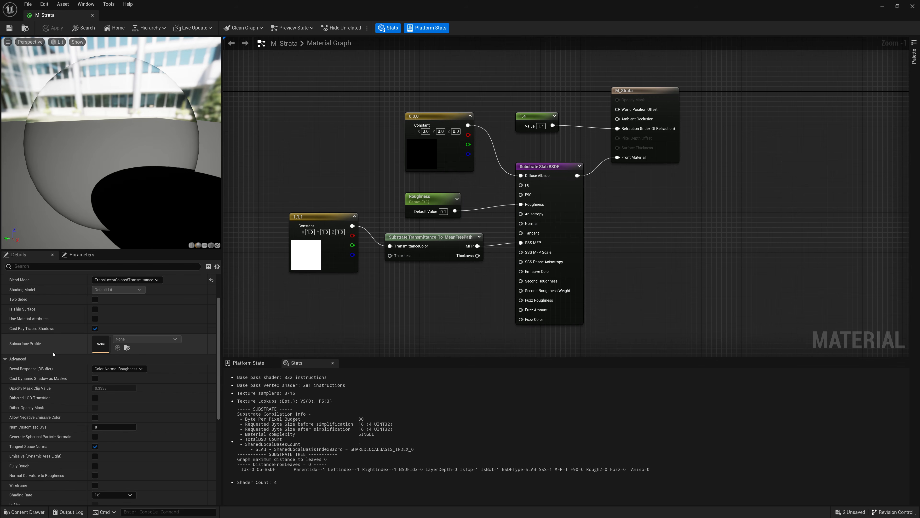
{"action": "scroll", "coordinate": [47, 343], "scroll_direction": "down", "scroll_amount": 6}
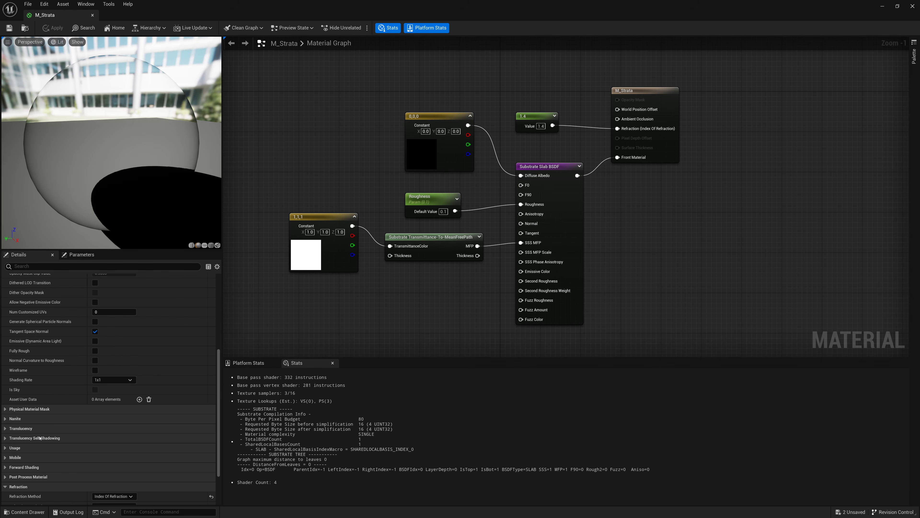
{"action": "left_click", "coordinate": [21, 427]}
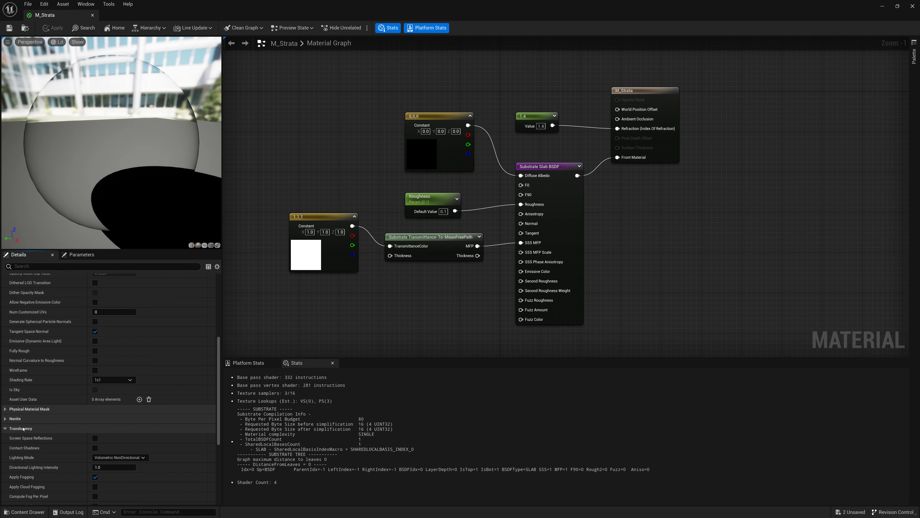
{"action": "scroll", "coordinate": [23, 426], "scroll_direction": "down", "scroll_amount": 5}
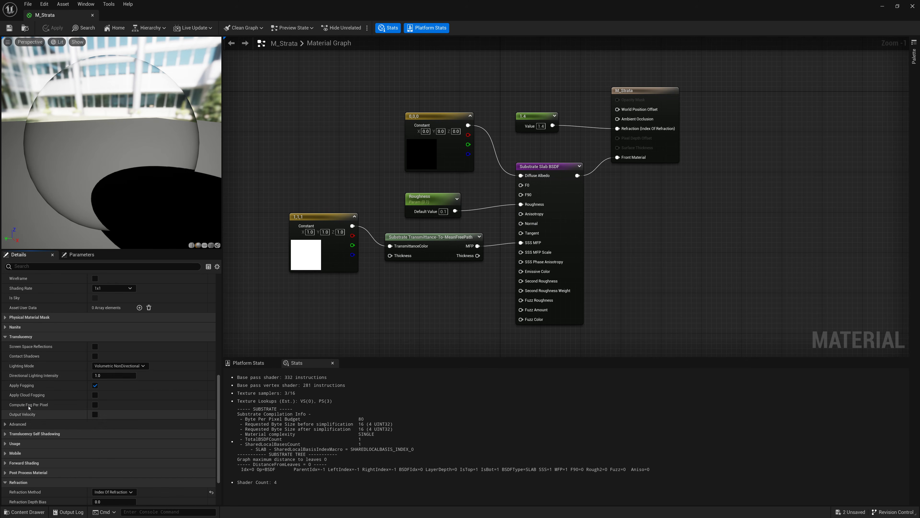
{"action": "left_click", "coordinate": [133, 366]}
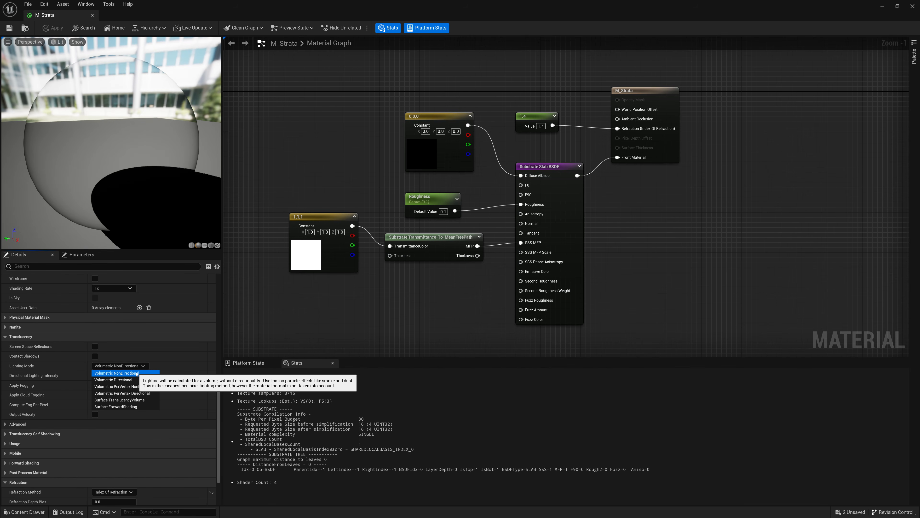
{"action": "left_click", "coordinate": [115, 407]}
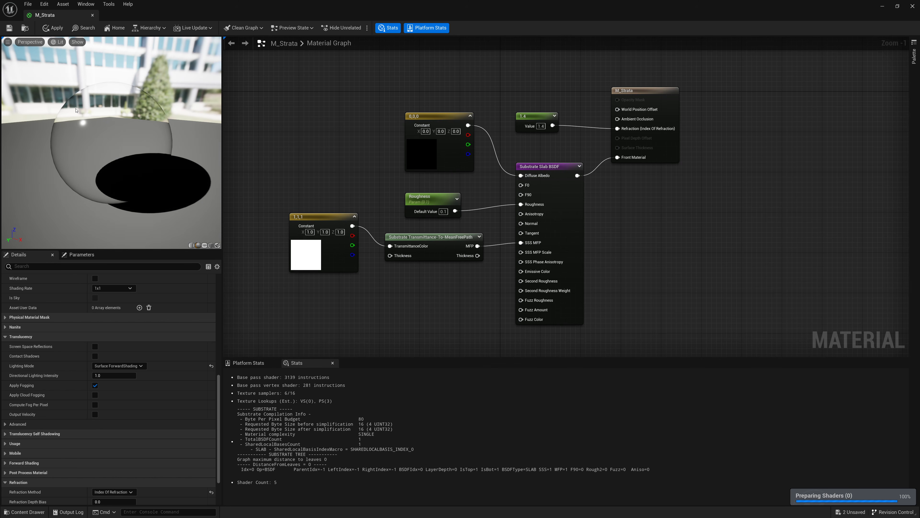
{"action": "left_click", "coordinate": [10, 28]}
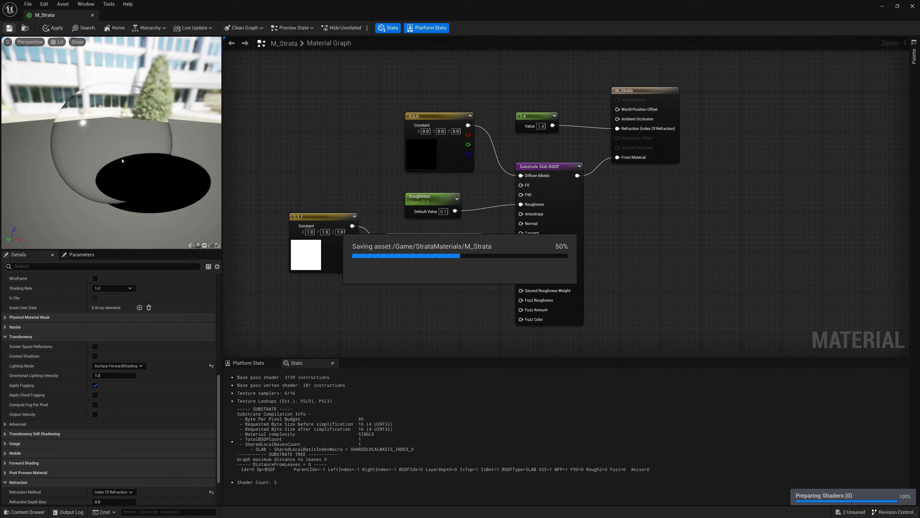
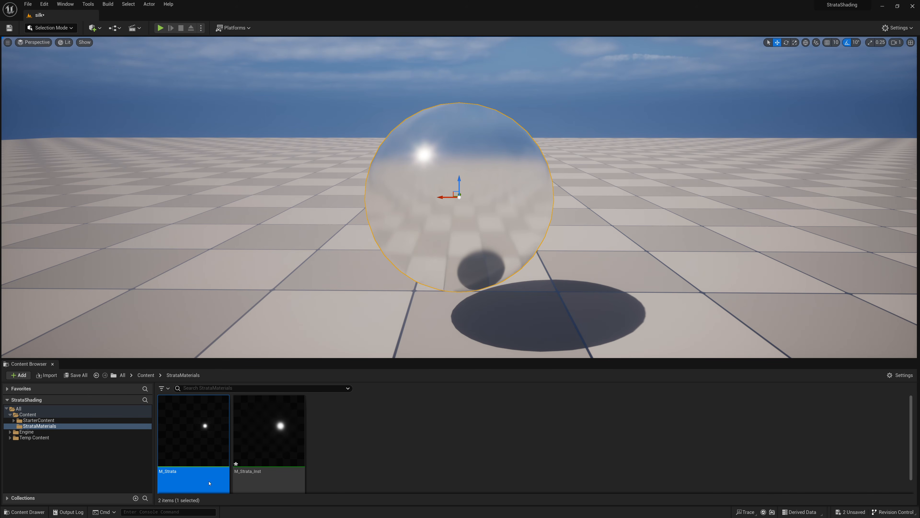
Reopen M_Strata and delete all nodes feeding the Substrate Slab BSDF, plus the 1.4 constant wired to Refraction
{"action": "mouse_move", "coordinate": [200, 456]}
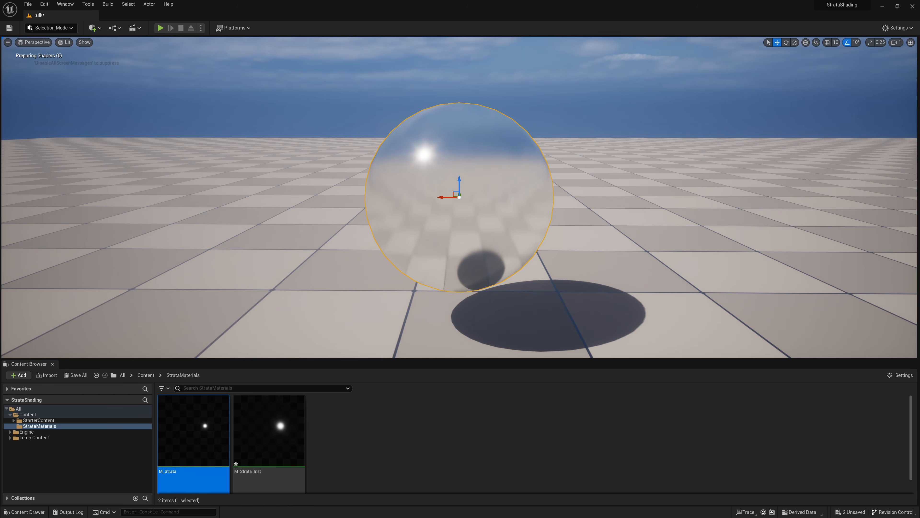
{"action": "left_click_drag", "start_coordinate": [0, 174], "coordinate": [201, 0]}
{"action": "right_click_drag", "start_coordinate": [286, 176], "coordinate": [500, 106]}
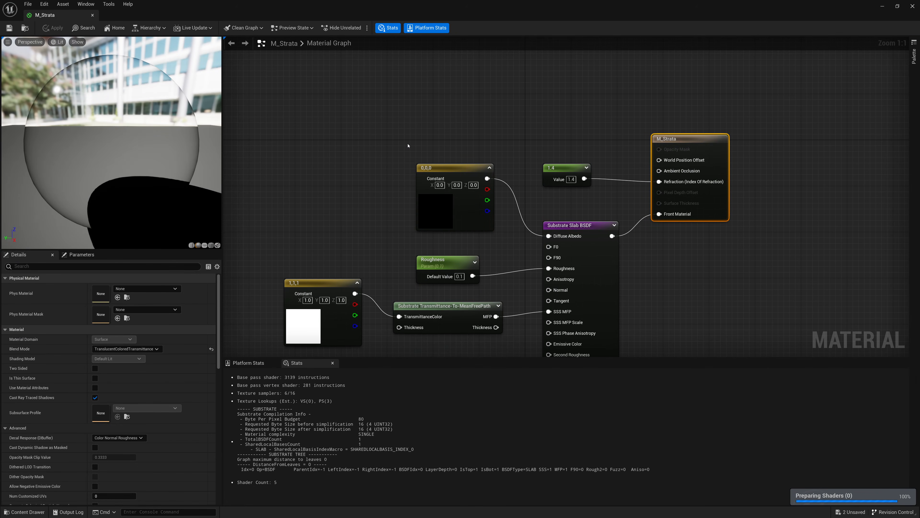
{"action": "scroll", "coordinate": [392, 162], "scroll_direction": "down", "scroll_amount": 1}
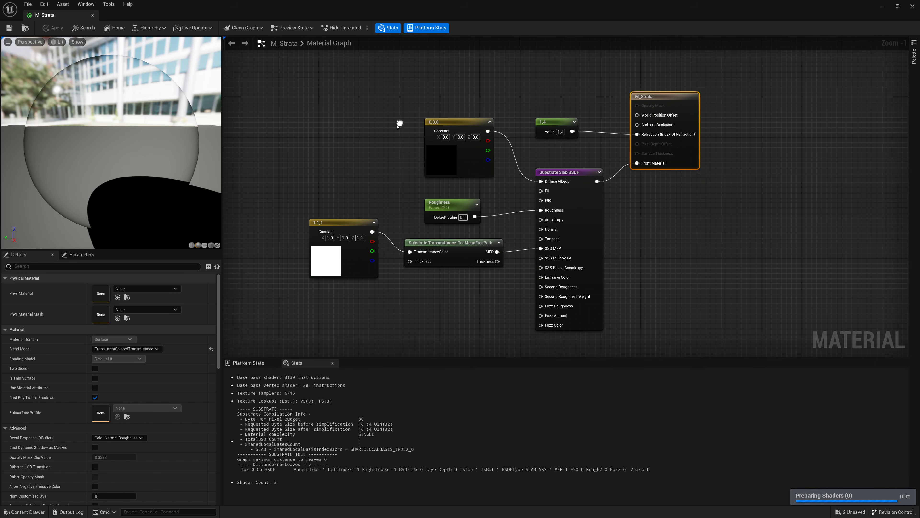
{"action": "left_click_drag", "start_coordinate": [134, 152], "coordinate": [90, 140]}
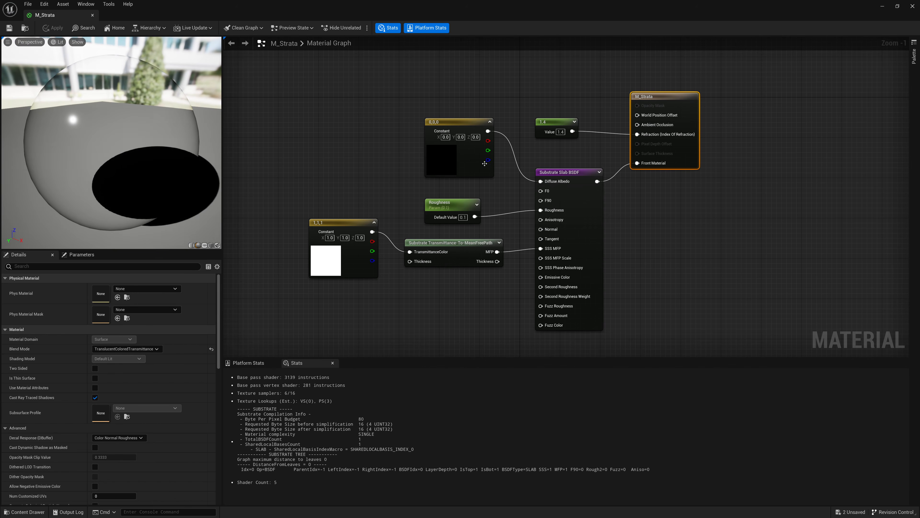
{"action": "left_click_drag", "start_coordinate": [511, 101], "coordinate": [322, 278]}
{"action": "key", "text": "Delete"}
{"action": "left_click", "coordinate": [554, 122]}
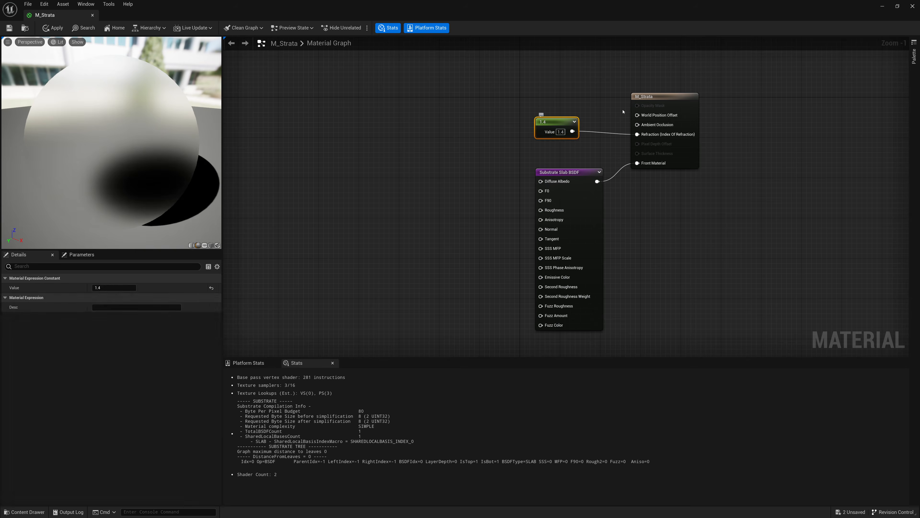
{"action": "key", "text": "Delete"}
Filter the material's details for "ref" and set the Refraction Method to None
{"action": "left_click", "coordinate": [674, 98]}
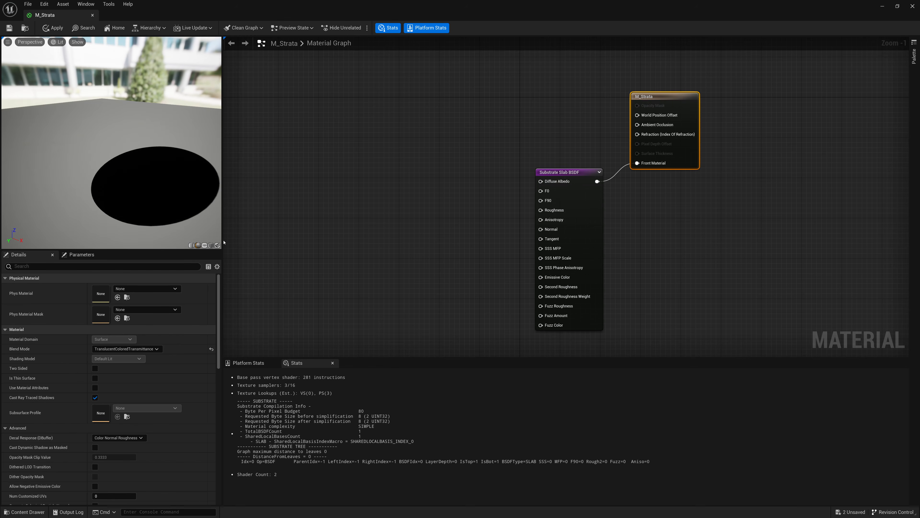
{"action": "left_click", "coordinate": [108, 267]}
{"action": "type", "text": "ref"}
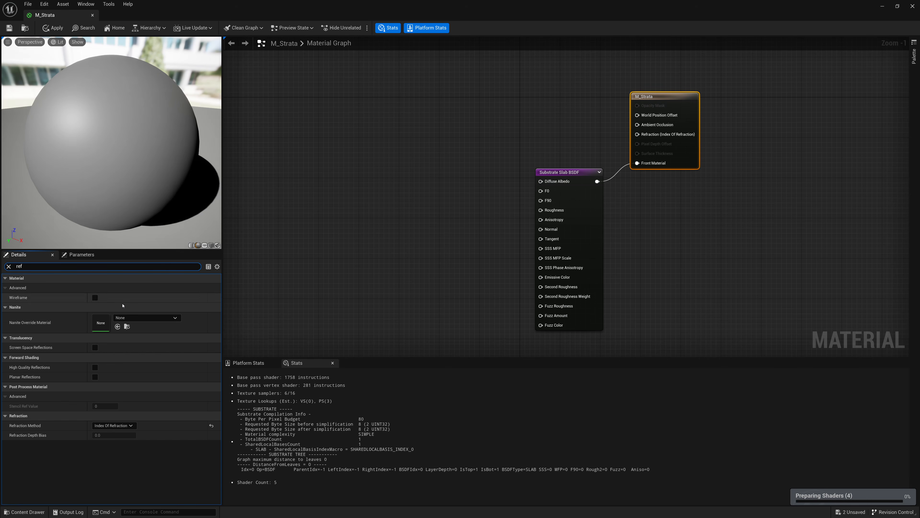
{"action": "left_click", "coordinate": [109, 425]}
{"action": "left_click", "coordinate": [104, 452]}
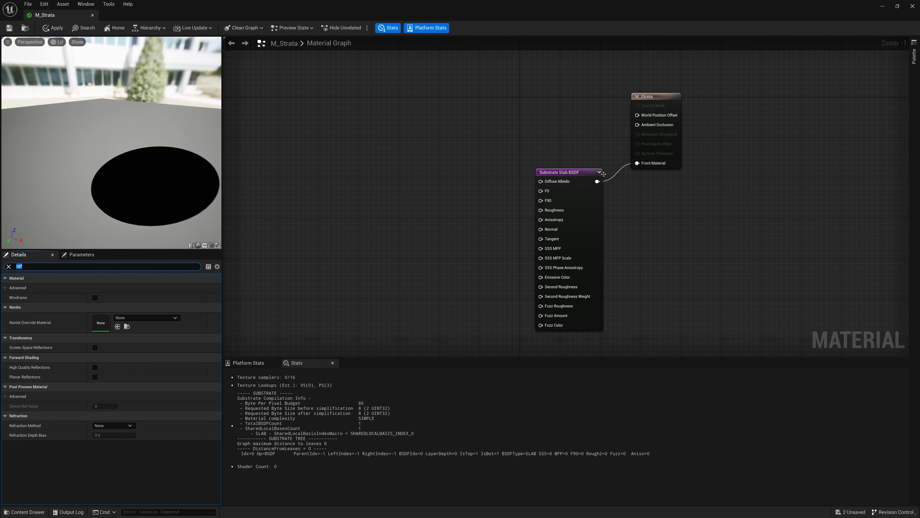
Clear the details filter and expand the Substrate Slab BSDF node's Material and Mode settings
{"action": "left_click", "coordinate": [584, 174]}
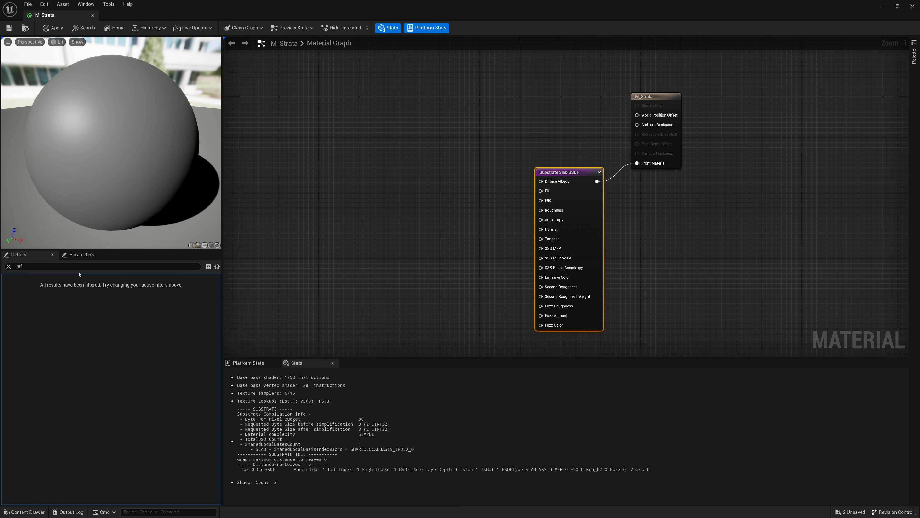
{"action": "left_click", "coordinate": [9, 266]}
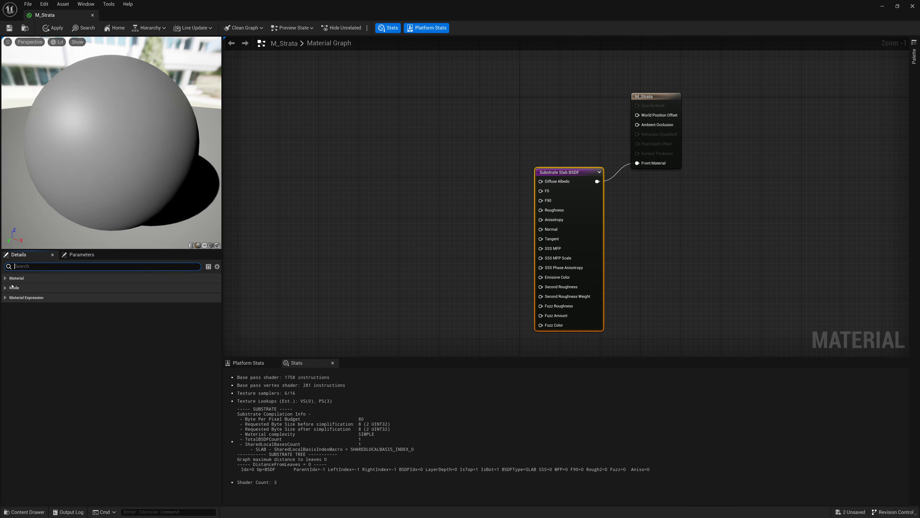
{"action": "left_click", "coordinate": [12, 287]}
{"action": "left_click", "coordinate": [8, 278]}
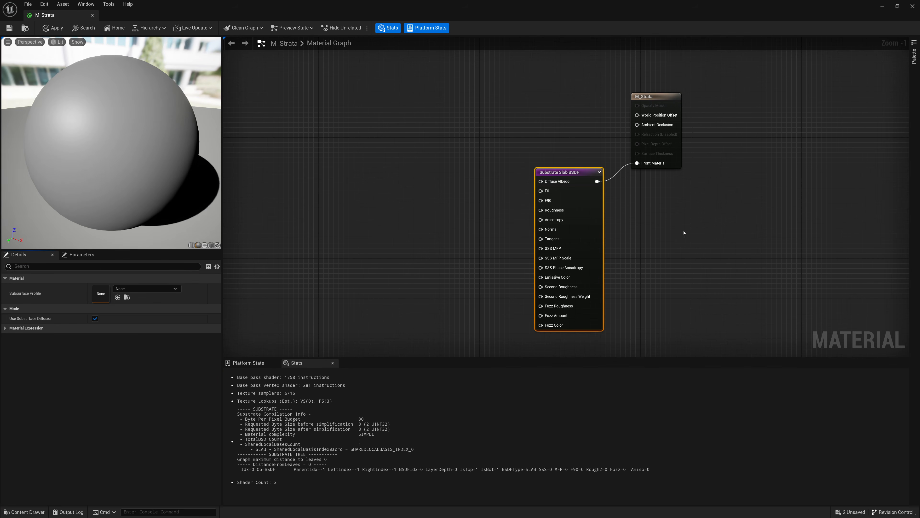
Set the material's Blend Mode to Opaque
{"action": "left_click", "coordinate": [405, 183]}
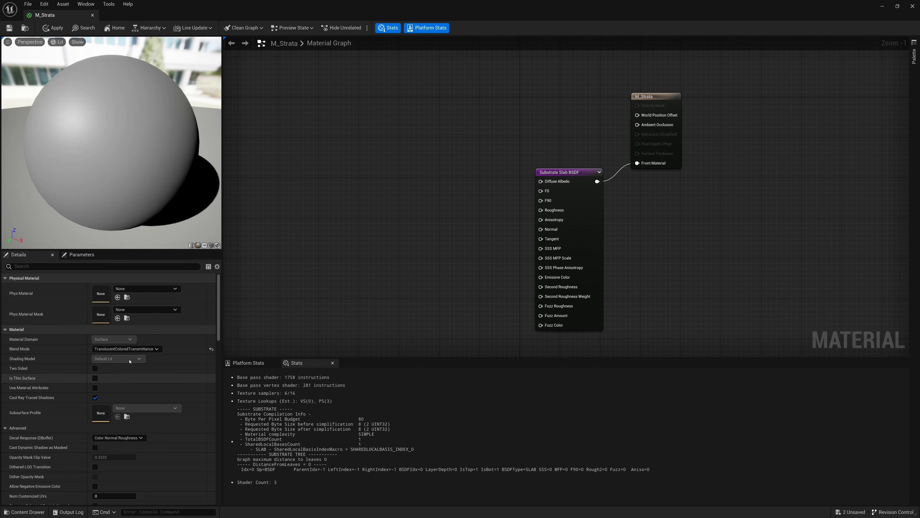
{"action": "left_click", "coordinate": [126, 348]}
{"action": "left_click", "coordinate": [109, 354]}
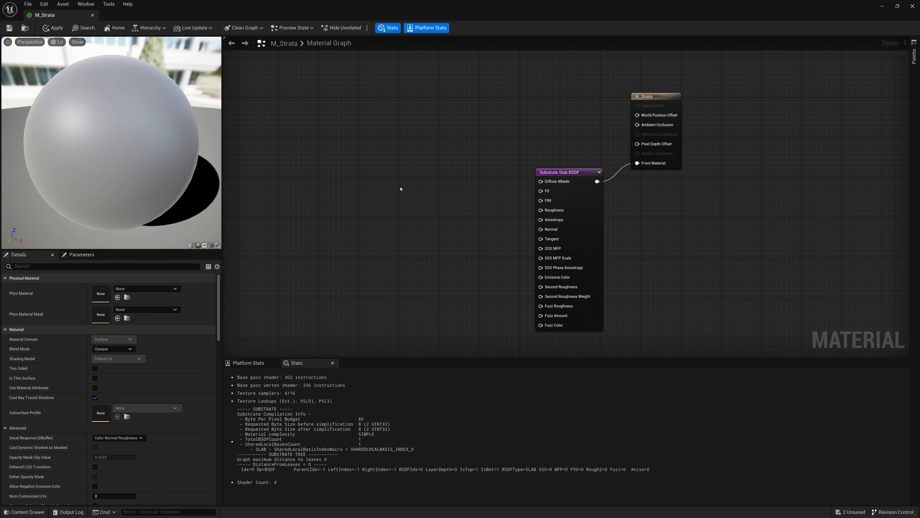
Add a Substrate Coverage Weight node from the Substrate Operators category to the graph
{"action": "right_click", "coordinate": [387, 189]}
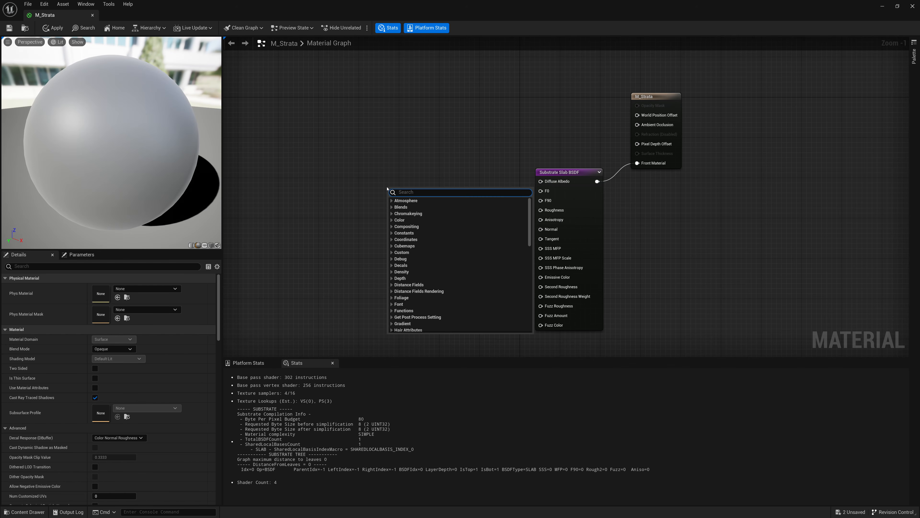
{"action": "type", "text": "Strata"}
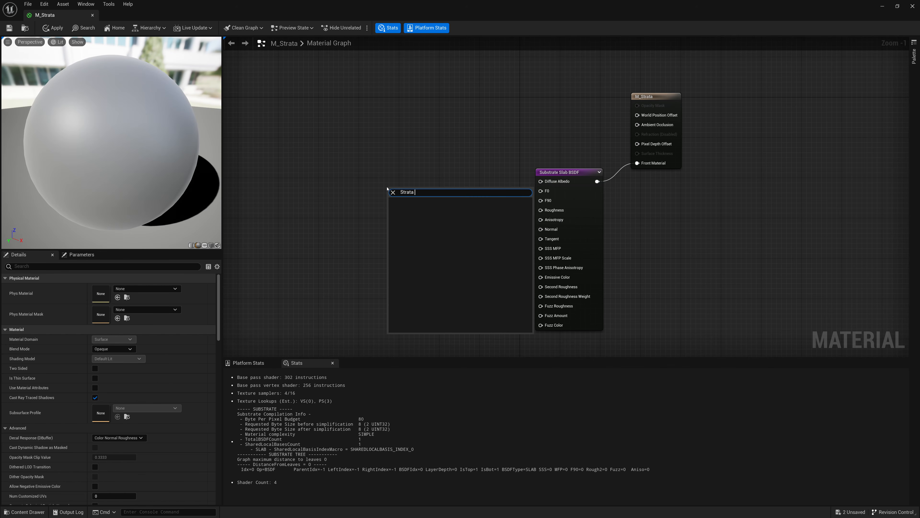
{"action": "key", "text": "BackSpace"}
{"action": "key", "text": "BackSpace"}
{"action": "key", "text": "BackSpace"}
{"action": "key", "text": "BackSpace"}
{"action": "key", "text": "BackSpace"}
{"action": "key", "text": "BackSpace"}
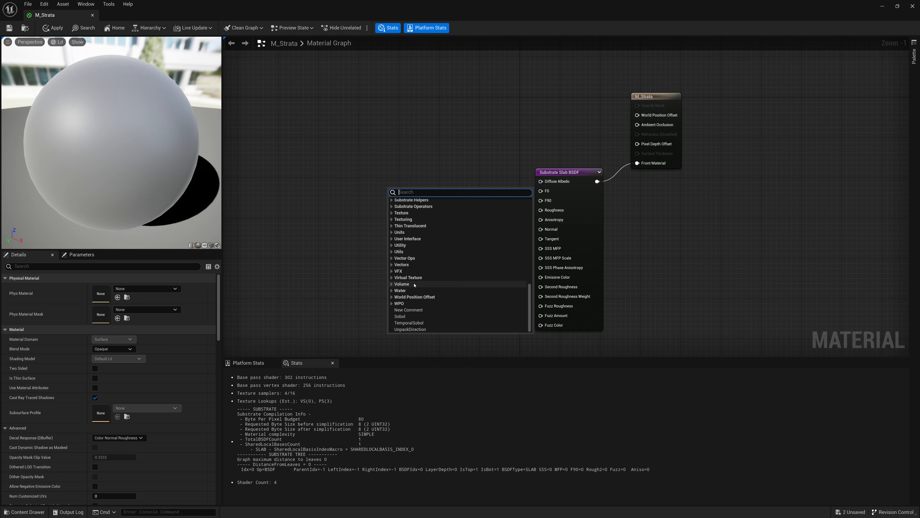
{"action": "double_click", "coordinate": [407, 208]}
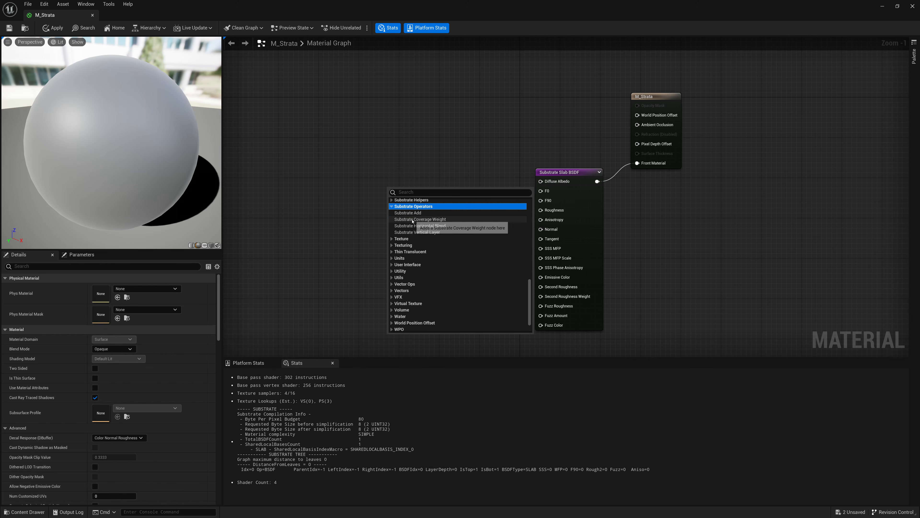
{"action": "left_click", "coordinate": [420, 221]}
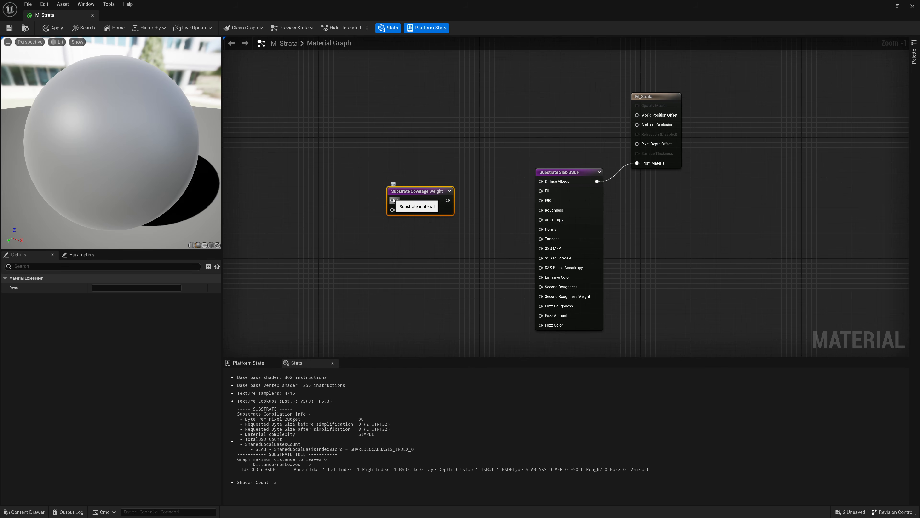
Pull trial wires from the Coverage Weight node's A and Weight inputs, discard them and delete the node
{"action": "left_click_drag", "start_coordinate": [393, 200], "coordinate": [349, 160]}
{"action": "left_click", "coordinate": [347, 145]}
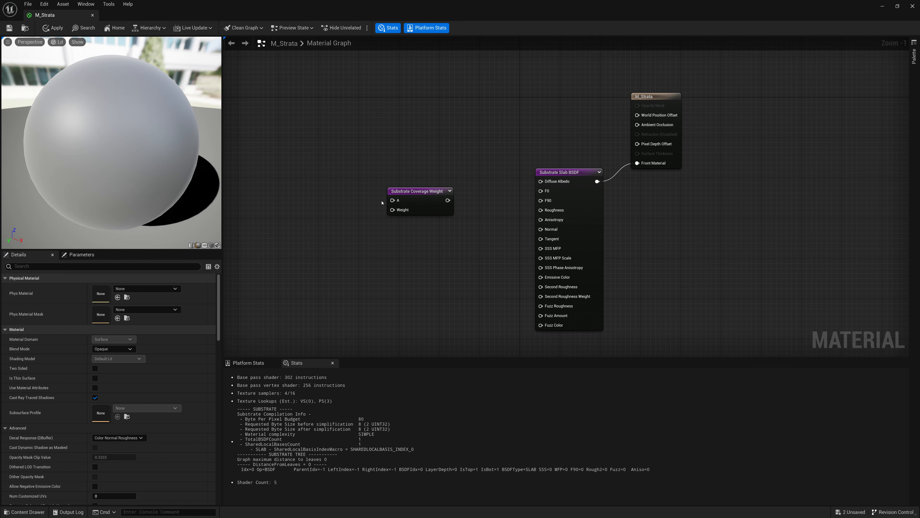
{"action": "left_click_drag", "start_coordinate": [392, 210], "coordinate": [373, 235]}
{"action": "left_click", "coordinate": [358, 210]}
{"action": "left_click", "coordinate": [427, 207]}
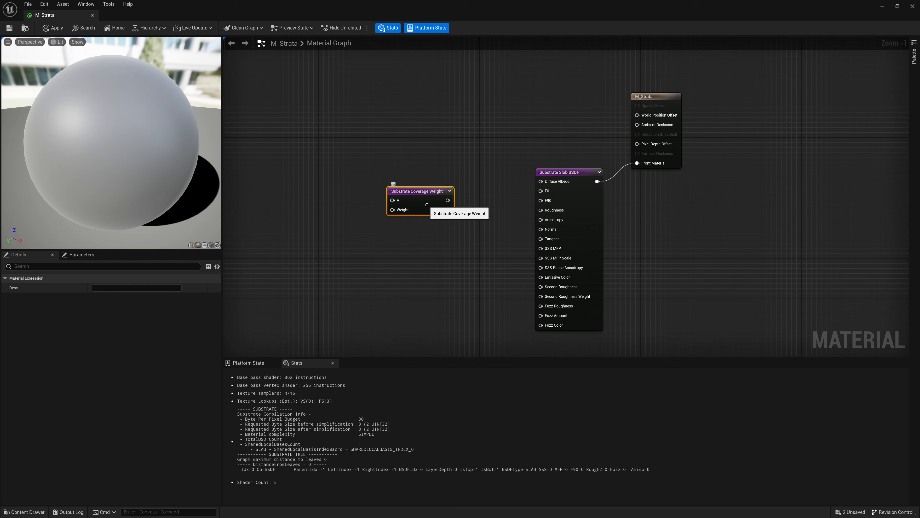
{"action": "key", "text": "Delete"}
Search for "substrate oper", place a Substrate Horizontal Blend node beside the Slab BSDF and delete it again
{"action": "right_click", "coordinate": [427, 207]}
{"action": "type", "text": "s"}
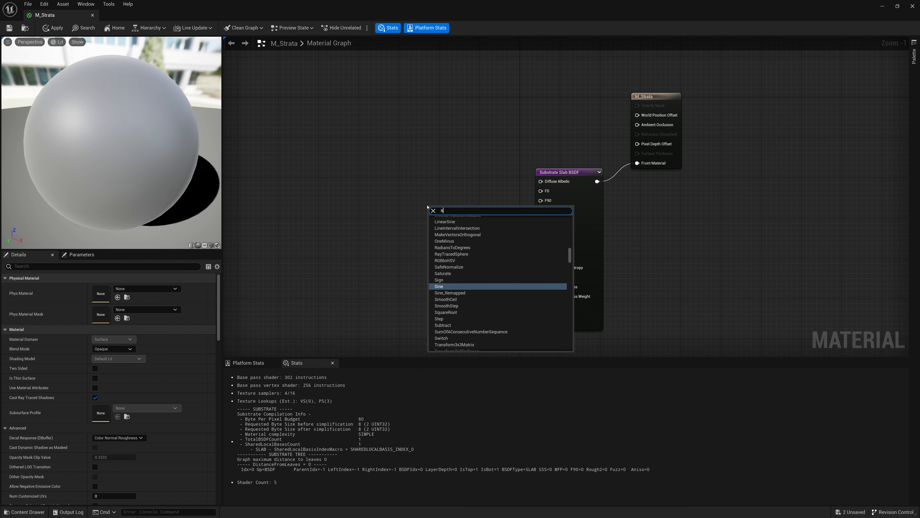
{"action": "type", "text": "ubstrat"}
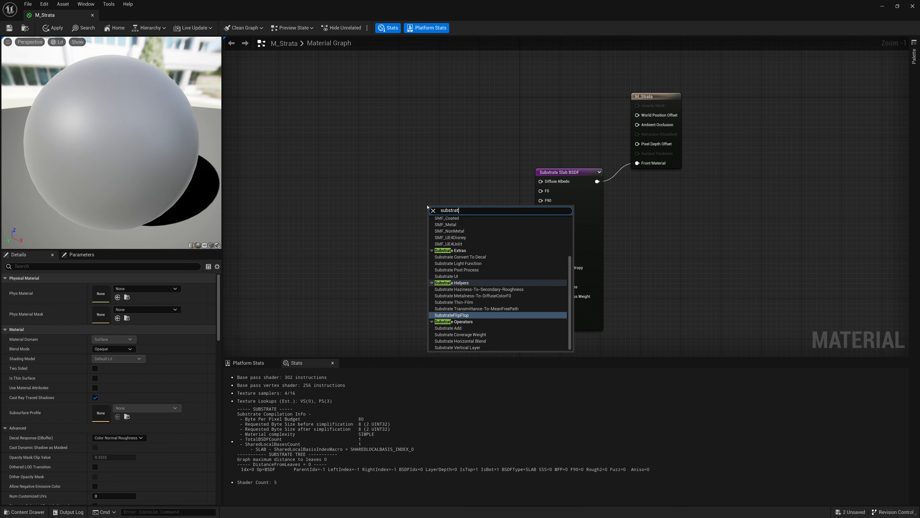
{"action": "type", "text": "e oper"}
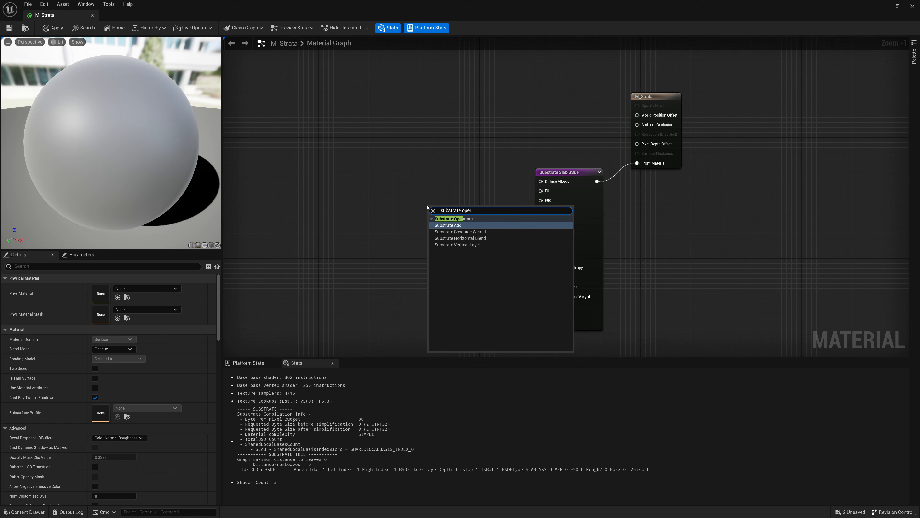
{"action": "left_click", "coordinate": [451, 239]}
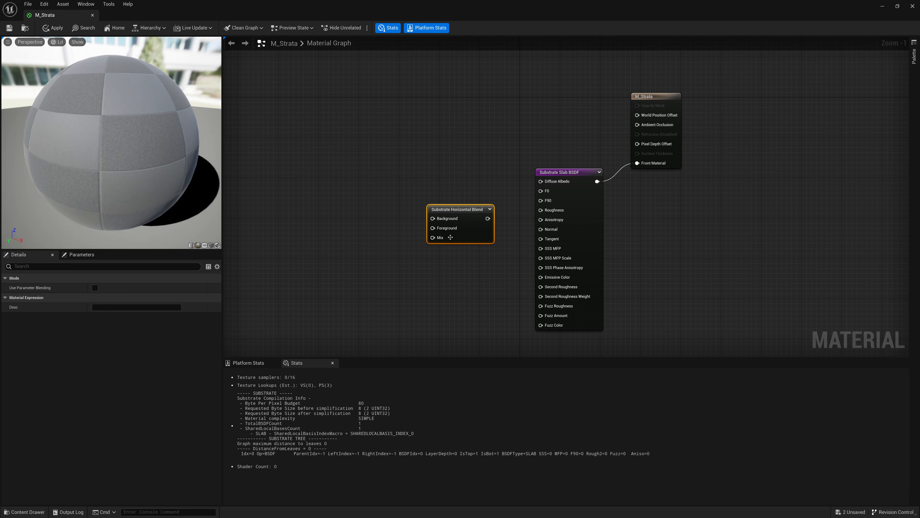
{"action": "left_click_drag", "start_coordinate": [473, 212], "coordinate": [458, 178]}
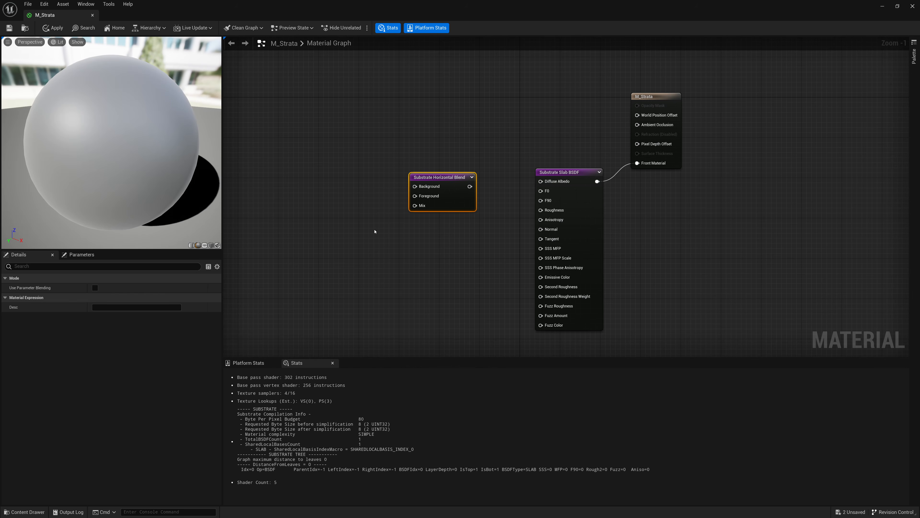
{"action": "key", "text": "Delete"}
Search for "Vertic" and add a Substrate Vertical Layer node beside the Slab BSDF
{"action": "right_click", "coordinate": [445, 180]}
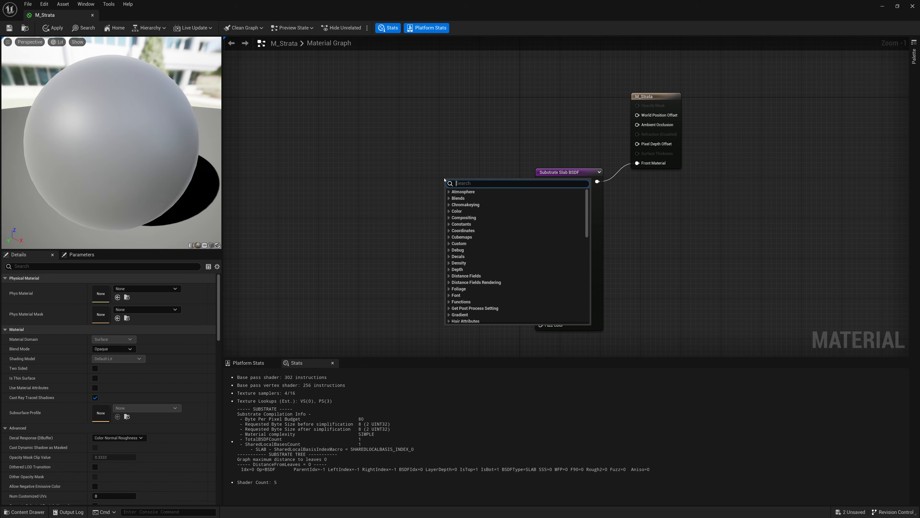
{"action": "type", "text": "Vertic"}
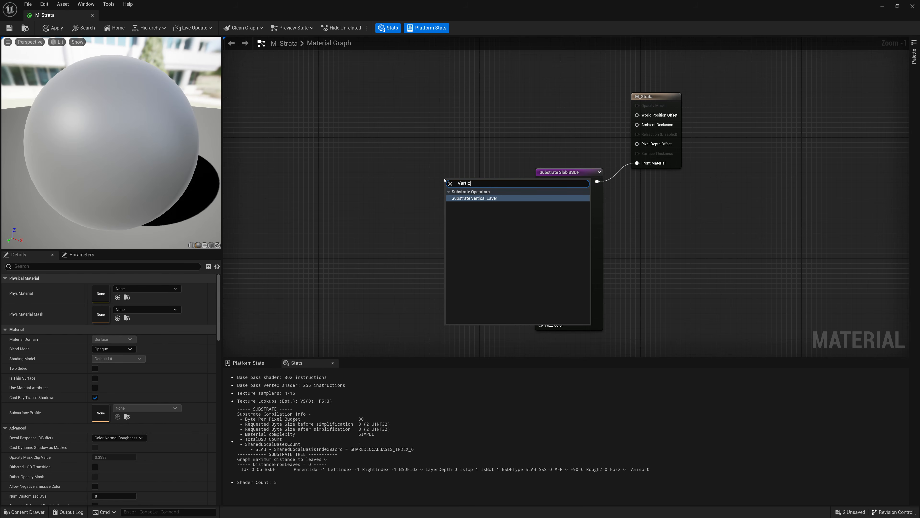
{"action": "key", "text": "Return"}
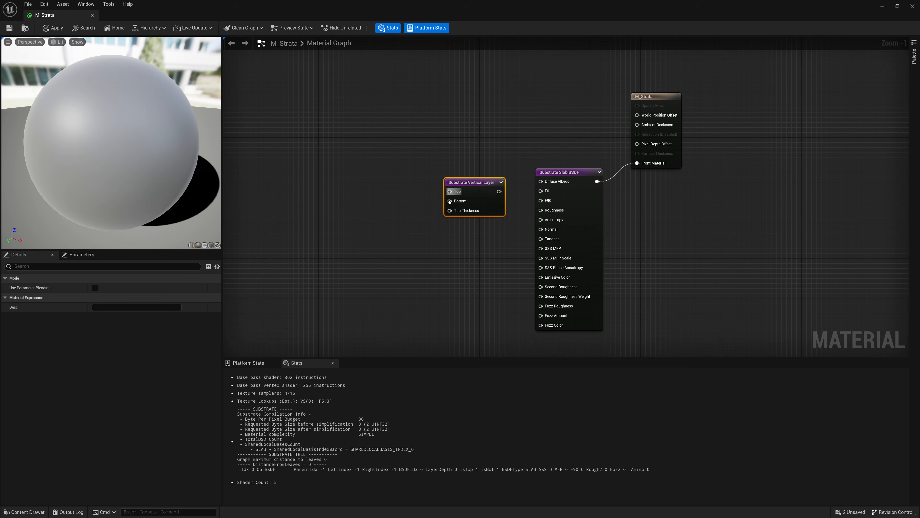
Pull trial wires from the Vertical Layer node's inputs, discard them and delete the node
{"action": "left_click_drag", "start_coordinate": [450, 201], "coordinate": [410, 233]}
{"action": "left_click", "coordinate": [401, 188]}
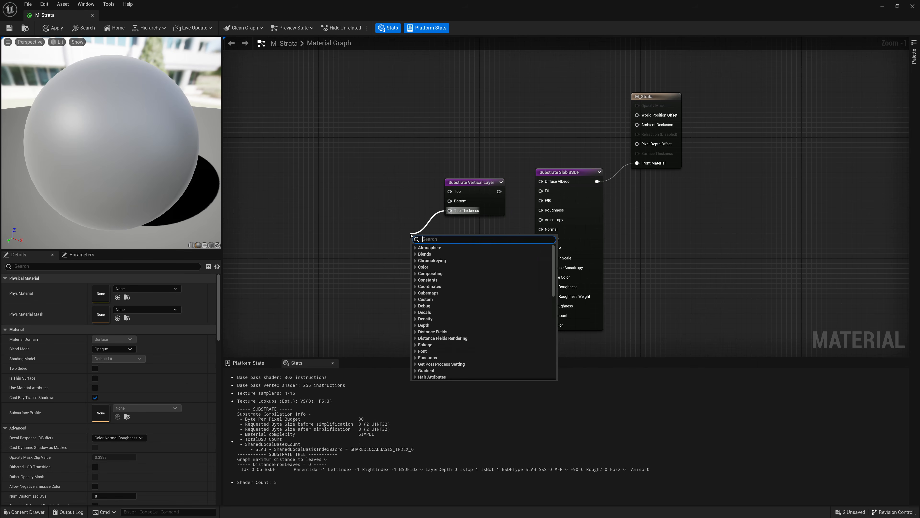
{"action": "left_click", "coordinate": [399, 213]}
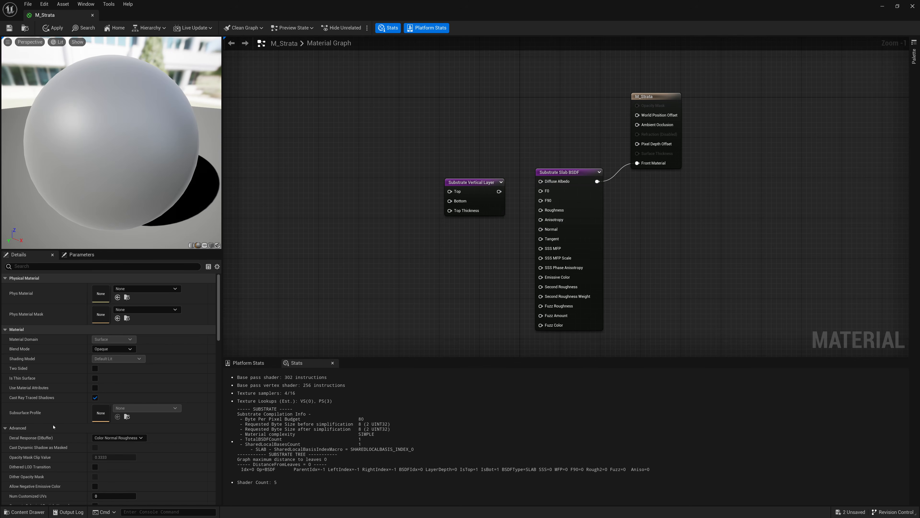
{"action": "left_click", "coordinate": [477, 188]}
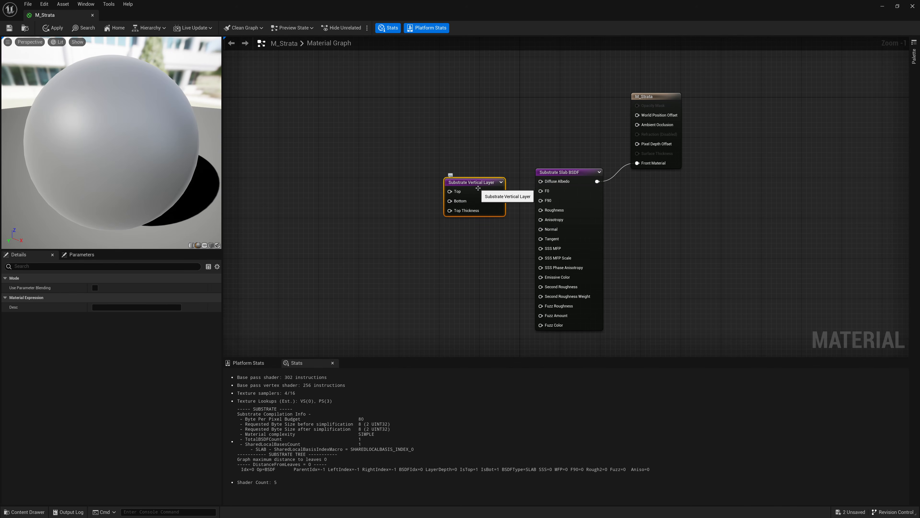
{"action": "key", "text": "Delete"}
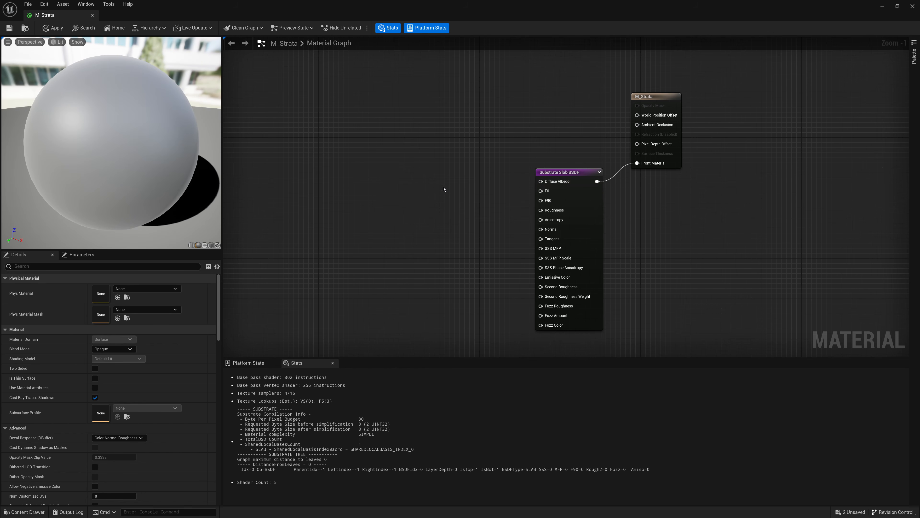
Add a Substrate Thin-Film node and connect its Specular Color to the Slab's F0 and its Edge Specular Color to F90
{"action": "right_click", "coordinate": [425, 185]}
{"action": "type", "text": "thin film"}
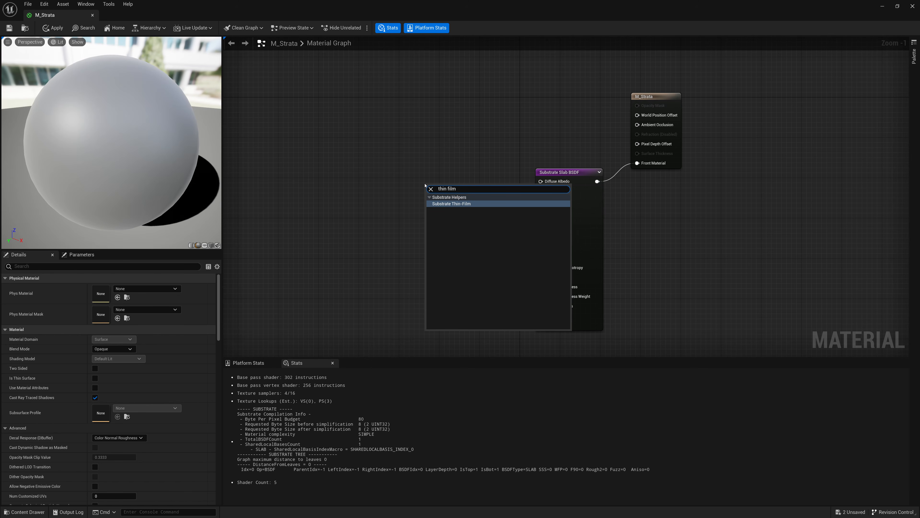
{"action": "key", "text": "Return"}
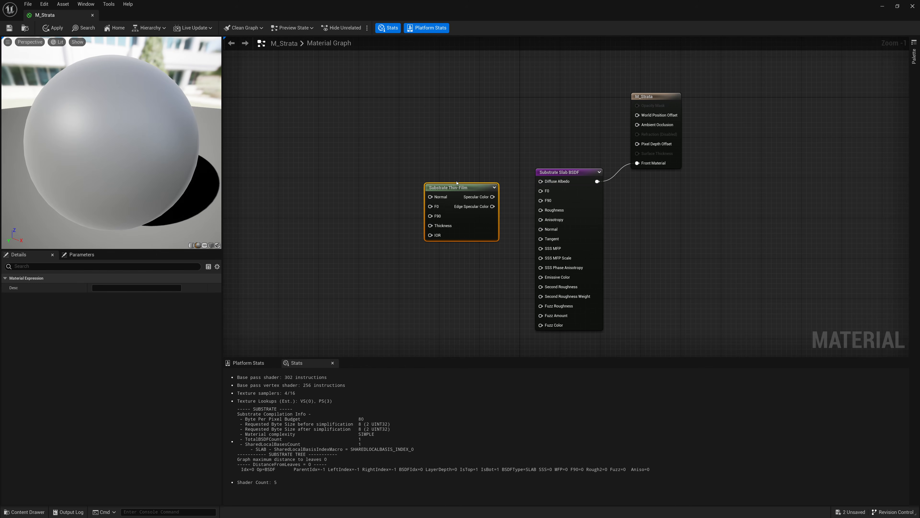
{"action": "left_click_drag", "start_coordinate": [456, 183], "coordinate": [478, 185]}
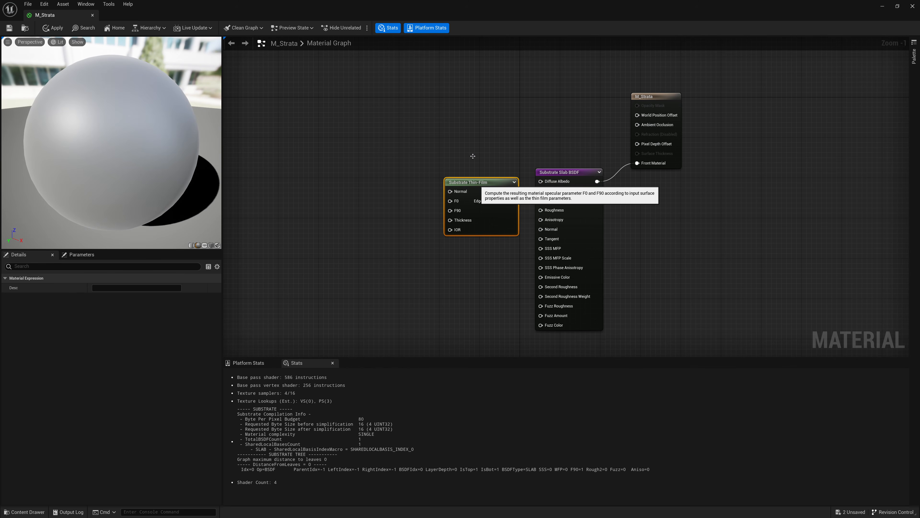
{"action": "left_click", "coordinate": [448, 193]}
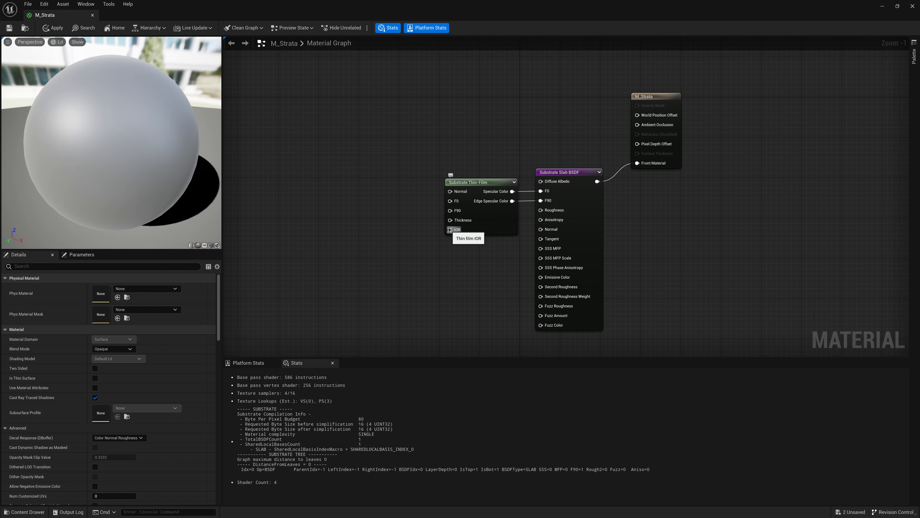
Add a Constant with value 0.15 and connect it to the Thin-Film node's Thickness input
{"action": "right_click", "coordinate": [388, 204]}
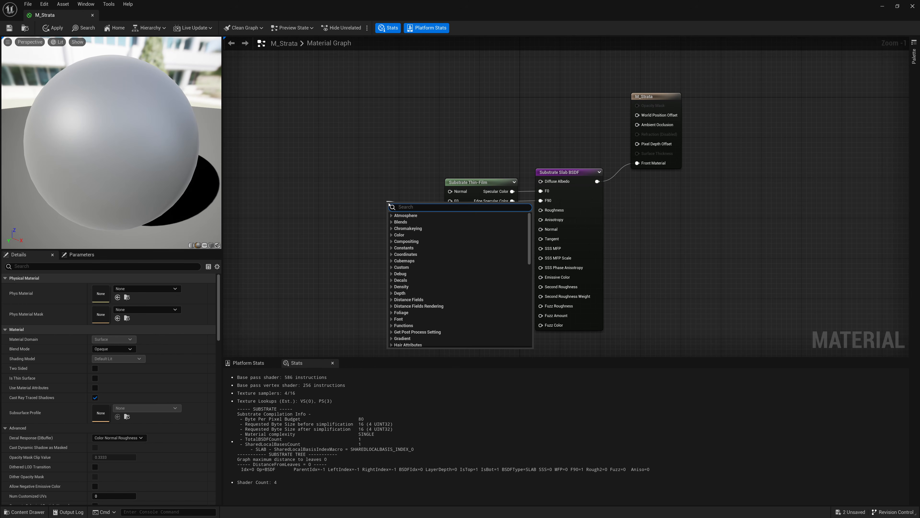
{"action": "type", "text": "const"}
{"action": "key", "text": "Return"}
{"action": "left_click", "coordinate": [412, 216]}
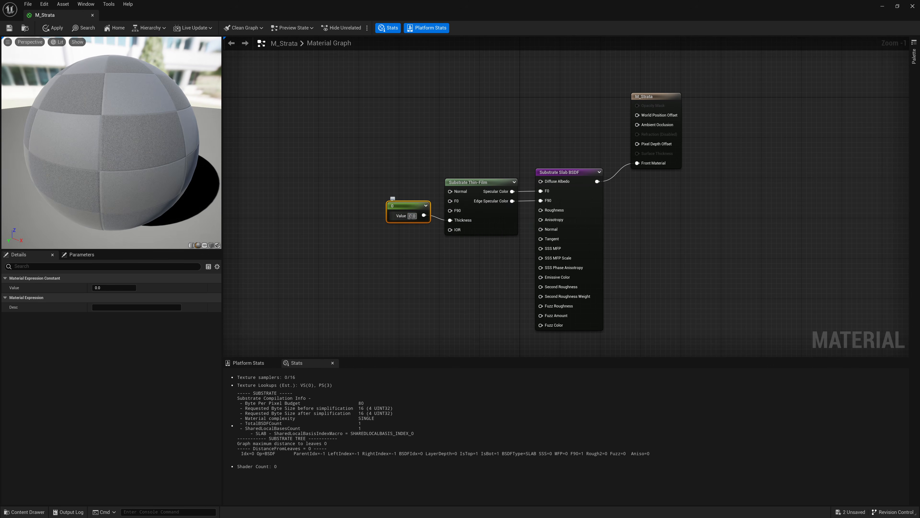
{"action": "type", "text": "1"}
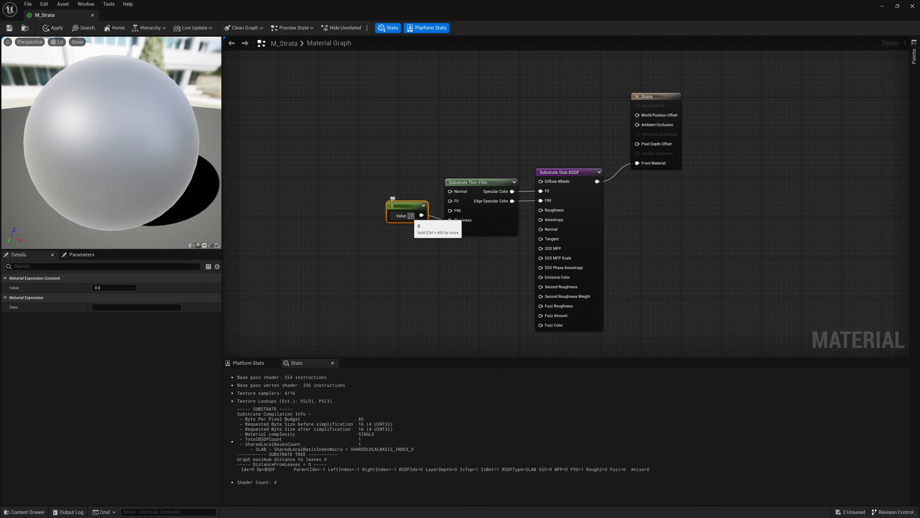
{"action": "type", "text": "5"}
{"action": "key", "text": "Return"}
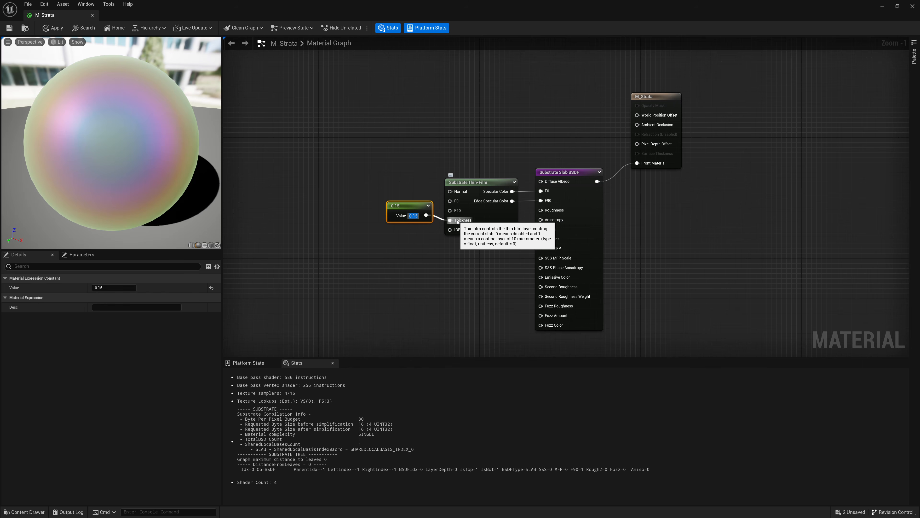
Try a thin-film thickness of 0.5 on the preview sphere and set the Constant back to 0.15
{"action": "left_click_drag", "start_coordinate": [145, 127], "coordinate": [103, 140]}
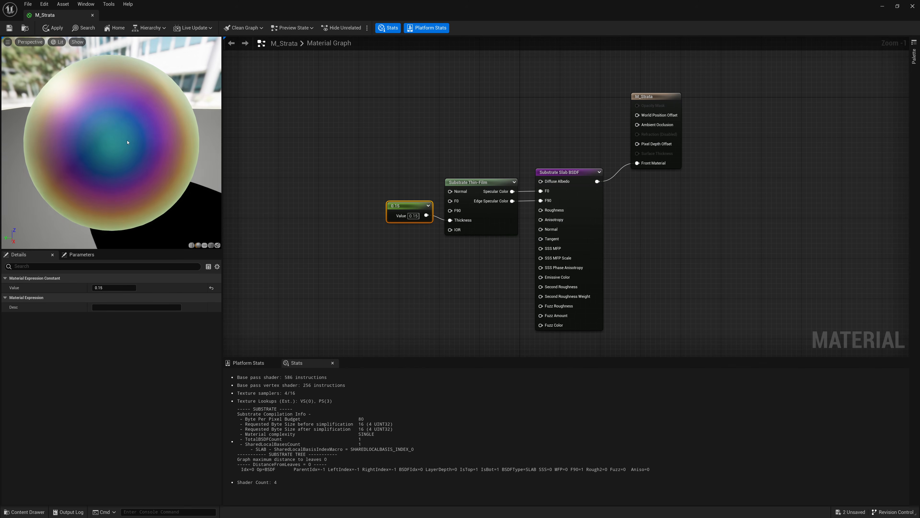
{"action": "scroll", "coordinate": [127, 142], "scroll_direction": "down", "scroll_amount": 1}
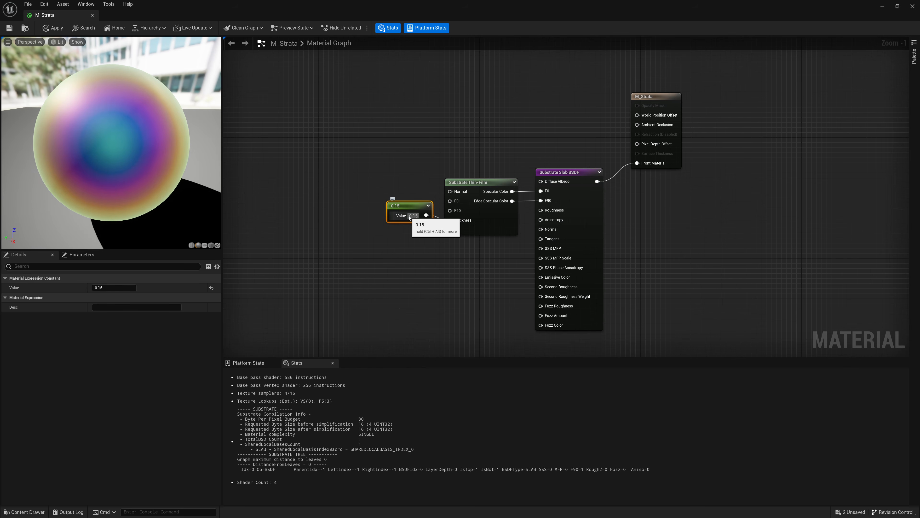
{"action": "type", "text": "0.5"}
{"action": "key", "text": "Return"}
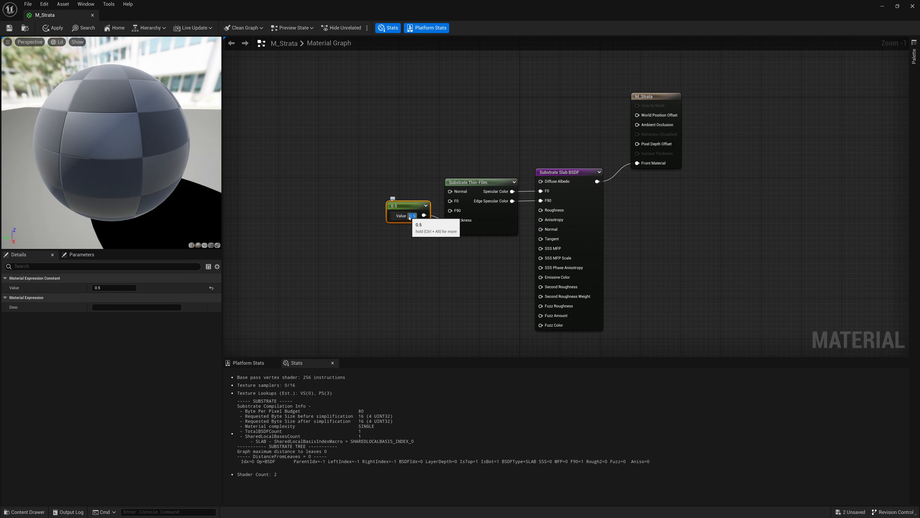
{"action": "type", "text": "0.15"}
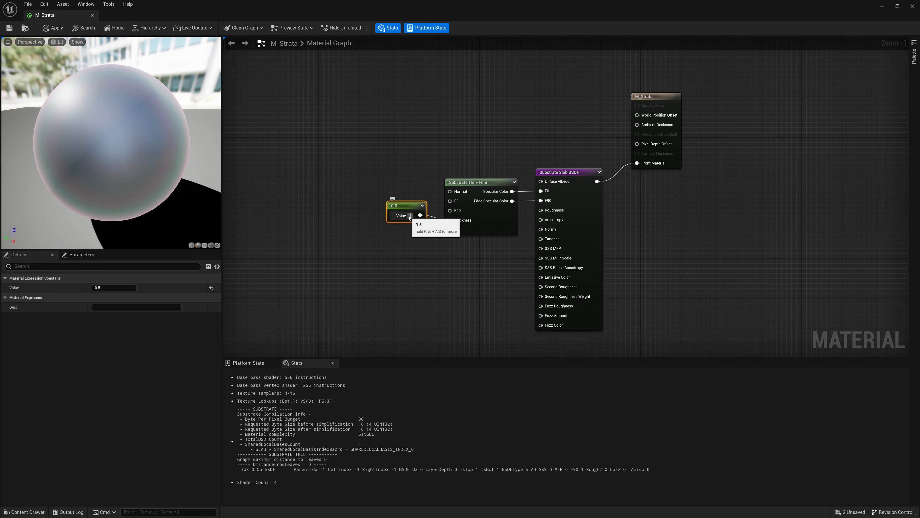
{"action": "key", "text": "Return"}
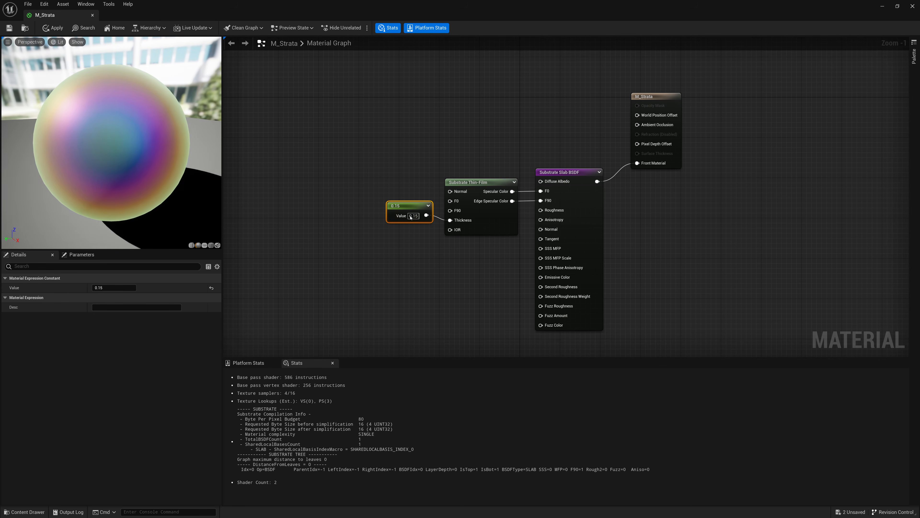
Create a Constant on the Thin-Film node's IOR input, place it below the thickness Constant and set it to 2
{"action": "left_click_drag", "start_coordinate": [450, 229], "coordinate": [417, 241]}
{"action": "type", "text": "const"}
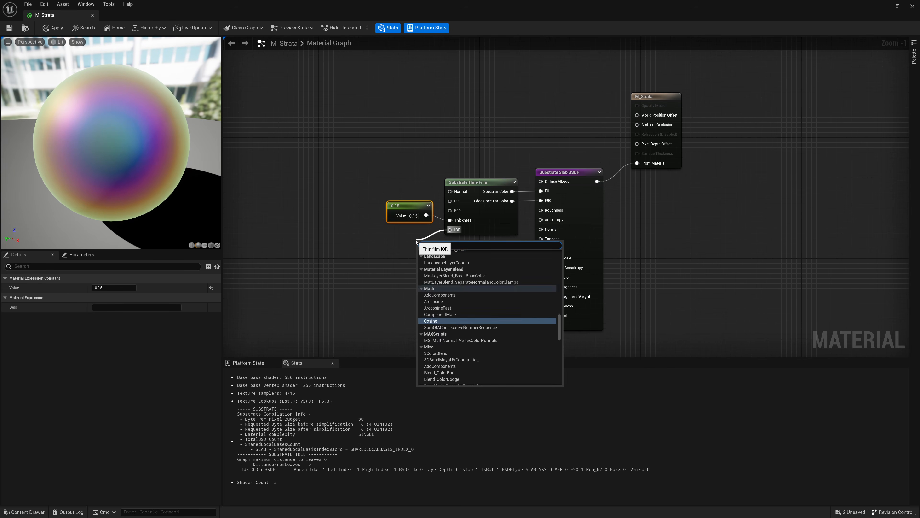
{"action": "key", "text": "Return"}
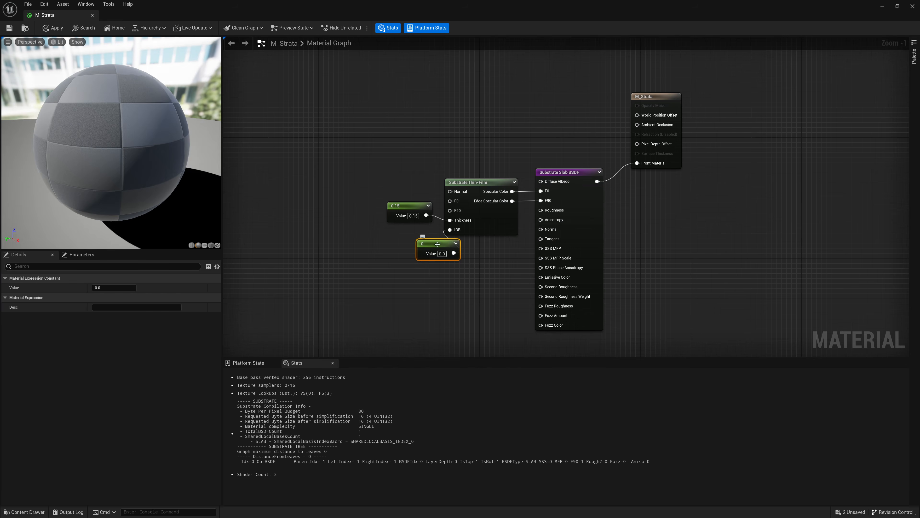
{"action": "left_click_drag", "start_coordinate": [419, 243], "coordinate": [381, 243]}
{"action": "left_click", "coordinate": [404, 253]}
{"action": "type", "text": "2"}
{"action": "key", "text": "Return"}
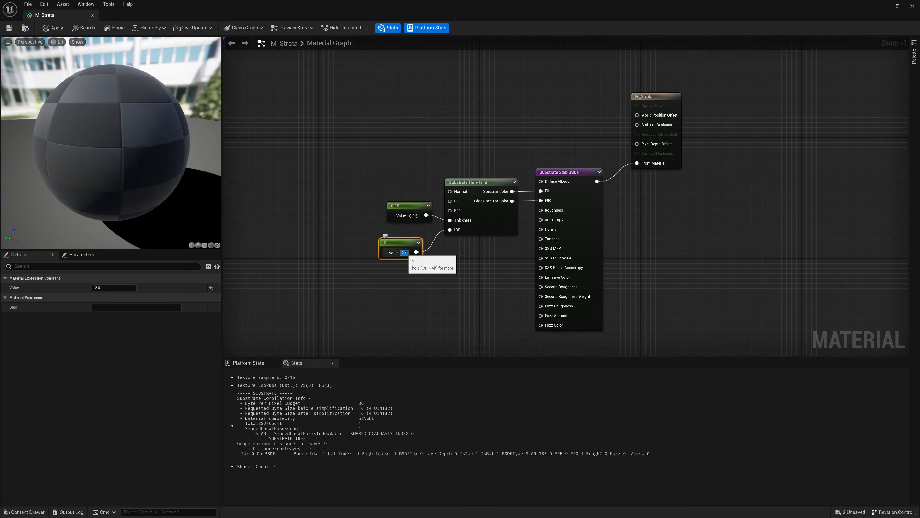
Try an IOR value of 1.5 and delete the IOR Constant
{"action": "type", "text": "1.4"}
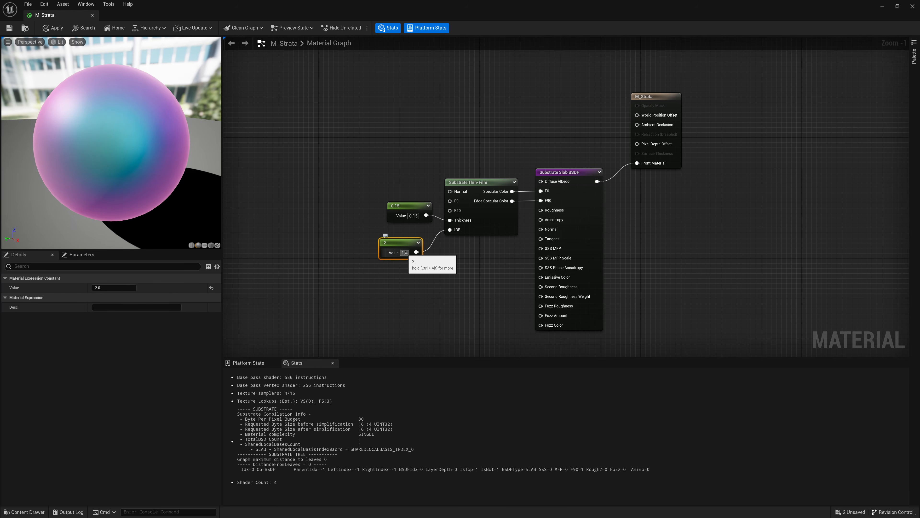
{"action": "key", "text": "BackSpace"}
{"action": "type", "text": "5"}
{"action": "key", "text": "Return"}
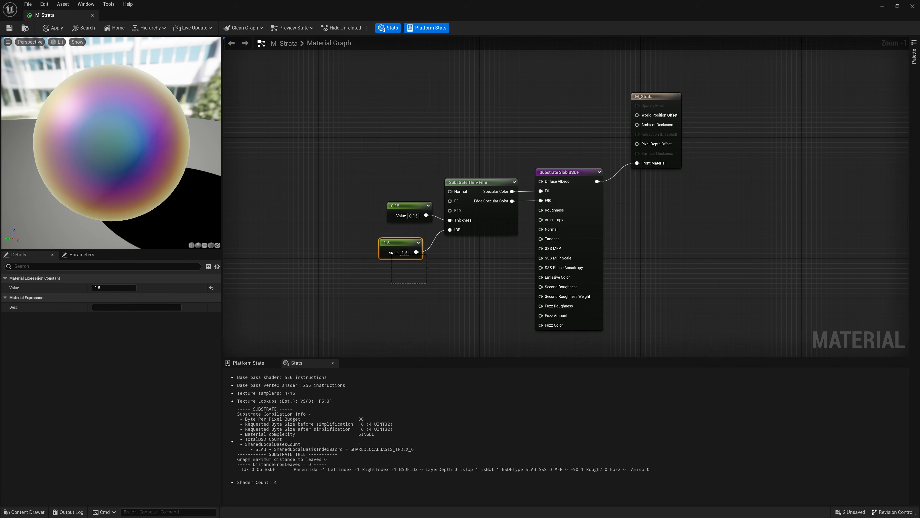
{"action": "key", "text": "Delete"}
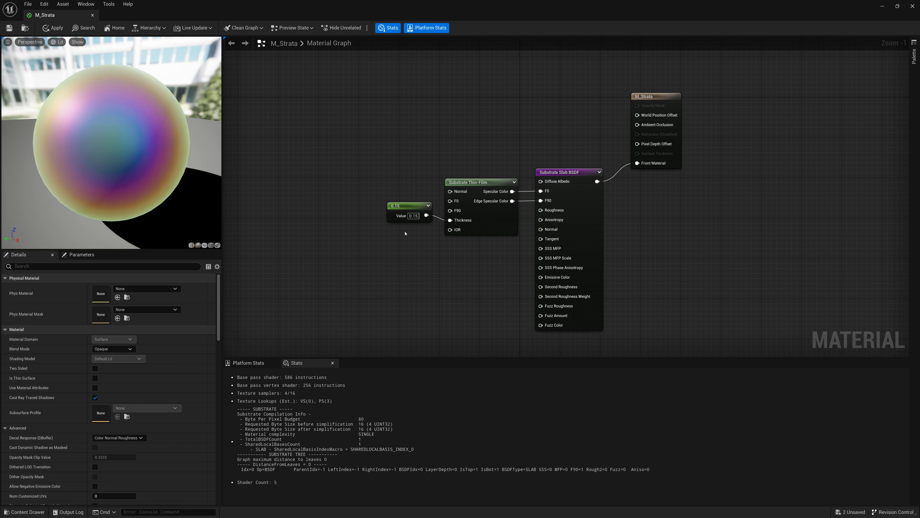
Move the thickness Constant farther from the Thin-Film node and inspect the preview sphere from a distance
{"action": "left_click_drag", "start_coordinate": [410, 206], "coordinate": [396, 213]}
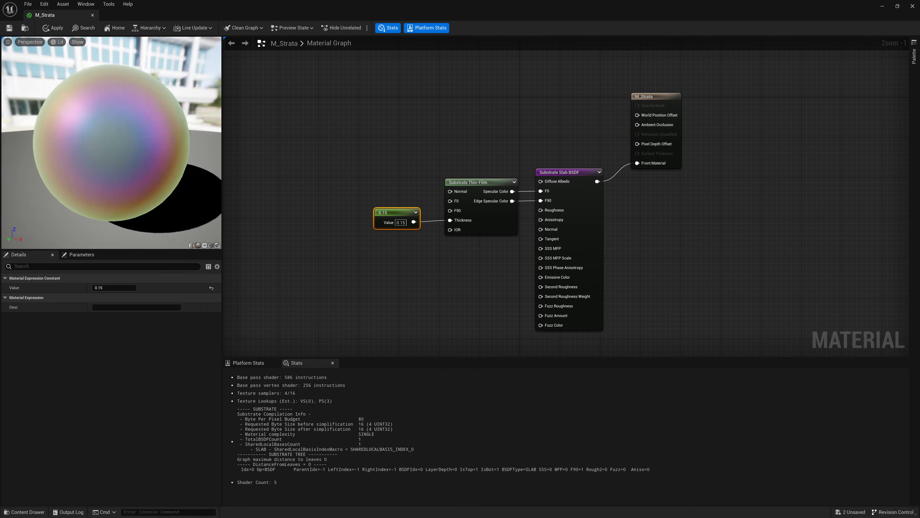
{"action": "scroll", "coordinate": [134, 166], "scroll_direction": "down", "scroll_amount": 7}
{"action": "mouse_move", "coordinate": [134, 167]}
{"action": "left_mouse_down"}
{"action": "mouse_move", "coordinate": [29, 171]}
{"action": "mouse_move", "coordinate": [163, 167]}
{"action": "mouse_move", "coordinate": [73, 170]}
{"action": "mouse_move", "coordinate": [147, 161]}
{"action": "left_mouse_up"}
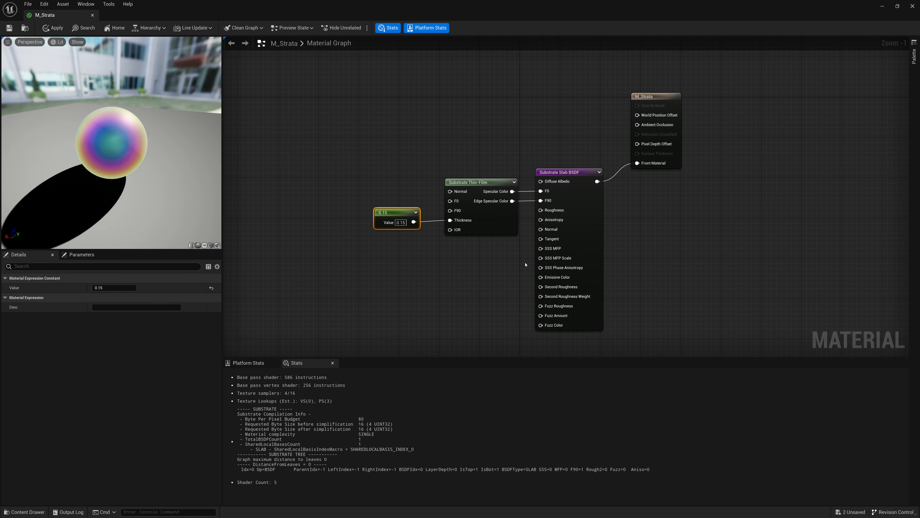
Add a Constant of 0 above the Thin-Film node and connect it to the Slab BSDF's Diffuse Albedo
{"action": "right_click", "coordinate": [471, 104]}
{"action": "type", "text": "c"}
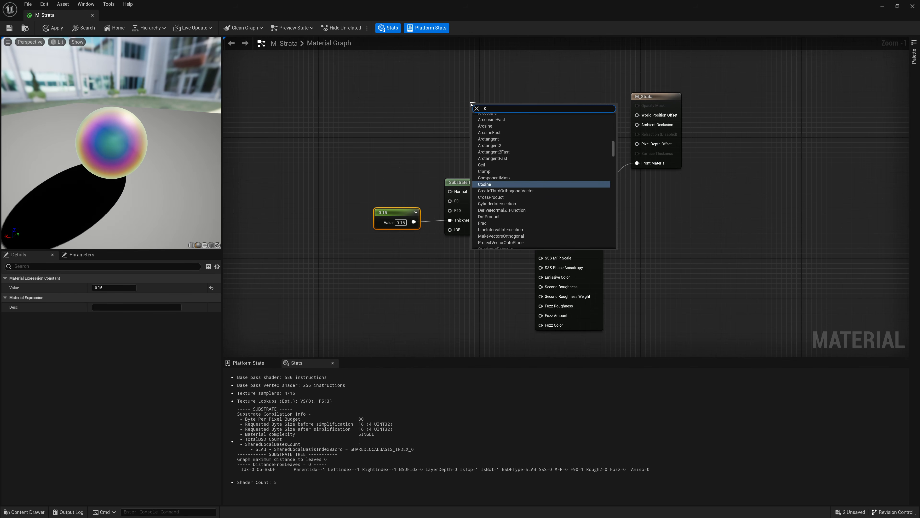
{"action": "type", "text": "ons"}
{"action": "key", "text": "Return"}
{"action": "left_click_drag", "start_coordinate": [479, 106], "coordinate": [484, 141]}
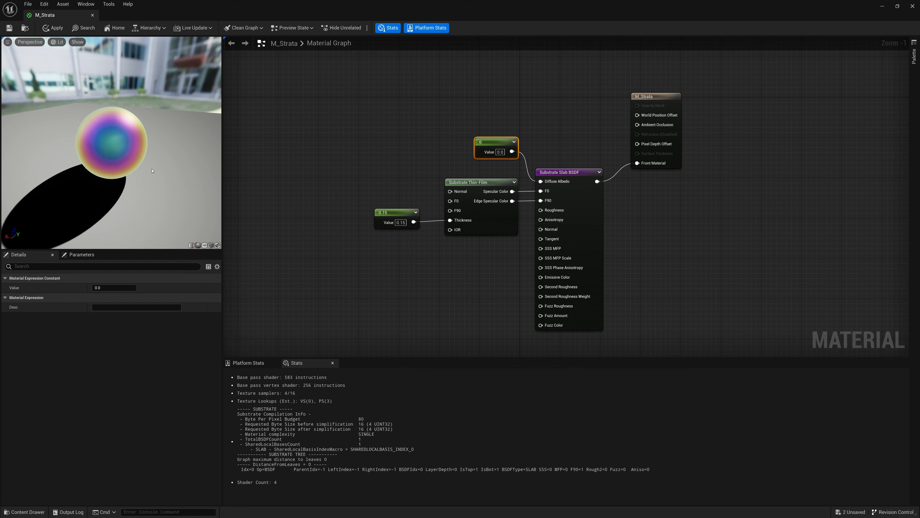
Create a Constant on the Slab BSDF's Roughness input, set it to 0.1 and place it below the Thin-Film node
{"action": "left_click_drag", "start_coordinate": [540, 210], "coordinate": [486, 262]}
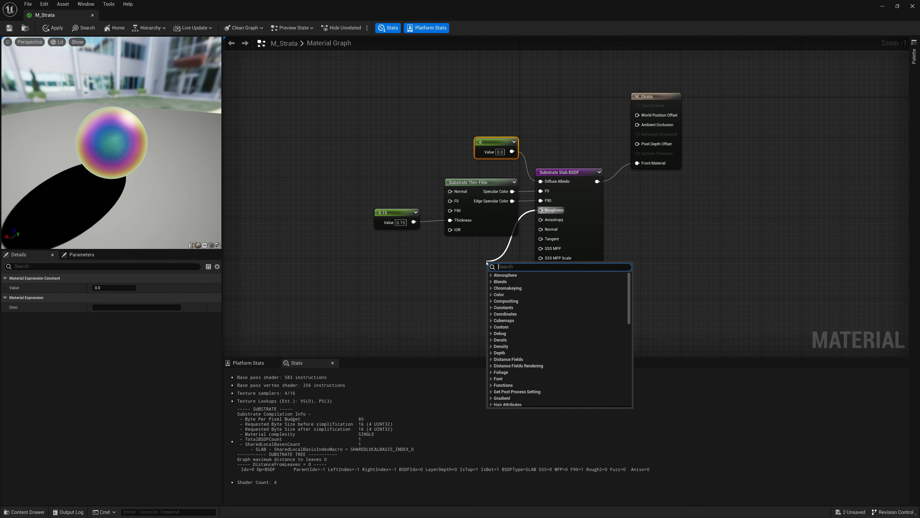
{"action": "type", "text": "cons"}
{"action": "key", "text": "Return"}
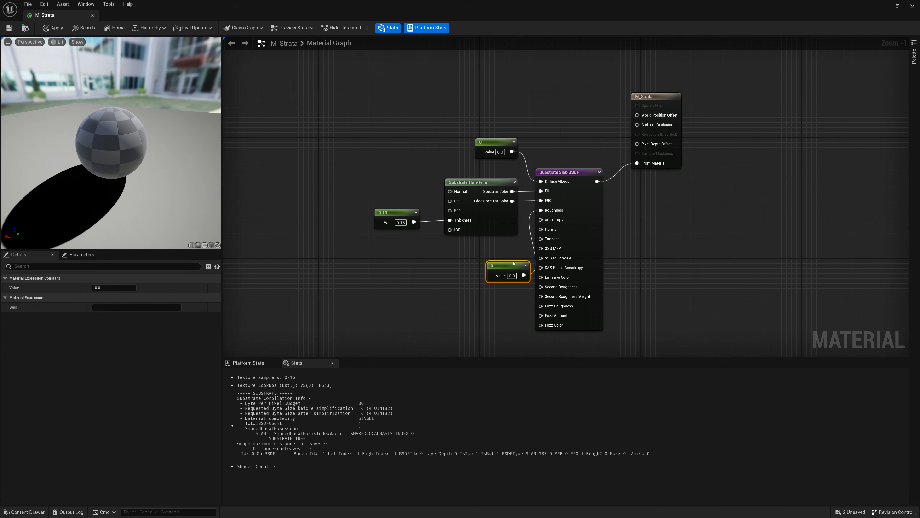
{"action": "left_click_drag", "start_coordinate": [495, 257], "coordinate": [495, 252]}
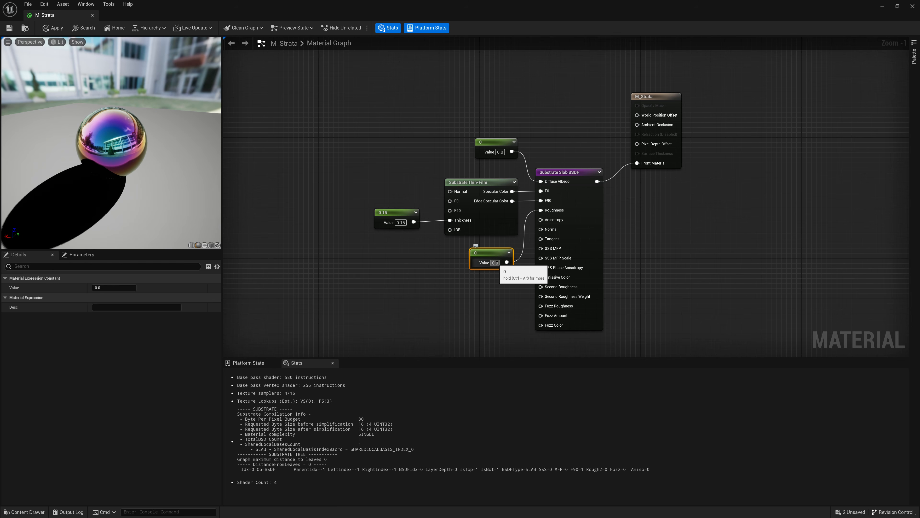
{"action": "type", "text": "0.1"}
{"action": "key", "text": "Return"}
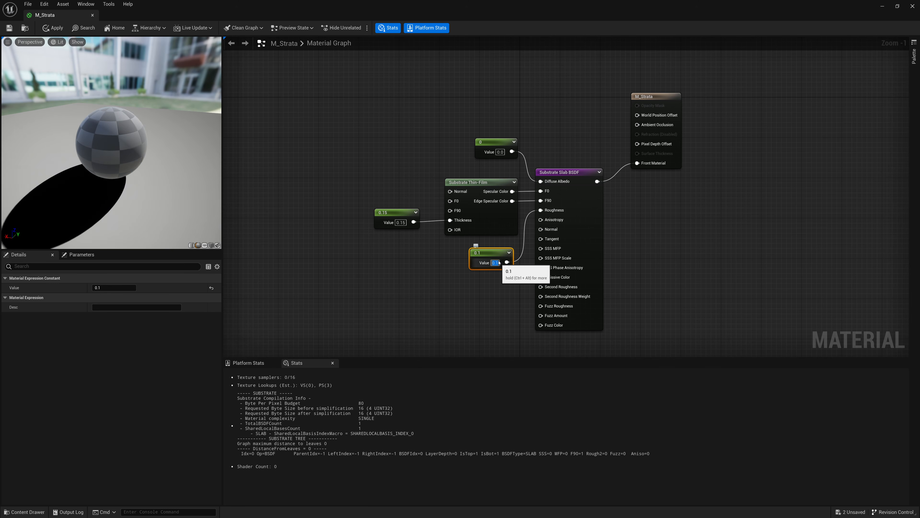
{"action": "left_click_drag", "start_coordinate": [495, 256], "coordinate": [495, 251]}
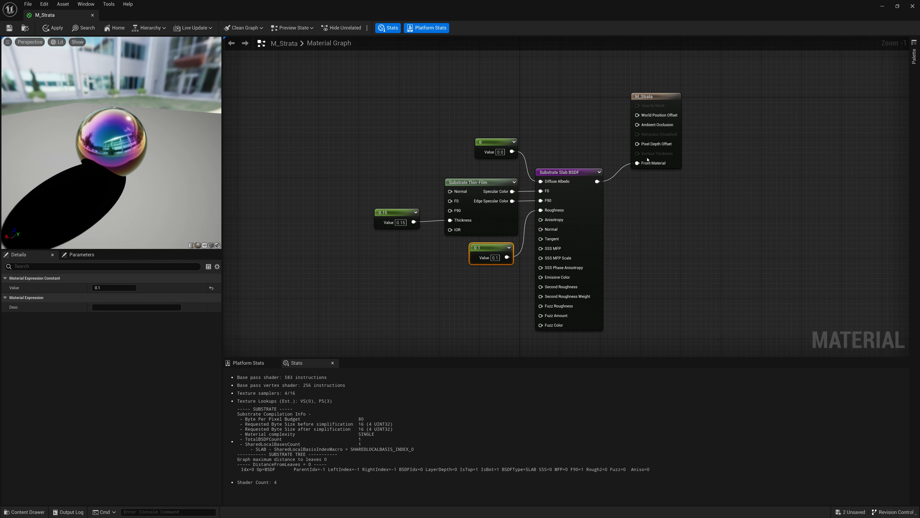
Move the M_Strata result node farther from the Slab BSDF and shift the Thin-Film node group upward to free space below
{"action": "left_click_drag", "start_coordinate": [663, 95], "coordinate": [743, 116]}
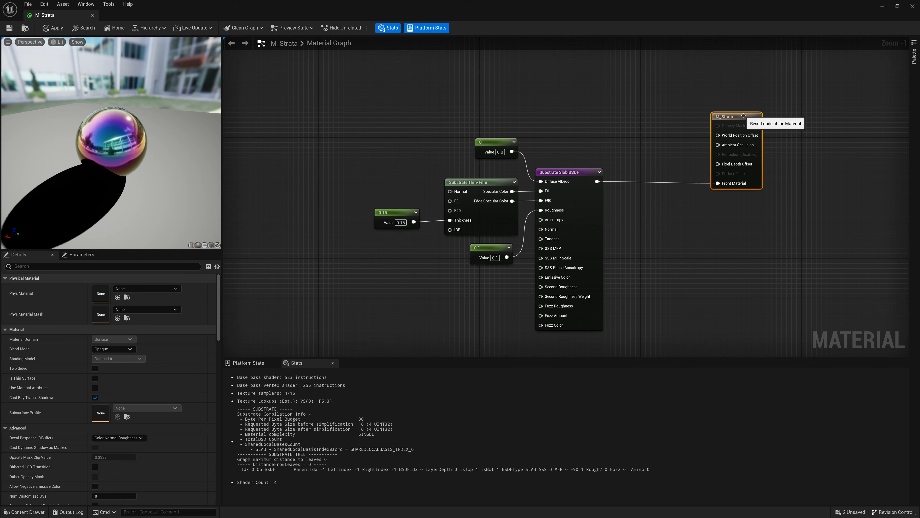
{"action": "left_click_drag", "start_coordinate": [667, 123], "coordinate": [422, 302]}
{"action": "left_click_drag", "start_coordinate": [571, 235], "coordinate": [574, 177]}
{"action": "left_click", "coordinate": [530, 313]}
Add a second Substrate Slab BSDF node below the existing one
{"action": "right_click", "coordinate": [568, 305]}
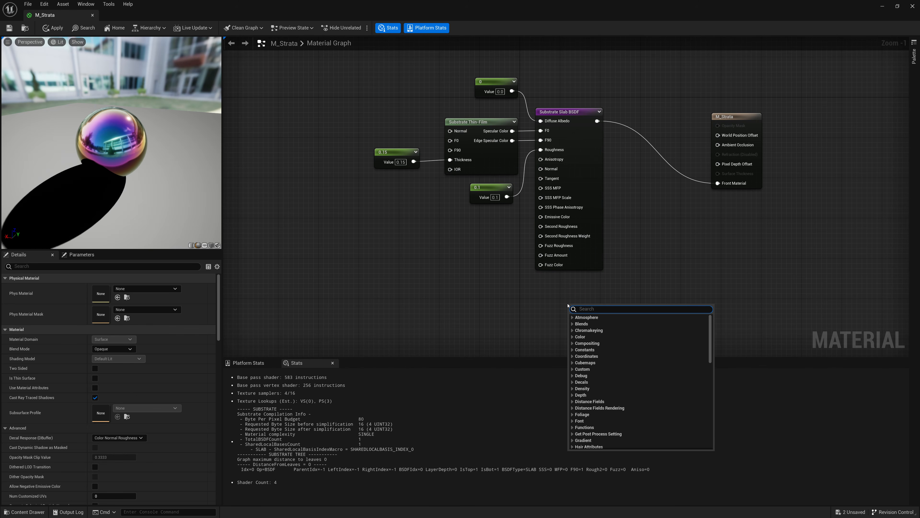
{"action": "type", "text": "substrate"}
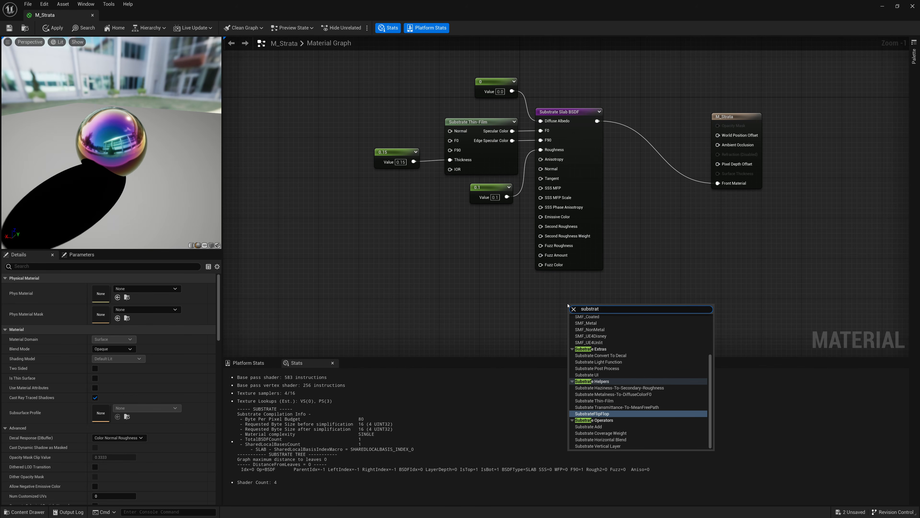
{"action": "key", "text": "BackSpace"}
{"action": "key", "text": "BackSpace"}
{"action": "key", "text": "BackSpace"}
{"action": "key", "text": "BackSpace"}
{"action": "key", "text": "BackSpace"}
{"action": "key", "text": "BackSpace"}
{"action": "key", "text": "BackSpace"}
{"action": "key", "text": "BackSpace"}
{"action": "type", "text": "slab"}
{"action": "key", "text": "Return"}
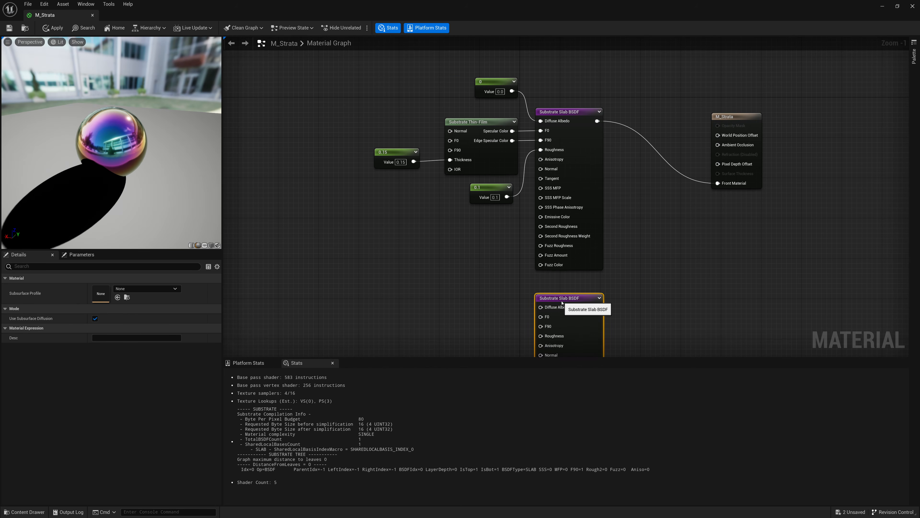
Create a Constant3Vector on the lower Slab BSDF's Diffuse Albedo input
{"action": "scroll", "coordinate": [509, 290], "scroll_direction": "down", "scroll_amount": 1}
{"action": "right_click_drag", "start_coordinate": [515, 265], "coordinate": [514, 249]}
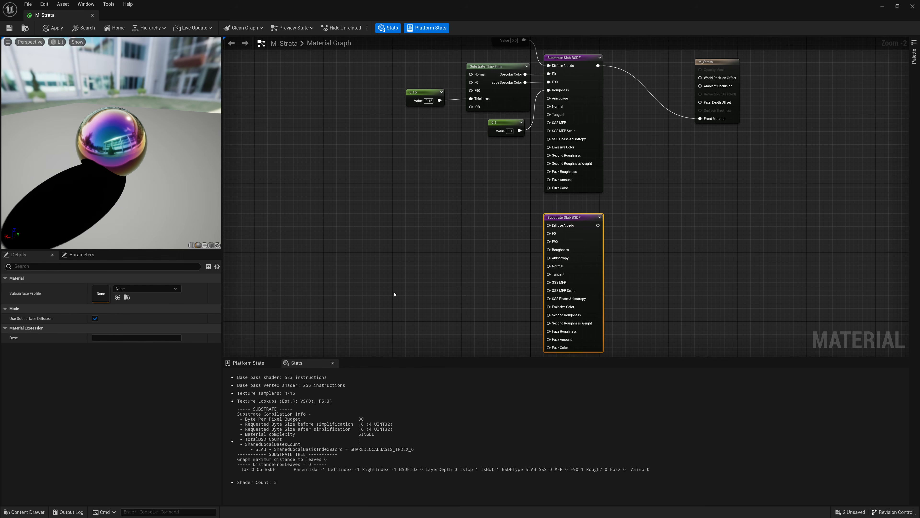
{"action": "left_click_drag", "start_coordinate": [549, 225], "coordinate": [420, 190]}
{"action": "type", "text": "con"}
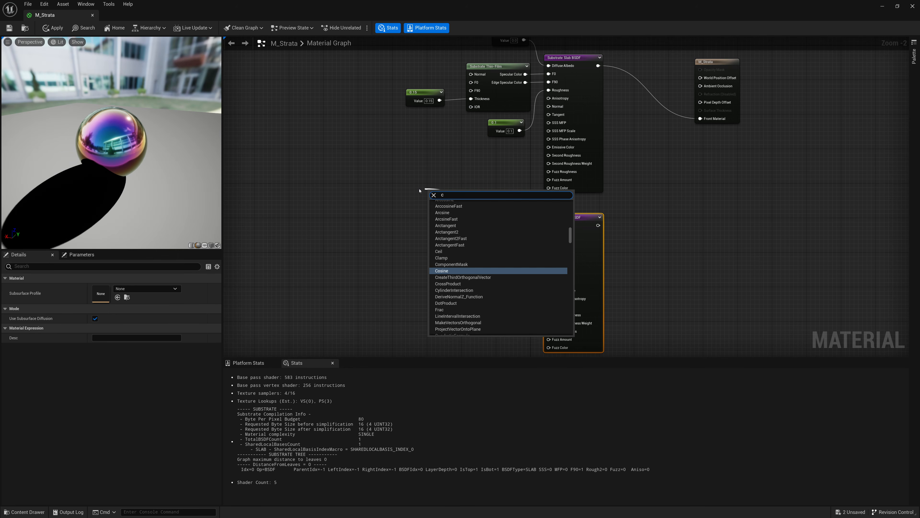
{"action": "key", "text": "Down"}
{"action": "key", "text": "Down"}
{"action": "key", "text": "Return"}
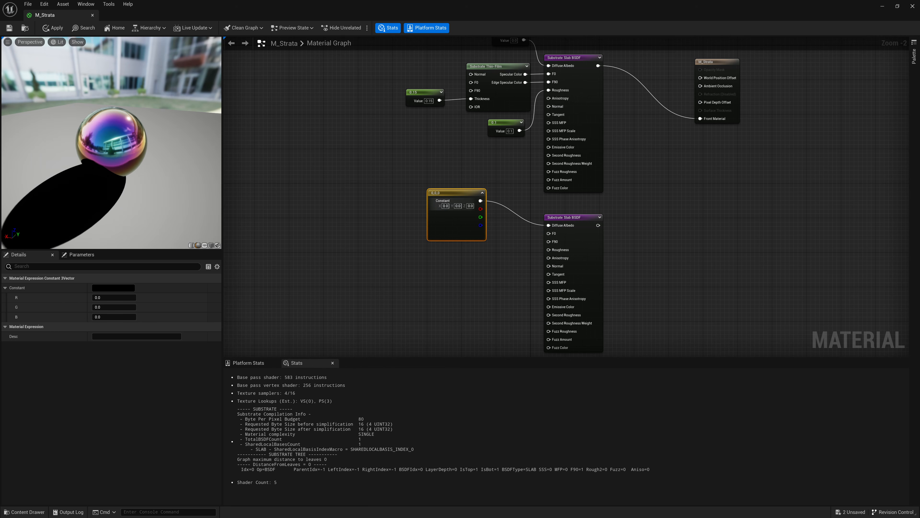
Set the Constant3Vector to X 0.9, Y 0.03, Z 0 and move it closer to the lower Slab BSDF
{"action": "left_click", "coordinate": [445, 206]}
{"action": "type", "text": "0.9"}
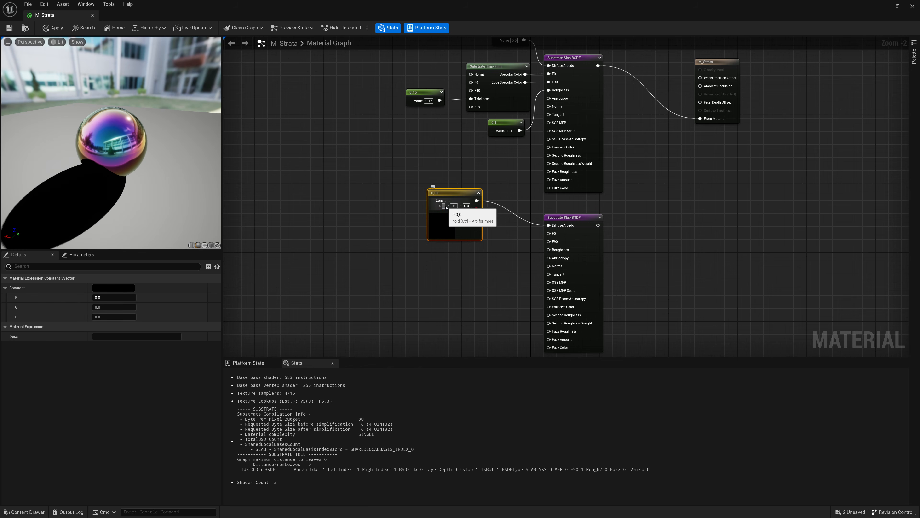
{"action": "key", "text": "Tab"}
{"action": "type", "text": ".0"}
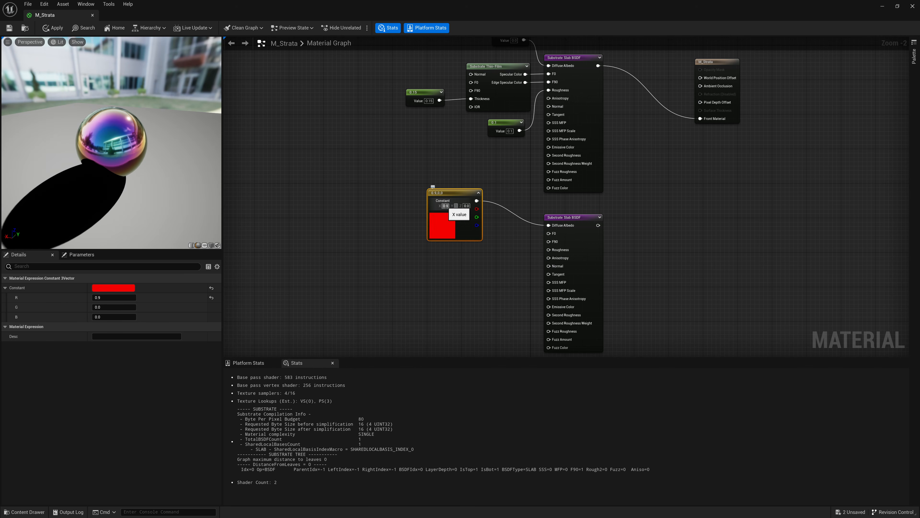
{"action": "type", "text": "3"}
{"action": "key", "text": "Tab"}
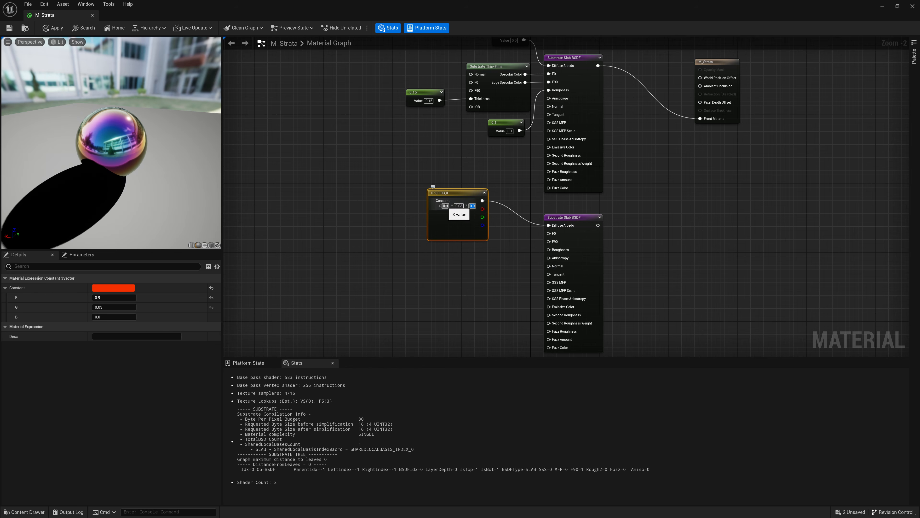
{"action": "left_click_drag", "start_coordinate": [451, 227], "coordinate": [472, 226]}
Connect the lower Slab BSDF to Front Material and drive its Roughness with a new Constant of 0.5
{"action": "left_click_drag", "start_coordinate": [598, 225], "coordinate": [700, 118]}
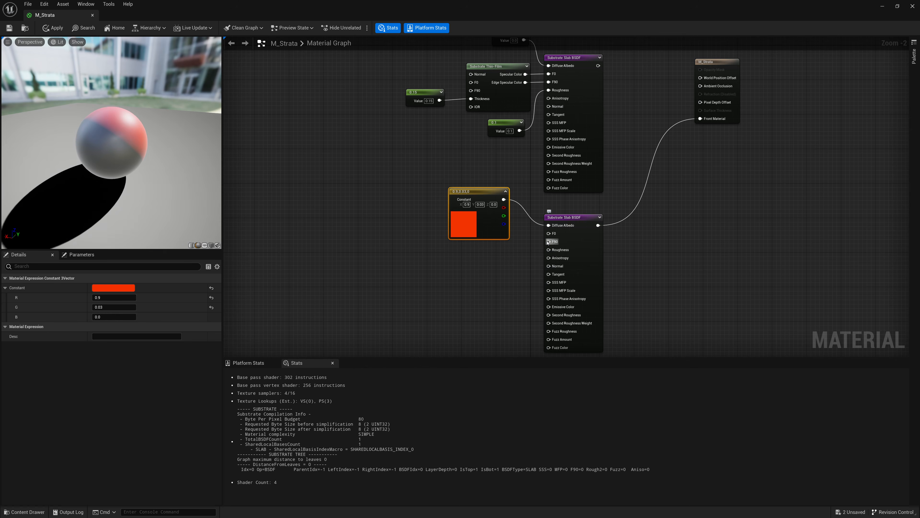
{"action": "left_click_drag", "start_coordinate": [549, 250], "coordinate": [480, 267]}
{"action": "type", "text": "const"}
{"action": "key", "text": "Return"}
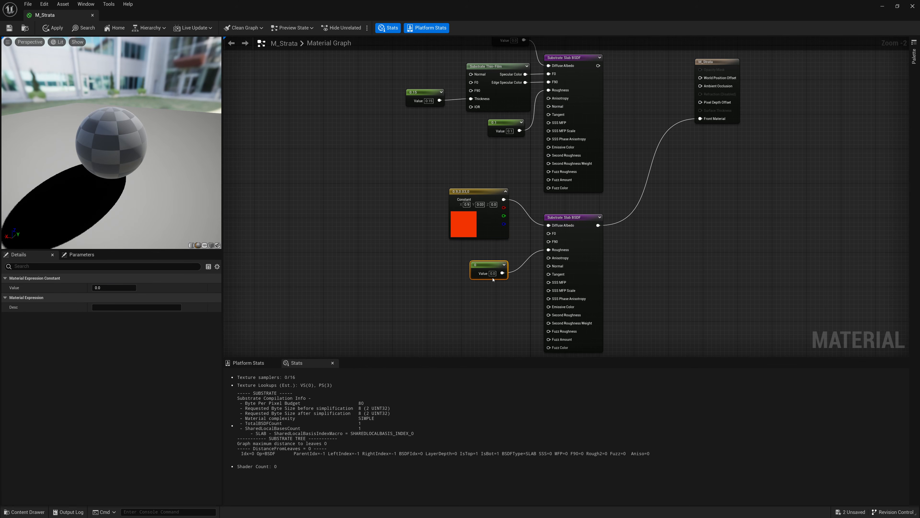
{"action": "left_click", "coordinate": [492, 273]}
{"action": "type", "text": "."}
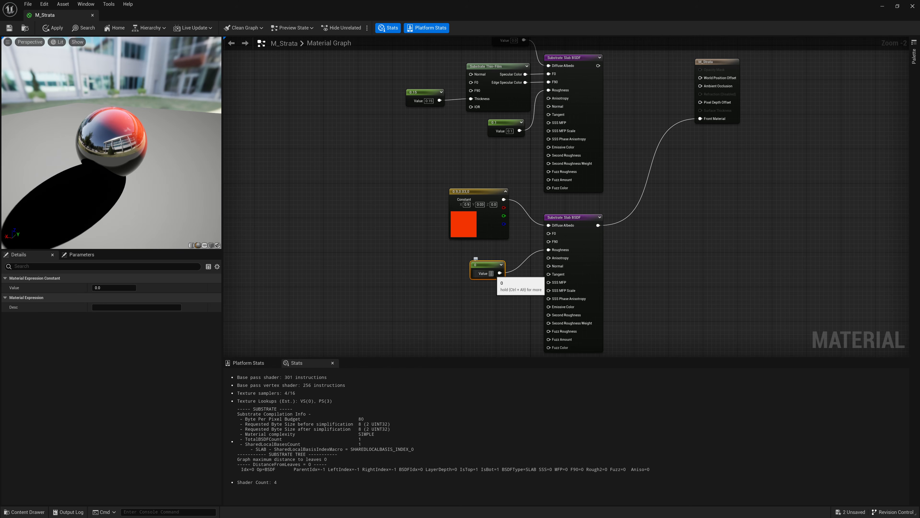
{"action": "type", "text": "5"}
{"action": "key", "text": "Return"}
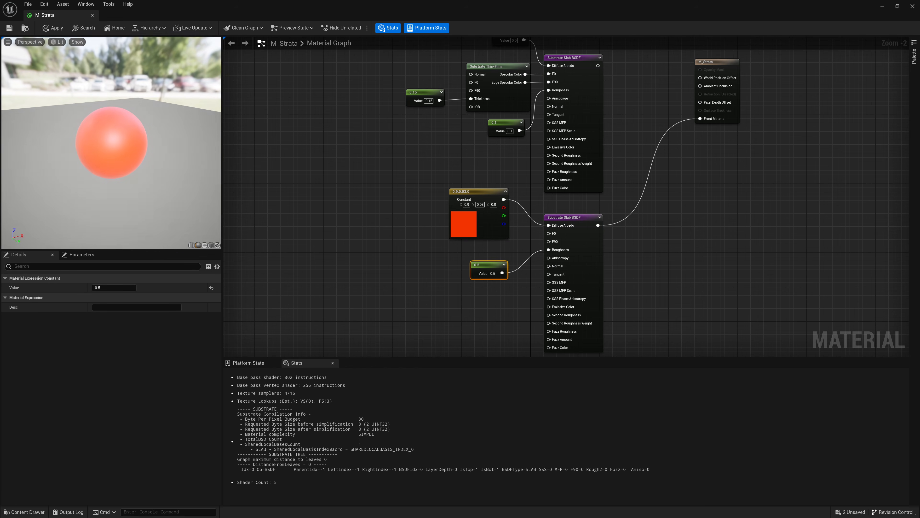
{"action": "left_click_drag", "start_coordinate": [148, 186], "coordinate": [98, 186]}
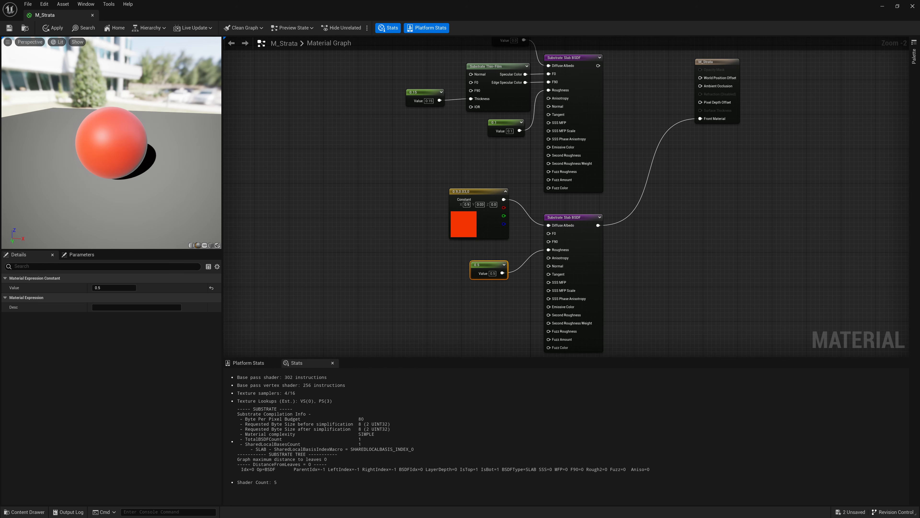
Shift the red Constant3Vector slightly up and add a Substrate Vertical Layer node between the slabs and the result node
{"action": "right_click_drag", "start_coordinate": [410, 131], "coordinate": [372, 174]}
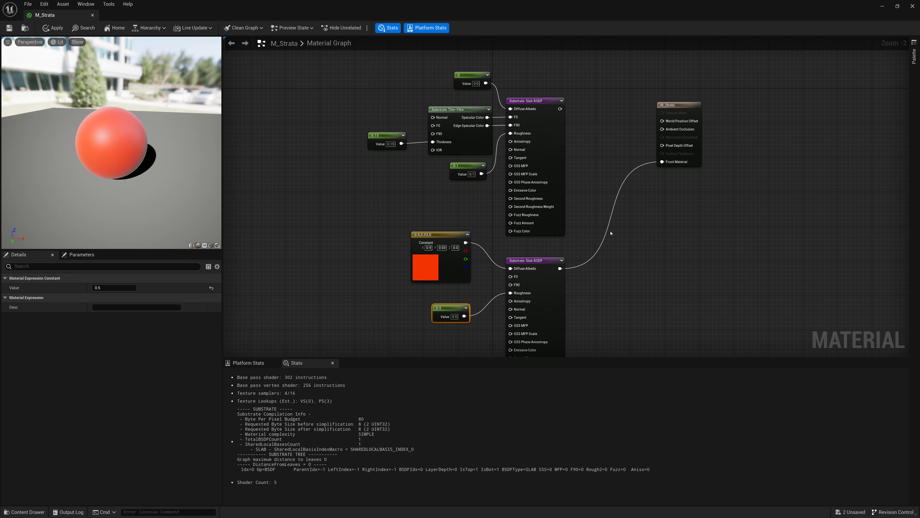
{"action": "left_click_drag", "start_coordinate": [437, 262], "coordinate": [441, 249]}
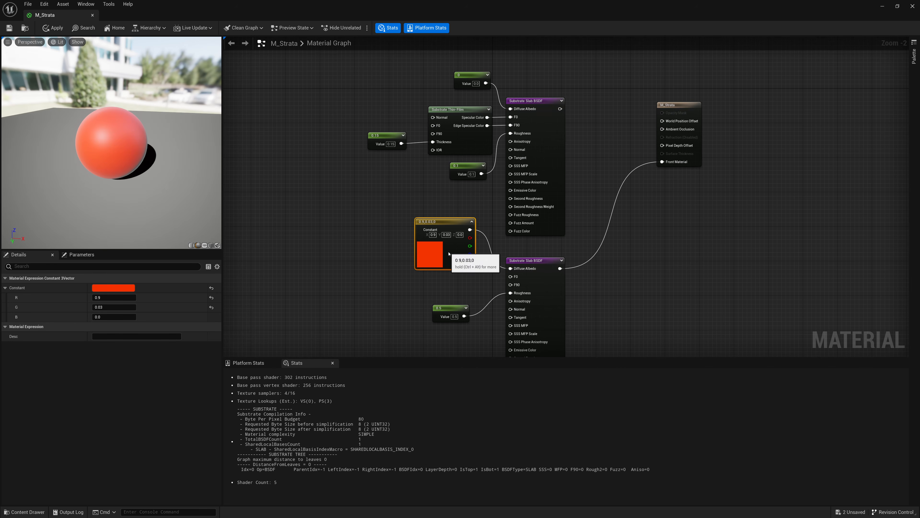
{"action": "right_click", "coordinate": [643, 229]}
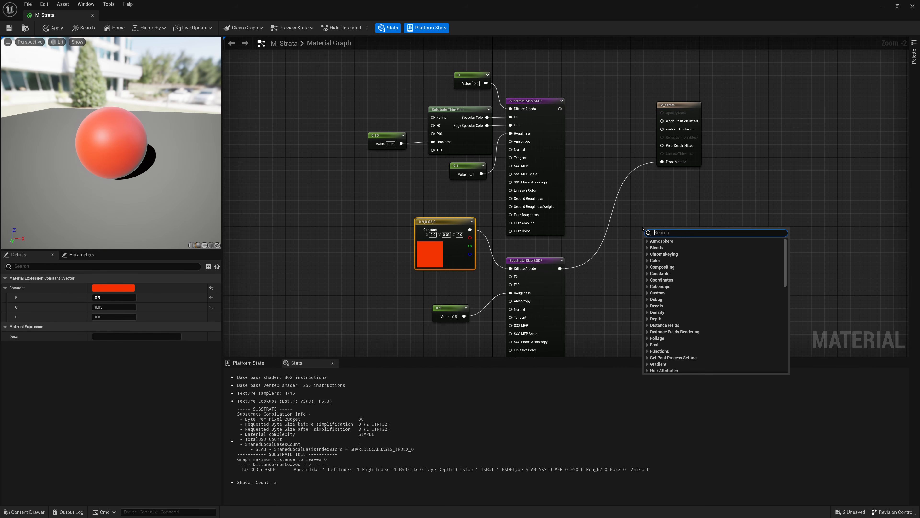
{"action": "type", "text": "Vertica"}
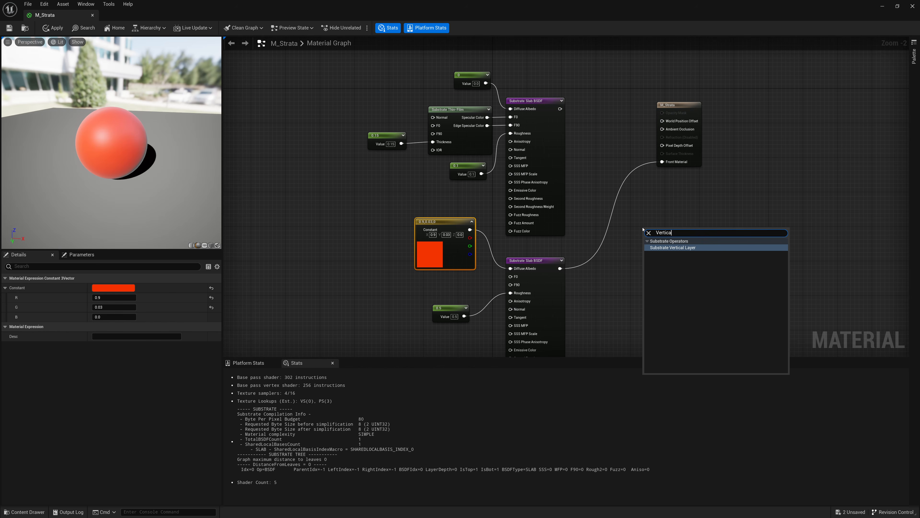
{"action": "key", "text": "Return"}
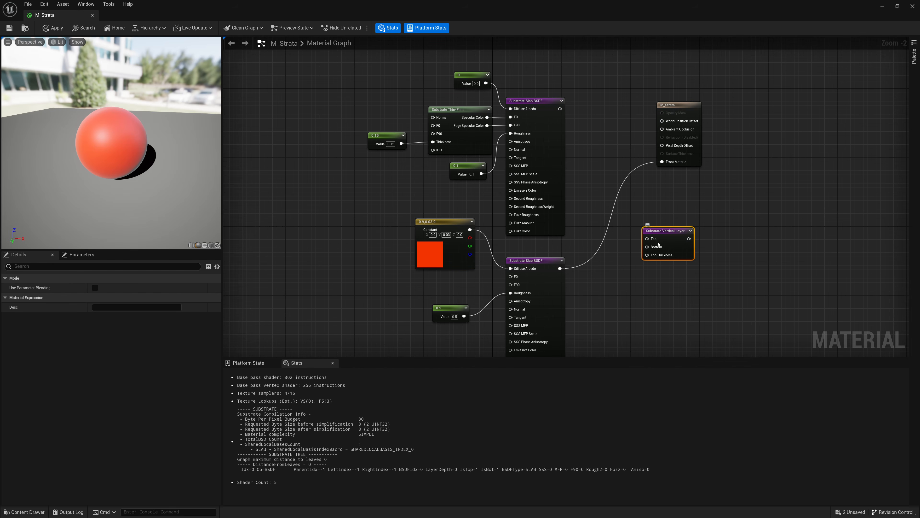
Wire the lower slab to the Vertical Layer's Bottom, the upper slab to Top, and its output to Front Material
{"action": "left_click_drag", "start_coordinate": [647, 247], "coordinate": [560, 268]}
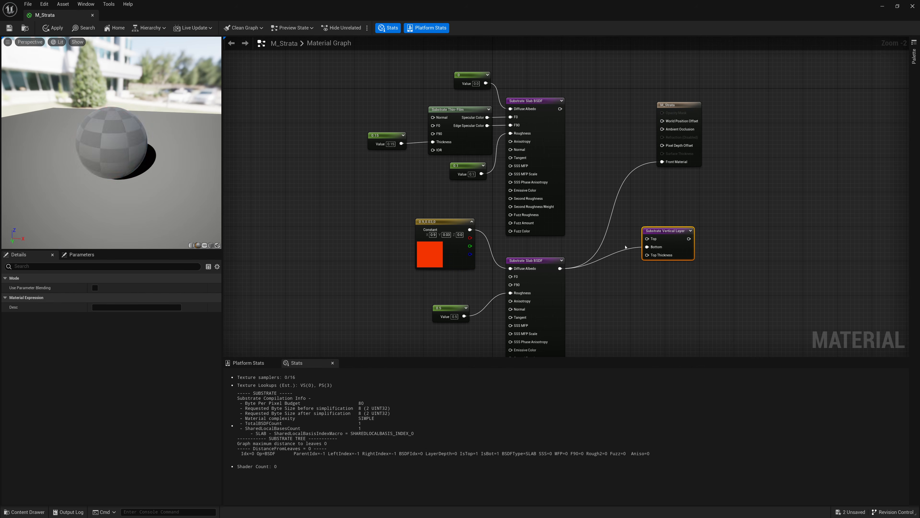
{"action": "left_click_drag", "start_coordinate": [647, 238], "coordinate": [559, 111]}
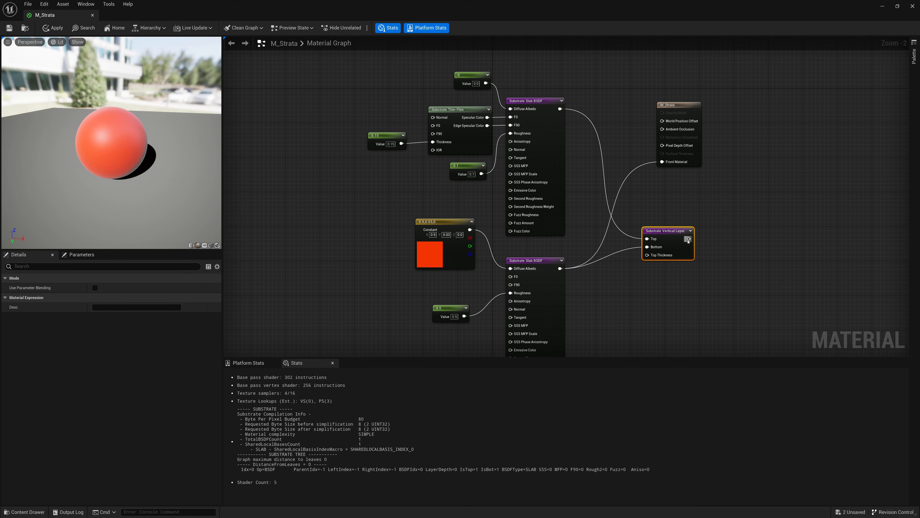
{"action": "left_click_drag", "start_coordinate": [689, 239], "coordinate": [662, 162]}
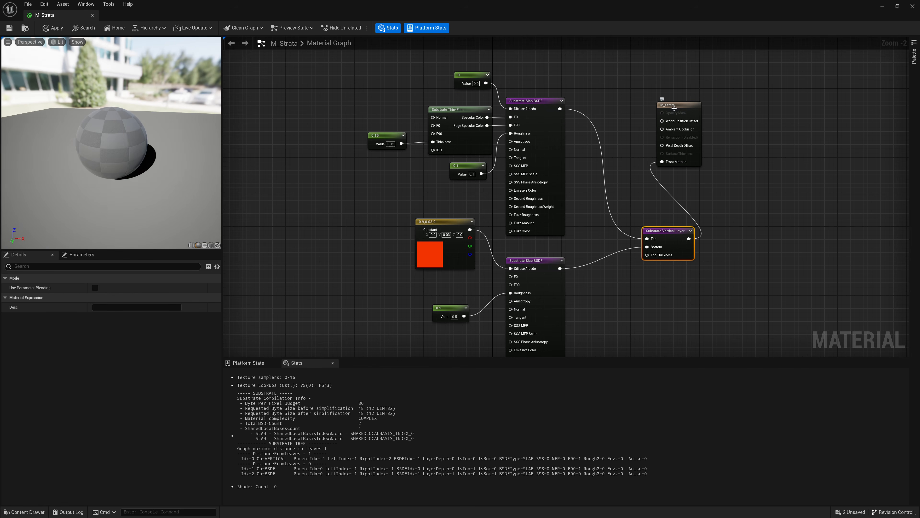
Line up the result node and the Vertical Layer node beside the slabs, and inspect the layered preview sphere up close
{"action": "left_click_drag", "start_coordinate": [676, 111], "coordinate": [745, 137]}
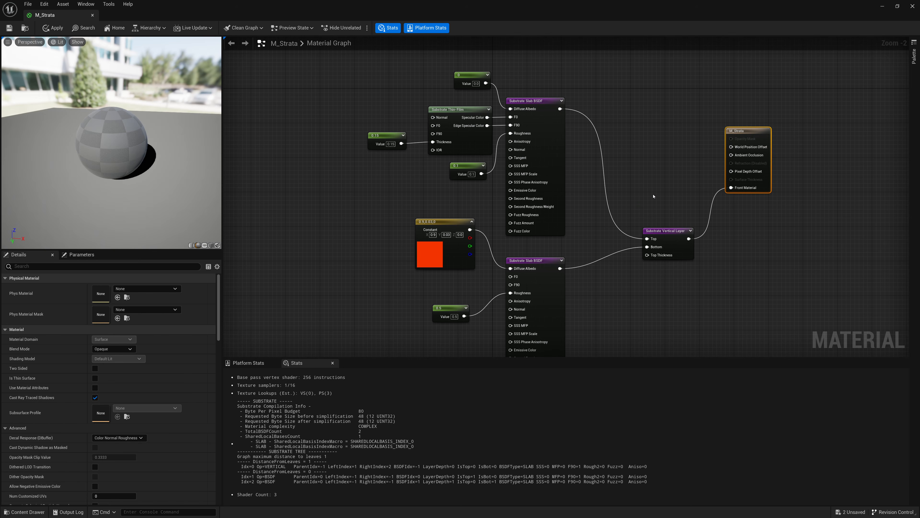
{"action": "left_click_drag", "start_coordinate": [676, 237], "coordinate": [640, 189]}
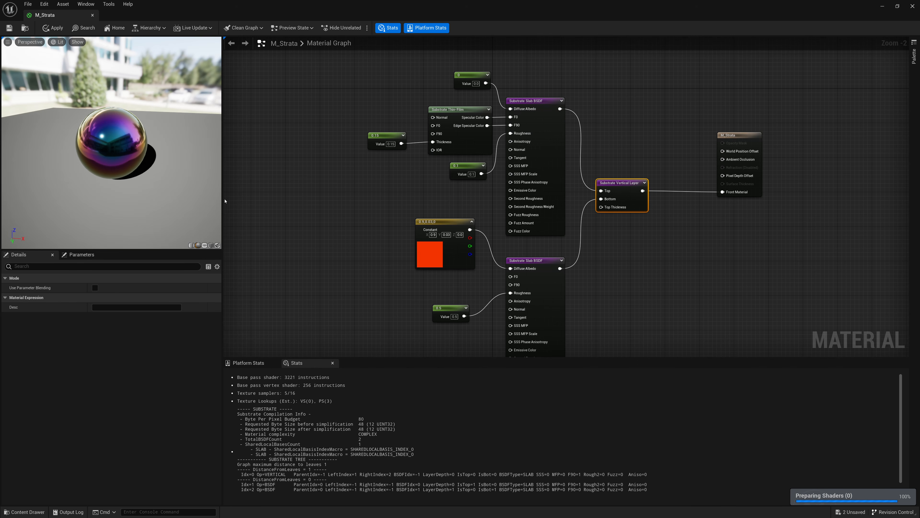
{"action": "left_click_drag", "start_coordinate": [182, 201], "coordinate": [125, 141]}
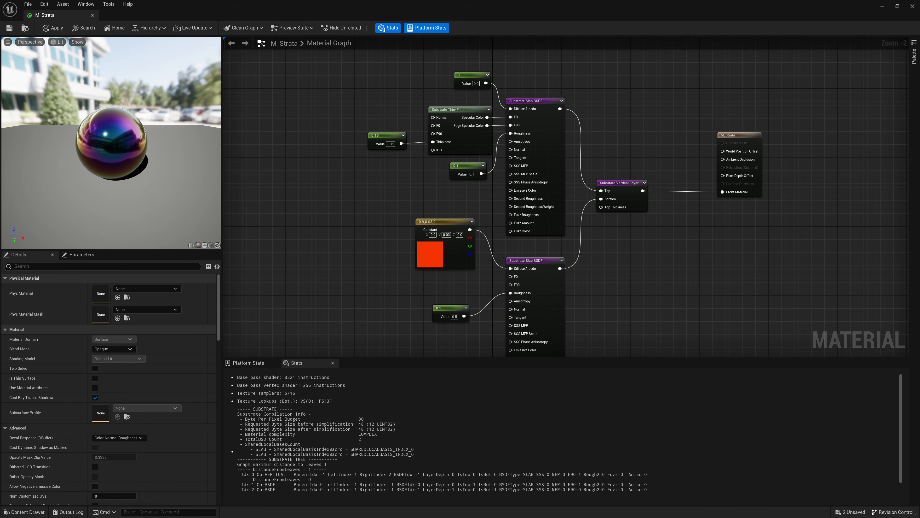
{"action": "left_click_drag", "start_coordinate": [133, 145], "coordinate": [189, 152]}
{"action": "scroll", "coordinate": [133, 144], "scroll_direction": "up", "scroll_amount": 3}
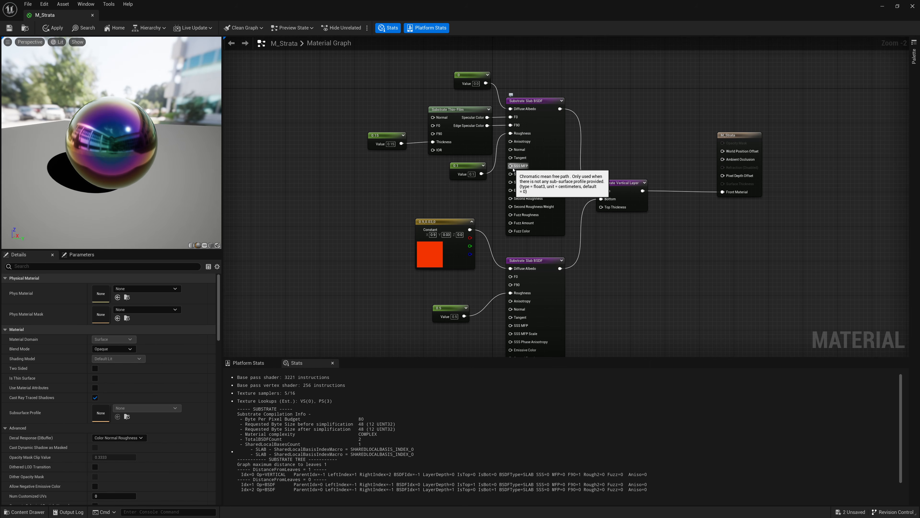
Add a Substrate Transmittance-To-MeanFreePath node on the upper slab's SSS MFP input and place it below the Roughness Constant
{"action": "left_click_drag", "start_coordinate": [511, 166], "coordinate": [436, 199]}
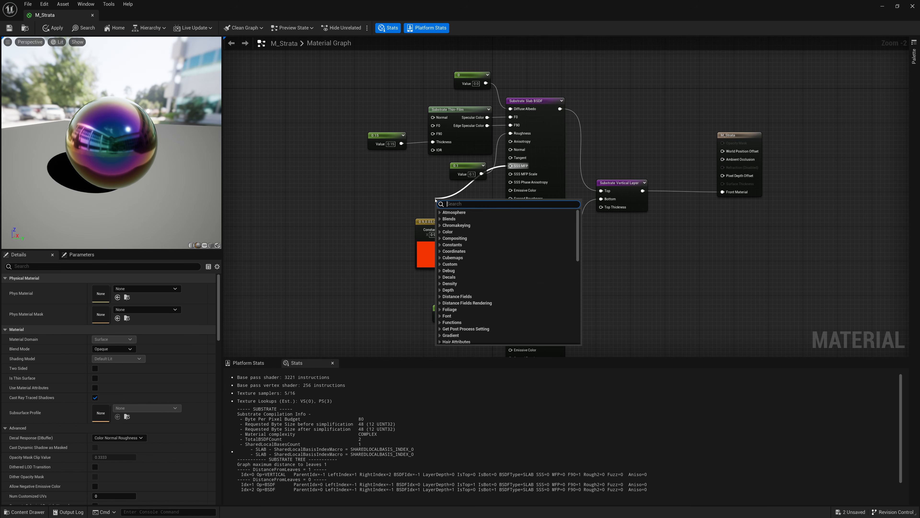
{"action": "type", "text": "Substrat"}
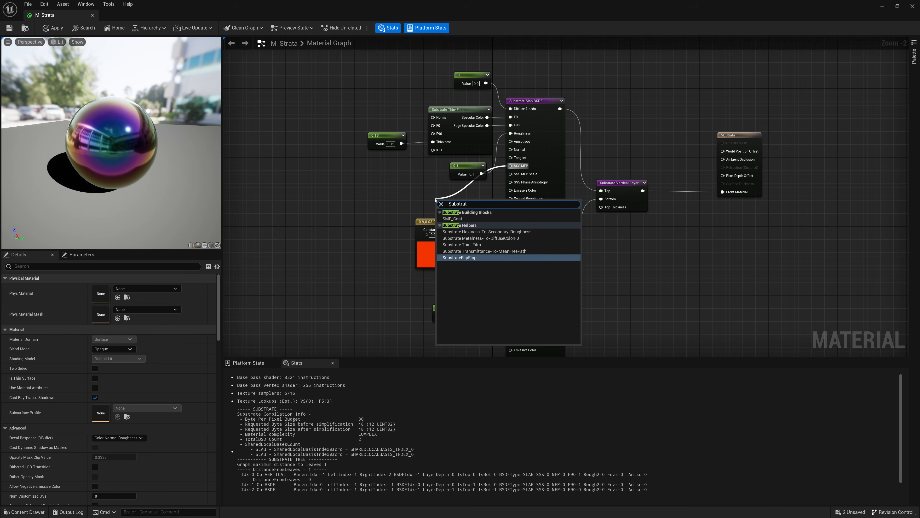
{"action": "key", "text": "Up"}
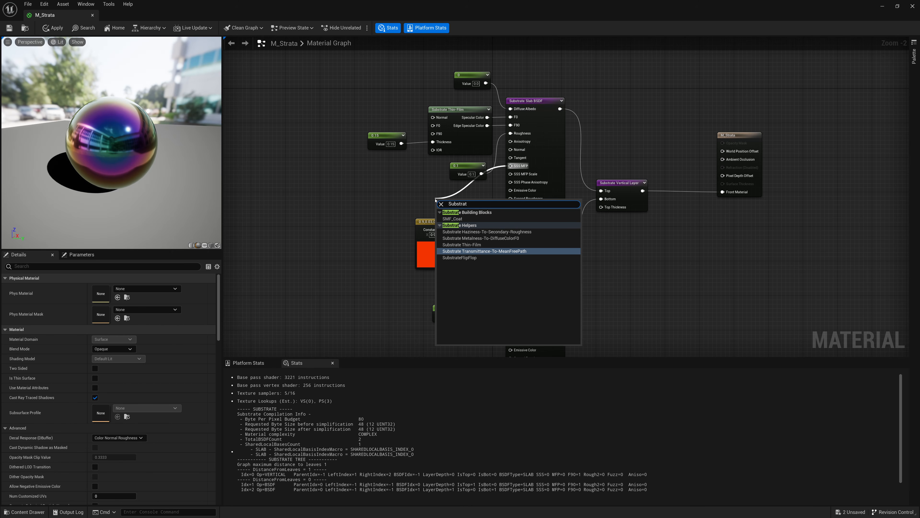
{"action": "key", "text": "Return"}
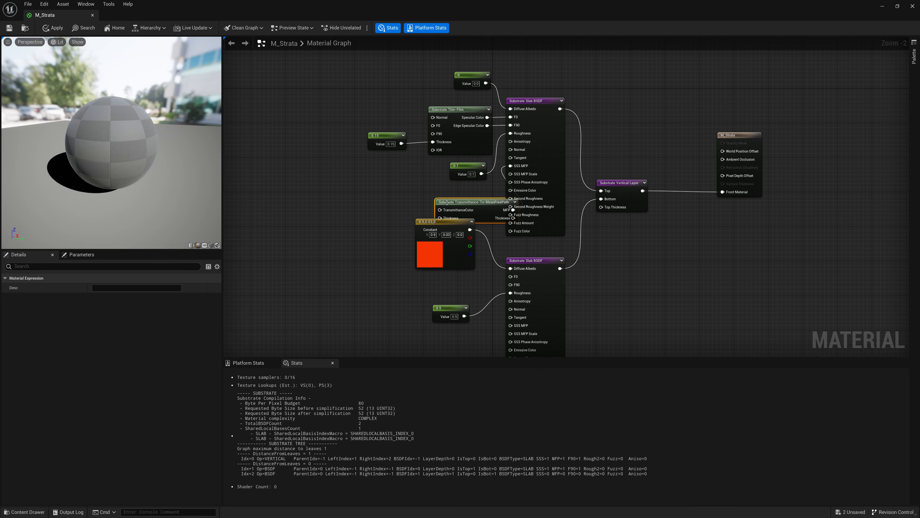
{"action": "left_click_drag", "start_coordinate": [445, 202], "coordinate": [404, 193]}
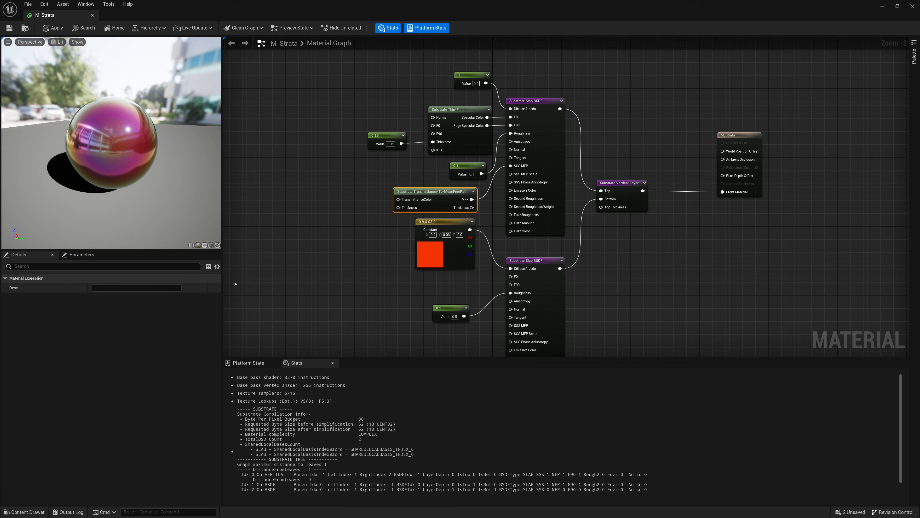
Add a Constant3Vector on the TransmittanceColor input, set it to light grey 0.786458 in all channels, and place it beside the transmittance node
{"action": "left_click_drag", "start_coordinate": [398, 199], "coordinate": [315, 186]}
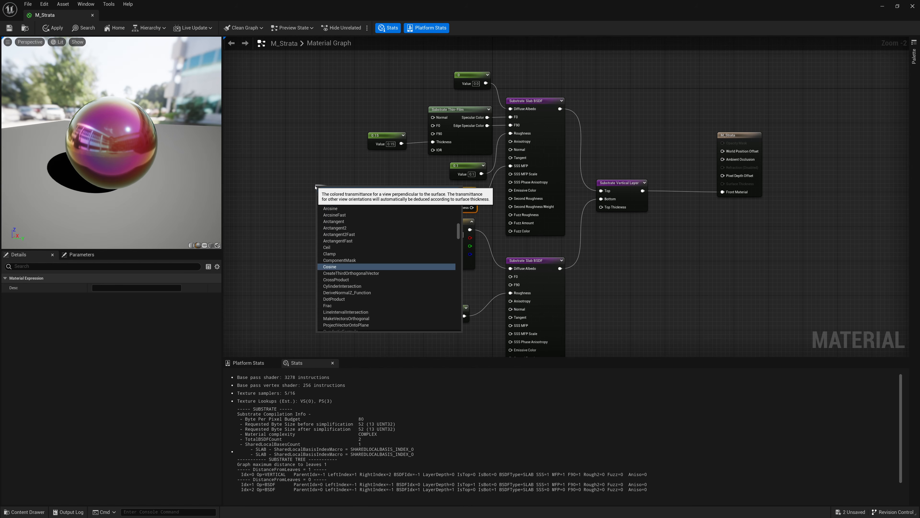
{"action": "left_click", "coordinate": [339, 218]}
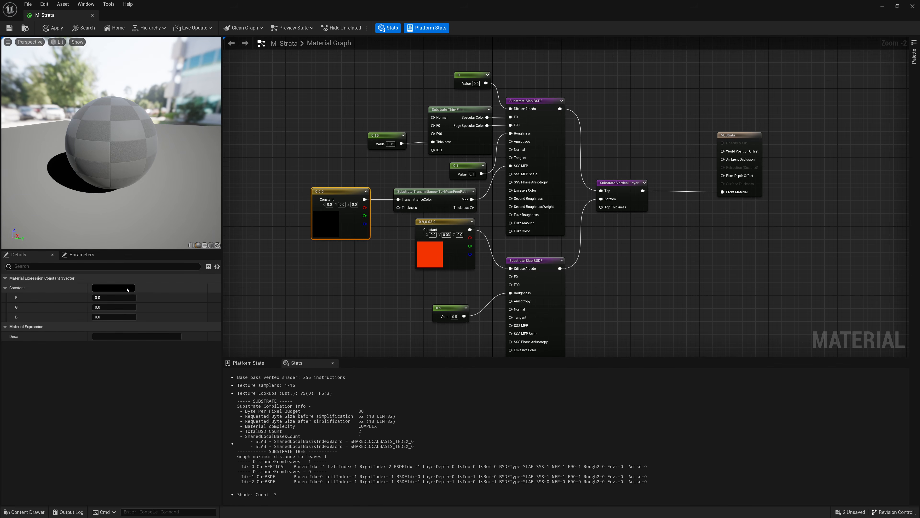
{"action": "left_click", "coordinate": [114, 288]}
{"action": "left_click_drag", "start_coordinate": [77, 249], "coordinate": [246, 228]}
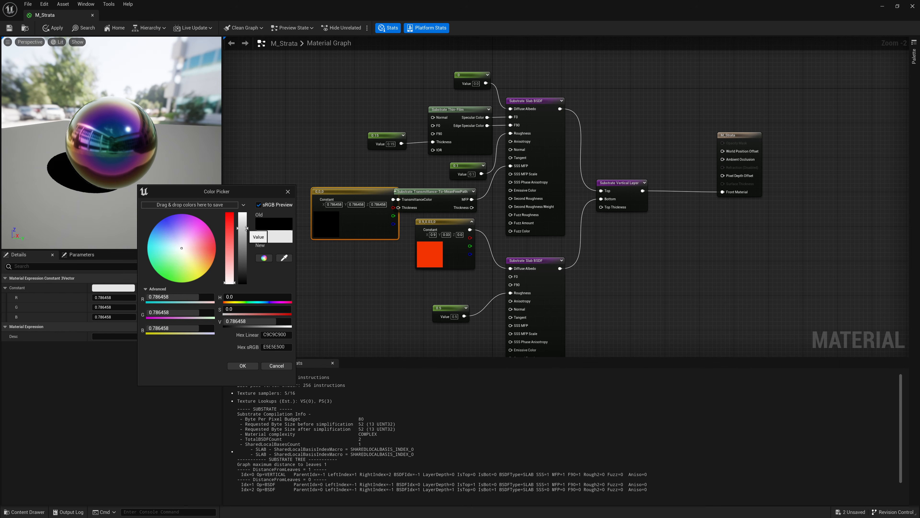
{"action": "left_click", "coordinate": [242, 366]}
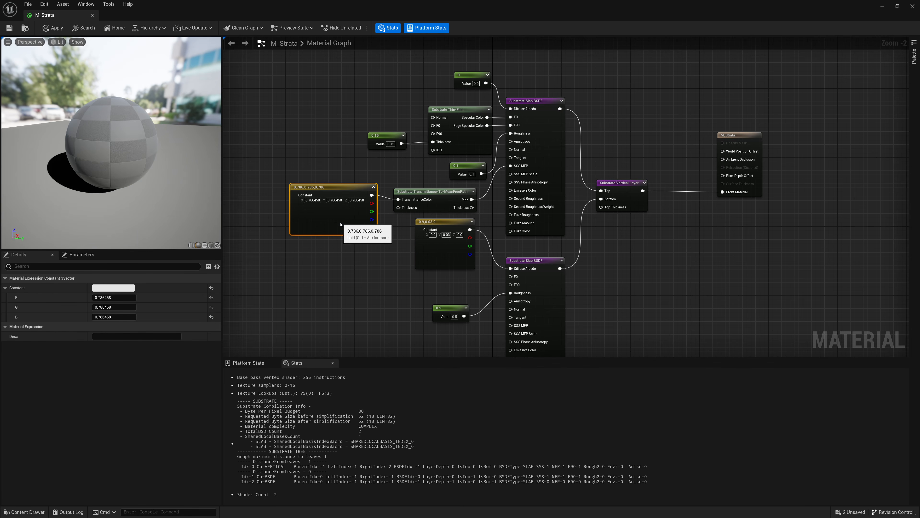
{"action": "left_click_drag", "start_coordinate": [340, 224], "coordinate": [336, 230]}
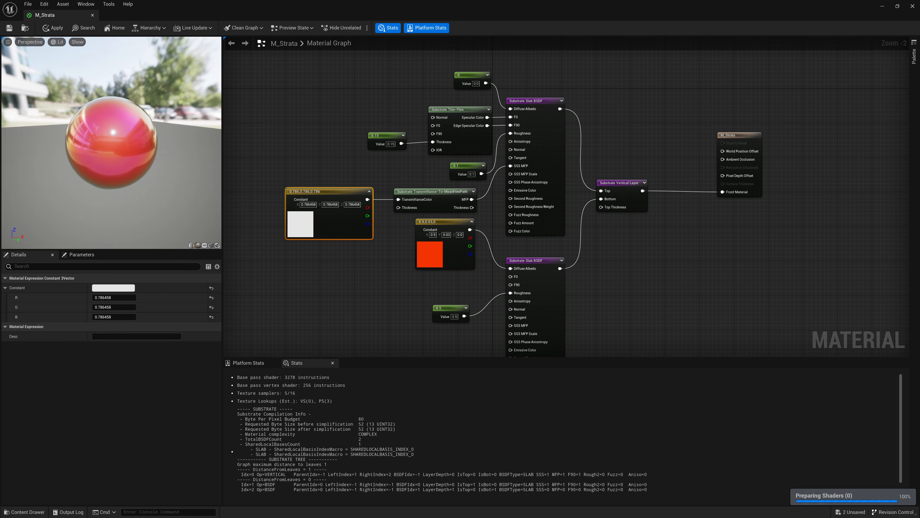
Inspect the coated preview sphere from several angles and save M_Strata
{"action": "left_click_drag", "start_coordinate": [120, 155], "coordinate": [52, 149]}
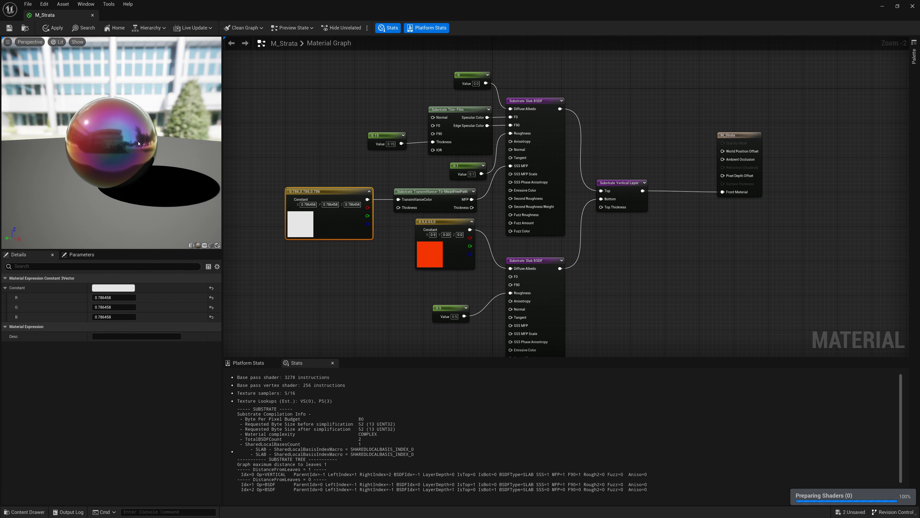
{"action": "left_click_drag", "start_coordinate": [104, 134], "coordinate": [100, 104]}
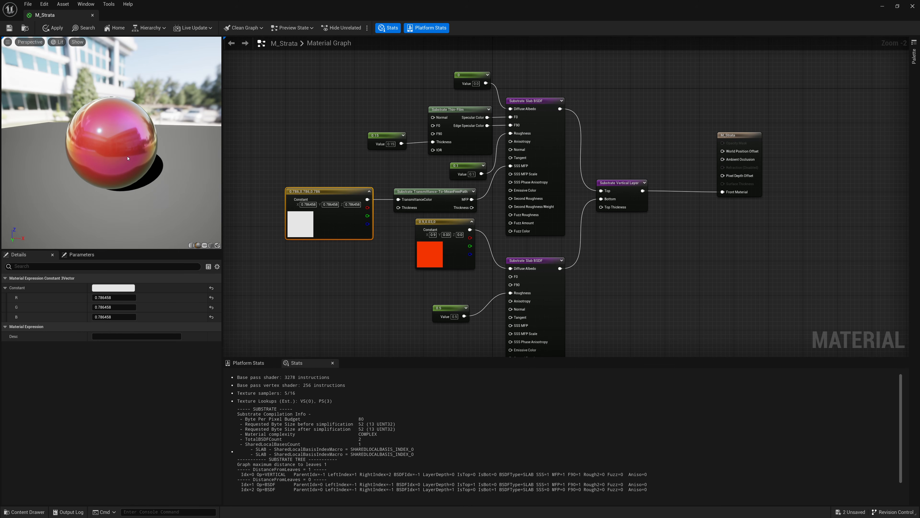
{"action": "key", "text": "ctrl+s"}
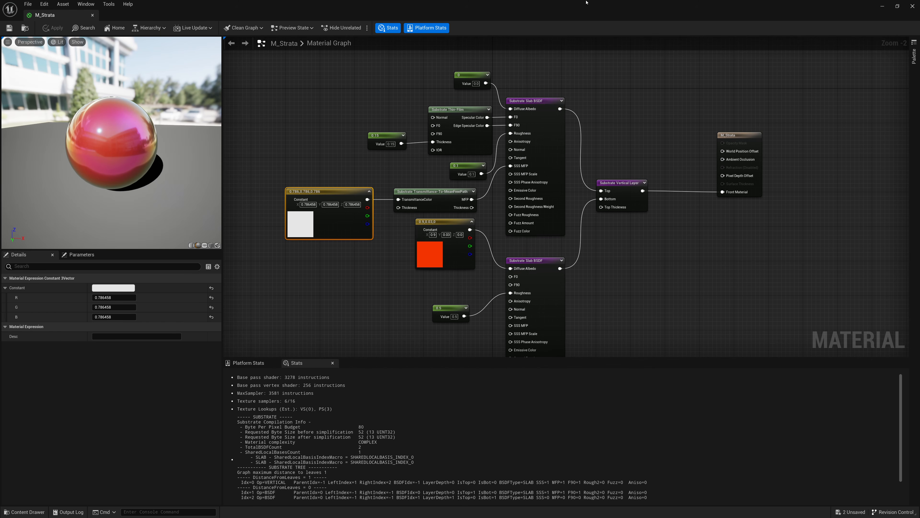
Inspect the layered material on the sphere in the level, and reopen M_Strata to examine its base pass shader instruction count
{"action": "left_click", "coordinate": [880, 9]}
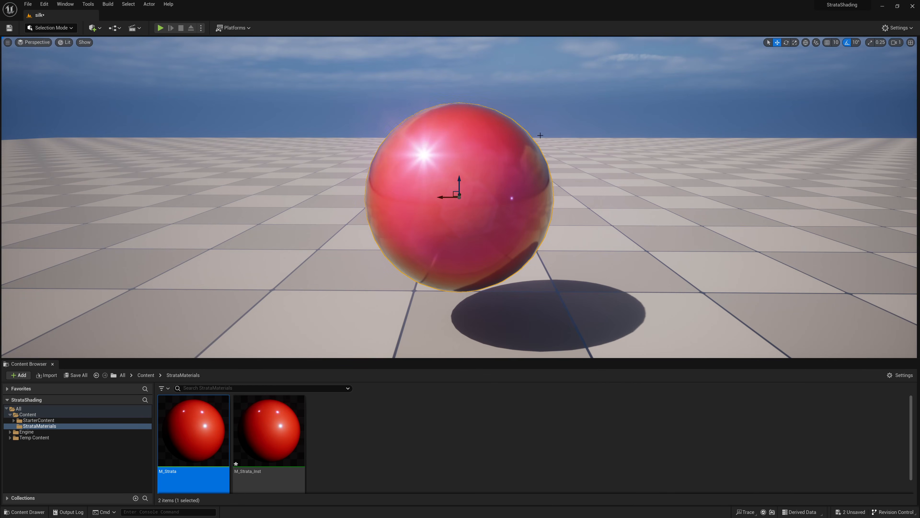
{"action": "left_click_drag", "start_coordinate": [562, 212], "coordinate": [479, 214], "text": "alt"}
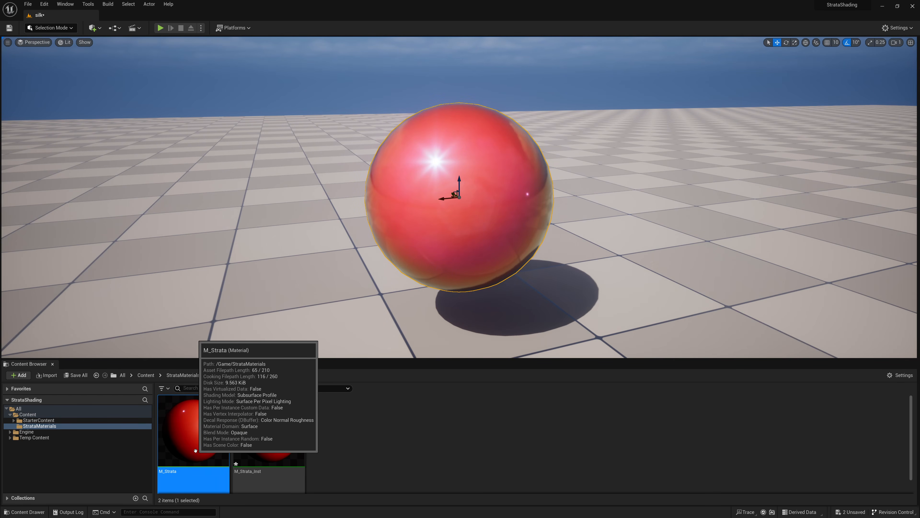
{"action": "double_click", "coordinate": [209, 448]}
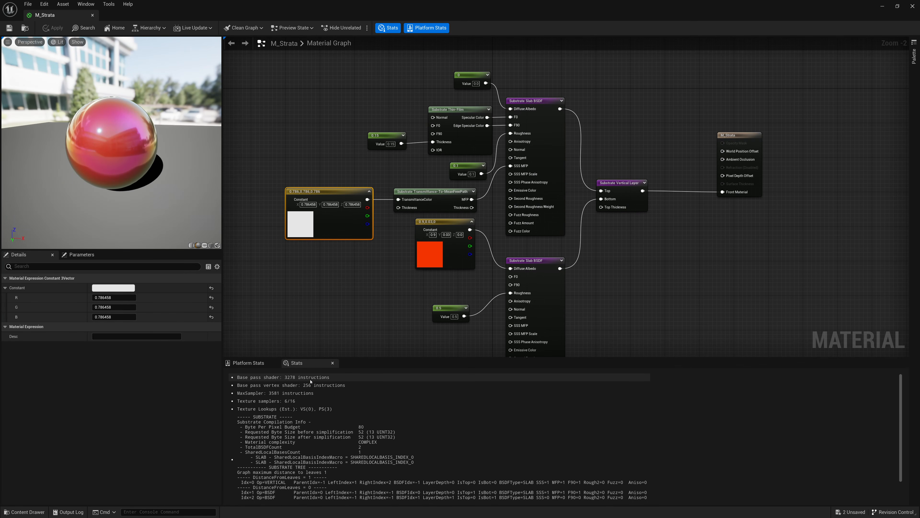
{"action": "left_click", "coordinate": [273, 379]}
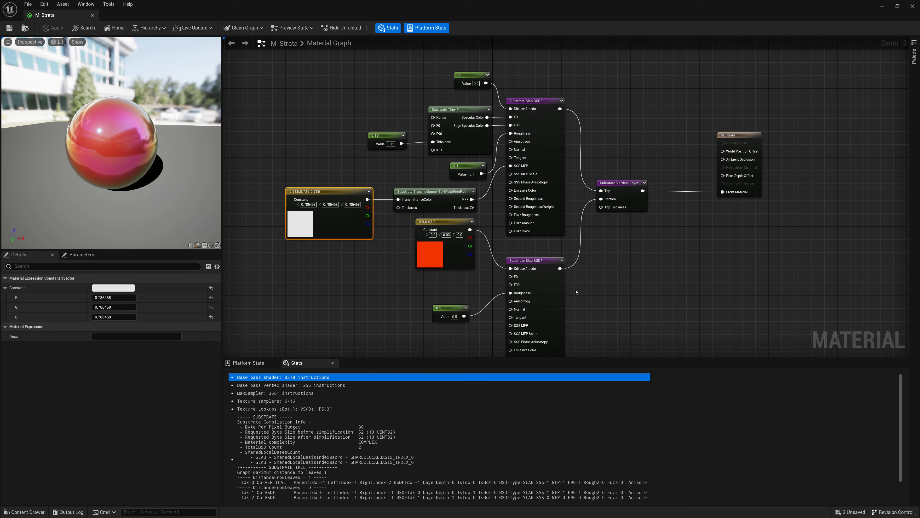
Enable Use Parameter Blending on the Substrate Vertical Layer node, and compare the preview's look and the base pass instruction count
{"action": "left_click", "coordinate": [625, 193]}
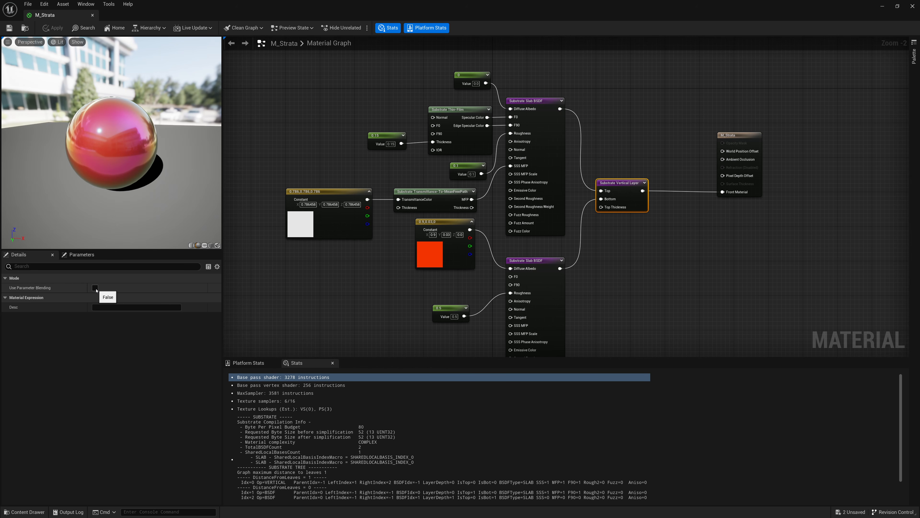
{"action": "scroll", "coordinate": [104, 168], "scroll_direction": "up", "scroll_amount": 3}
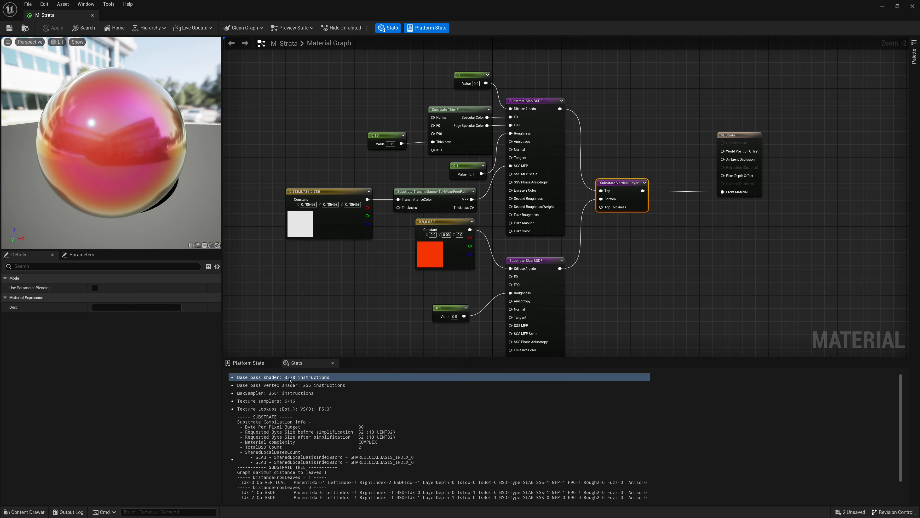
{"action": "left_click_drag", "start_coordinate": [672, 168], "coordinate": [589, 226]}
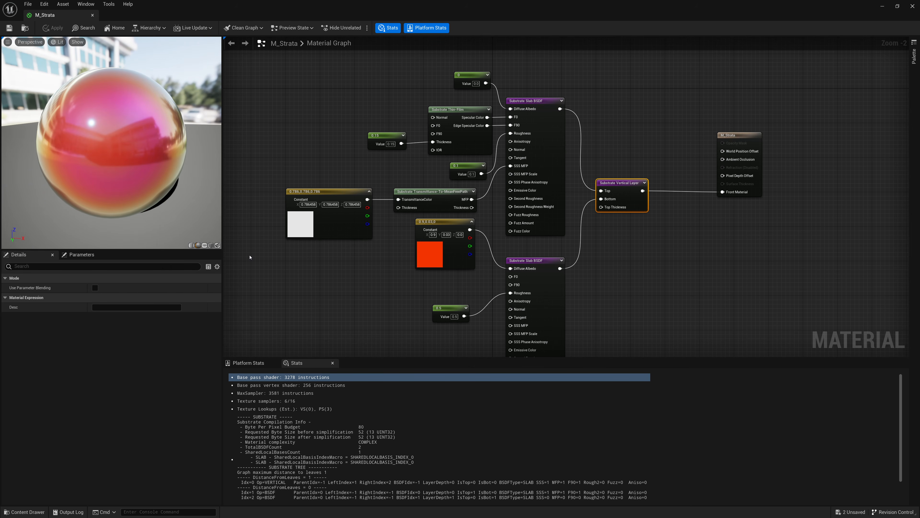
{"action": "left_click", "coordinate": [95, 287]}
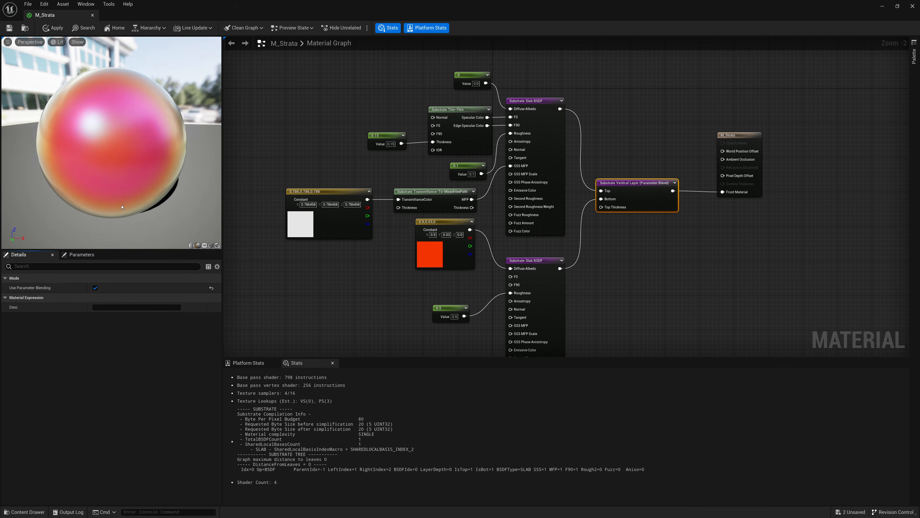
{"action": "left_click_drag", "start_coordinate": [124, 149], "coordinate": [85, 144]}
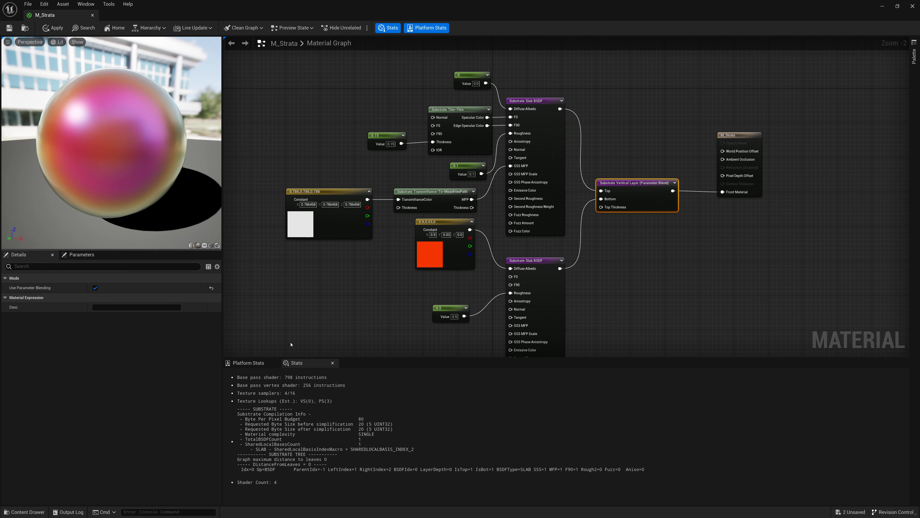
{"action": "left_click", "coordinate": [294, 379]}
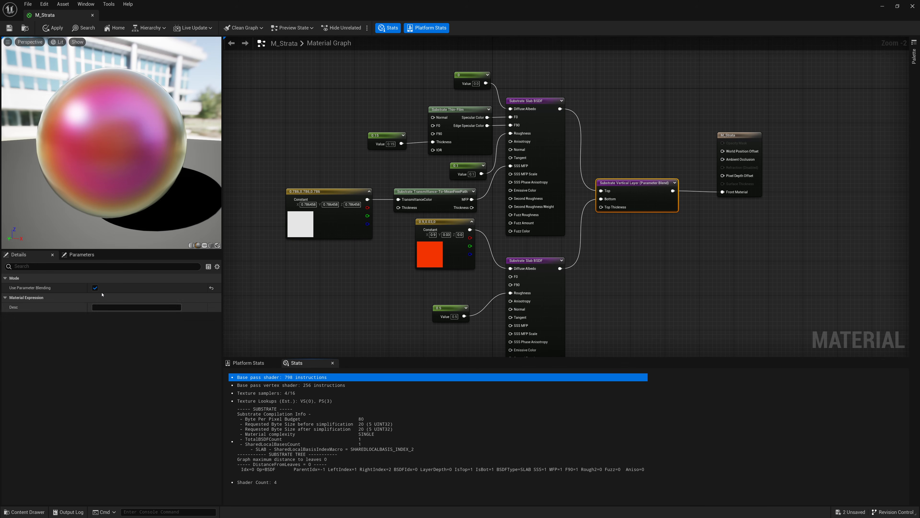
Toggle Use Parameter Blending off, on and off again on the Vertical Layer node to compare both blending modes
{"action": "left_click", "coordinate": [95, 287]}
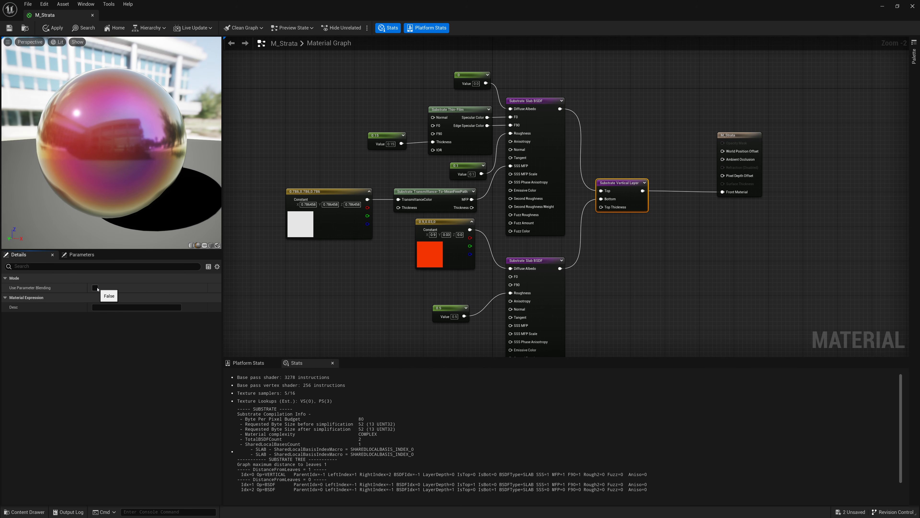
{"action": "left_click", "coordinate": [94, 288]}
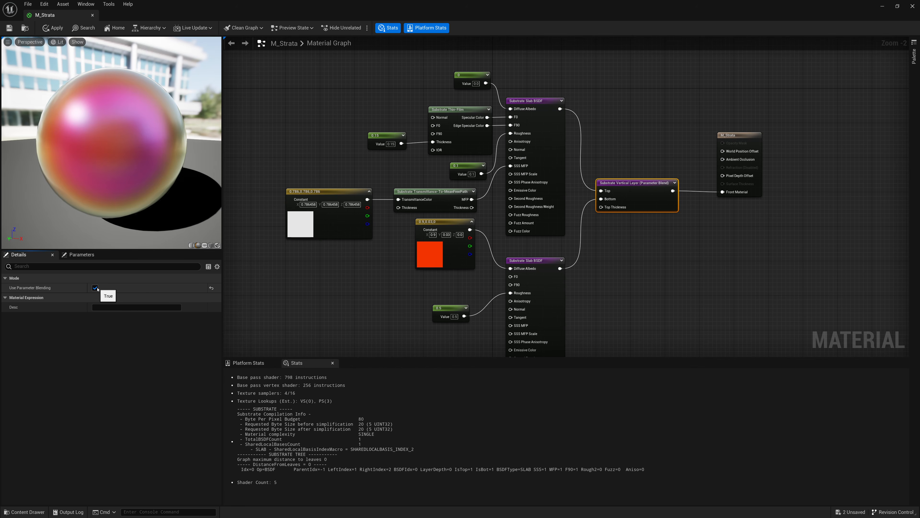
{"action": "left_click", "coordinate": [97, 288]}
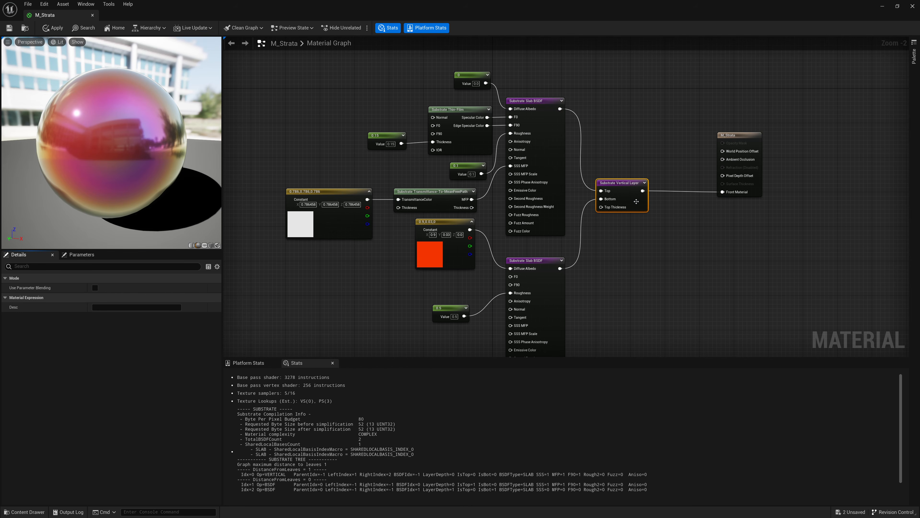
{"action": "mouse_move", "coordinate": [631, 200]}
{"action": "left_mouse_down"}
{"action": "mouse_move", "coordinate": [645, 188]}
{"action": "mouse_move", "coordinate": [630, 204]}
{"action": "left_mouse_up"}
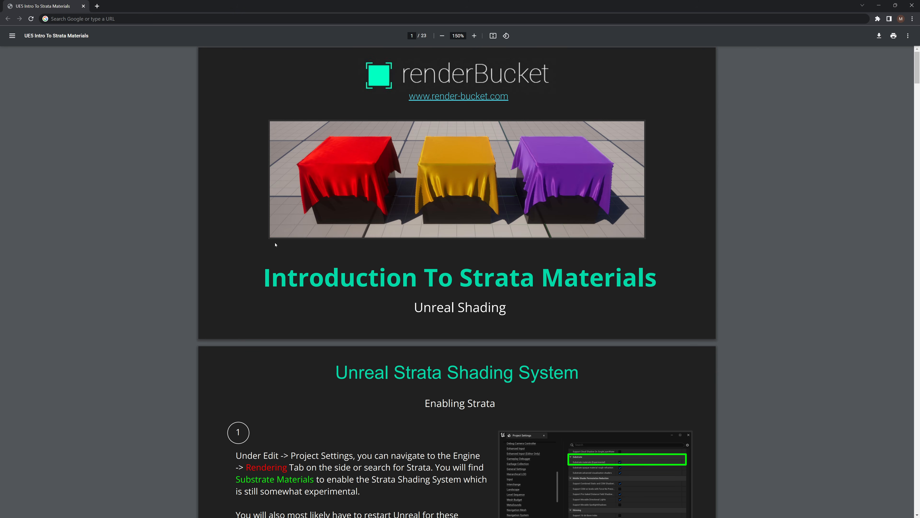
Switch to the UE5 Intro To Strata Materials PDF in the browser and read through its slides from the beginning
{"action": "scroll", "coordinate": [129, 212], "scroll_direction": "down", "scroll_amount": 10}
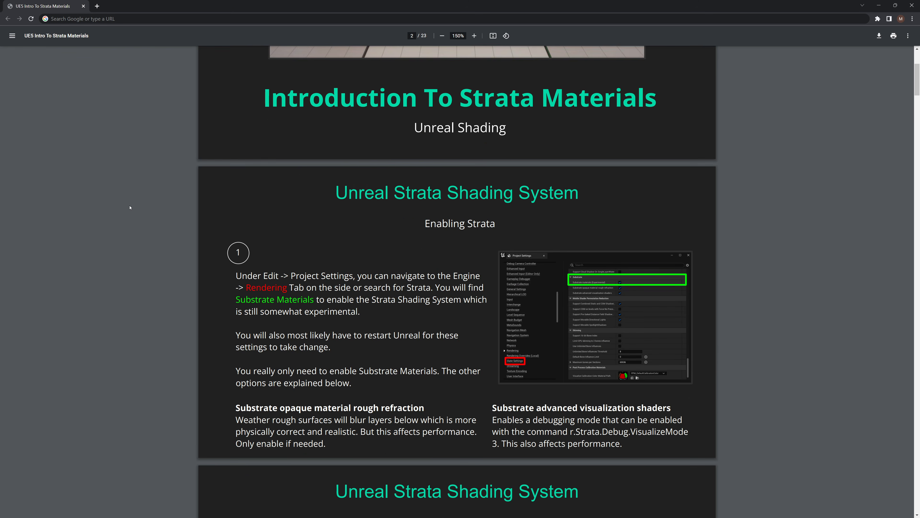
{"action": "scroll", "coordinate": [129, 207], "scroll_direction": "down", "scroll_amount": 20}
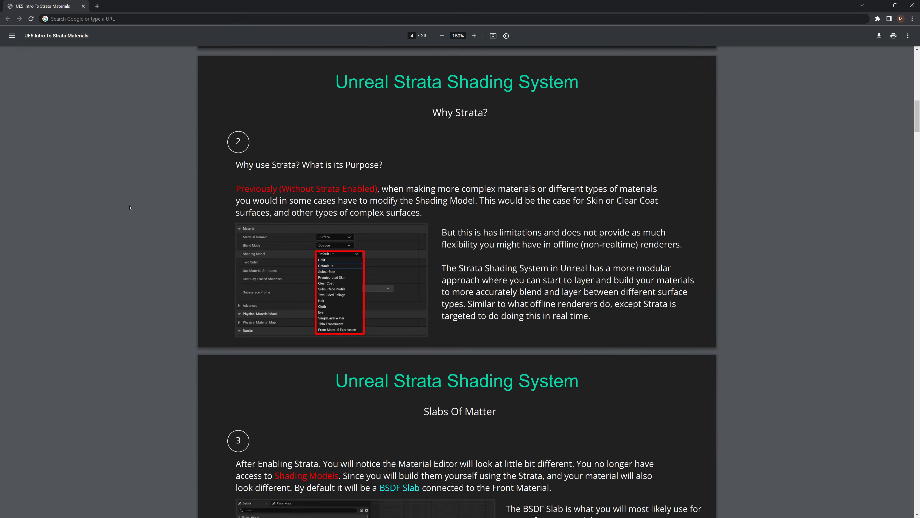